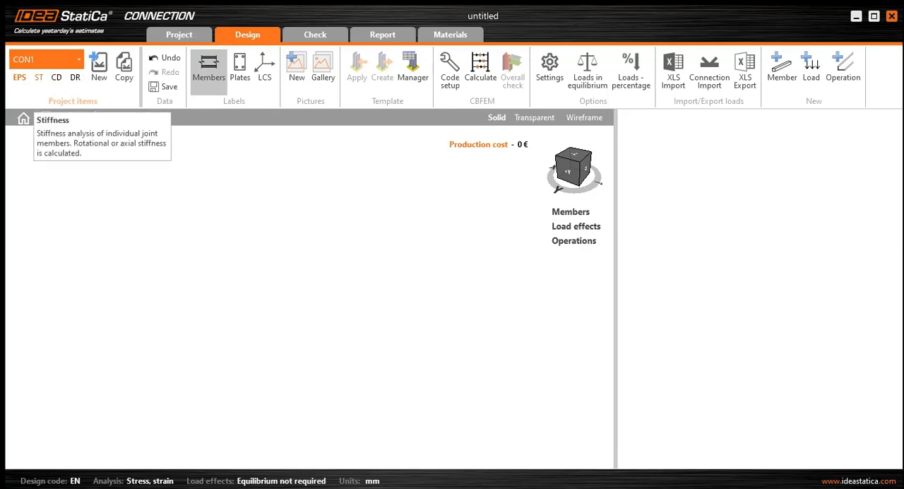
- Switch the analysis type to stiffness and add a first member with a rolled HEB300 I-section
left_click(41, 79)
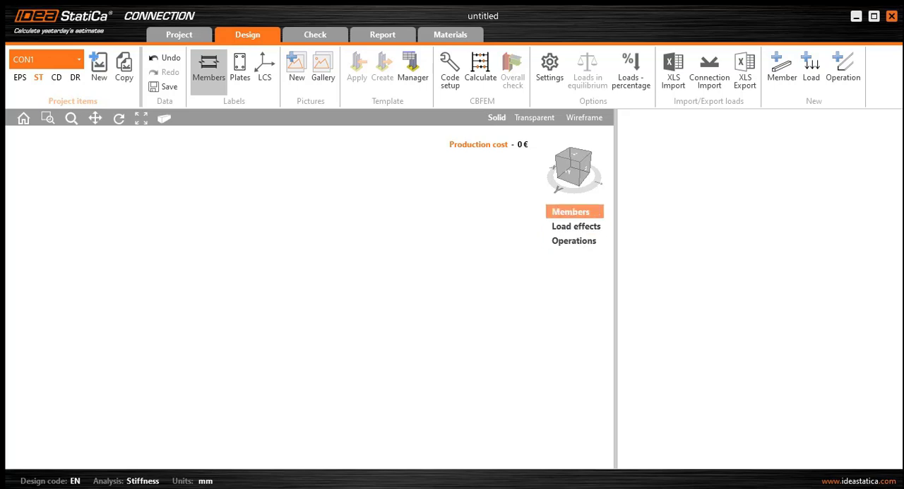
left_click(573, 212)
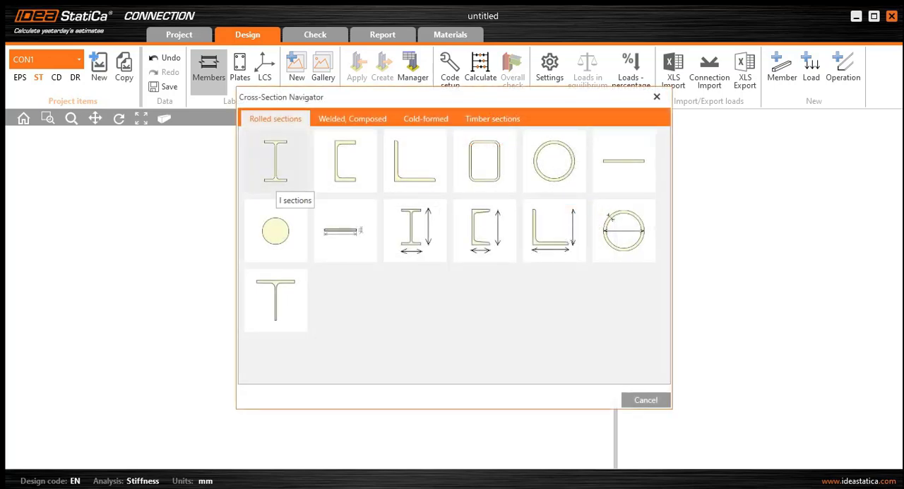
left_click(276, 180)
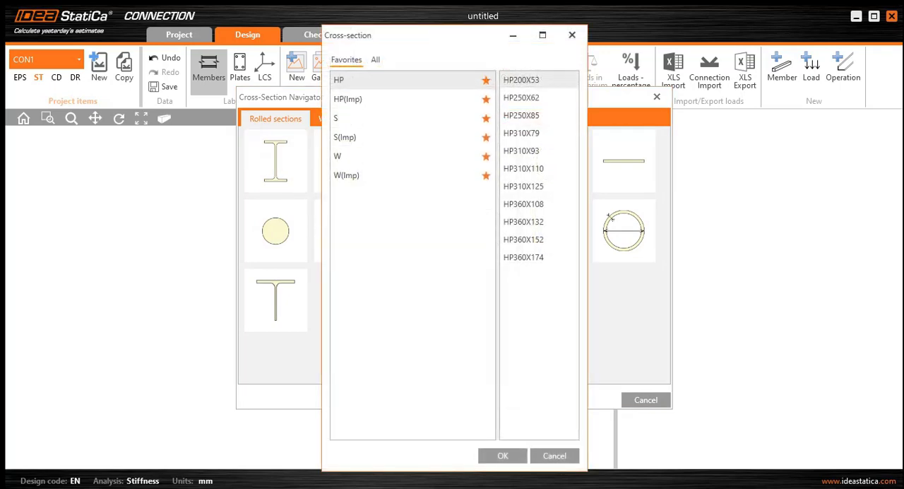
left_click(375, 59)
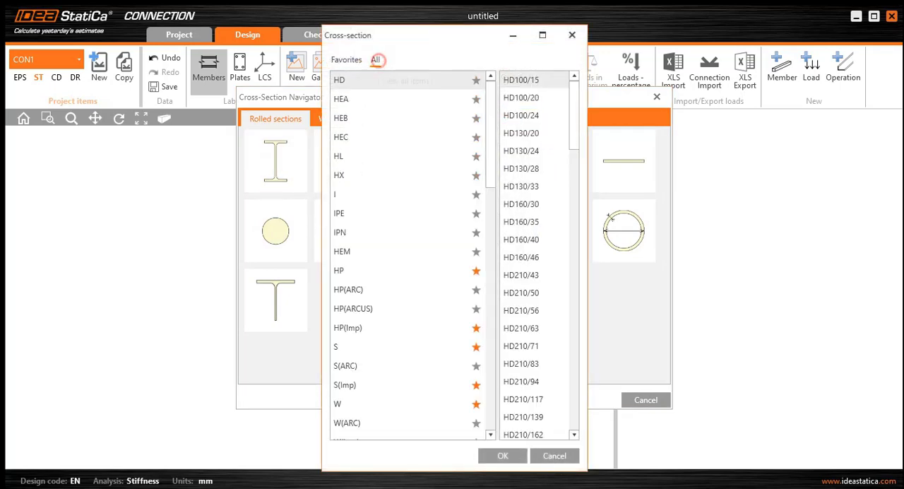
left_click(382, 118)
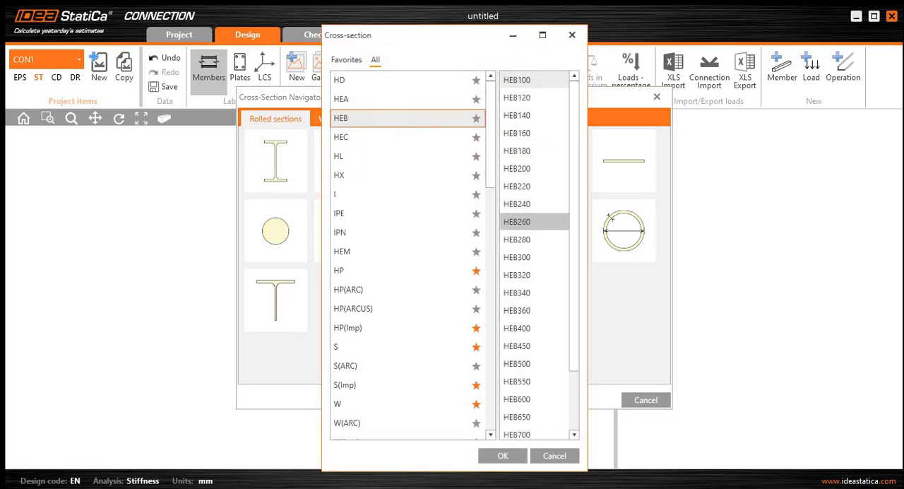
left_click(536, 257)
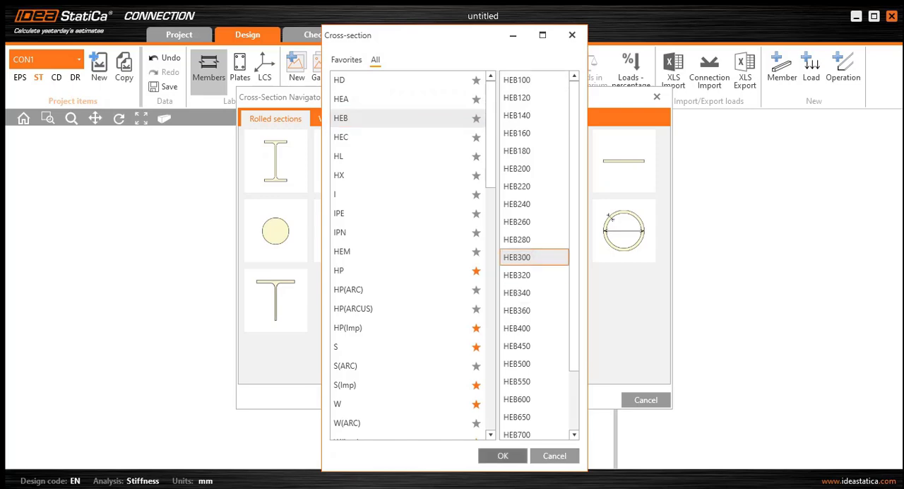
left_click(503, 456)
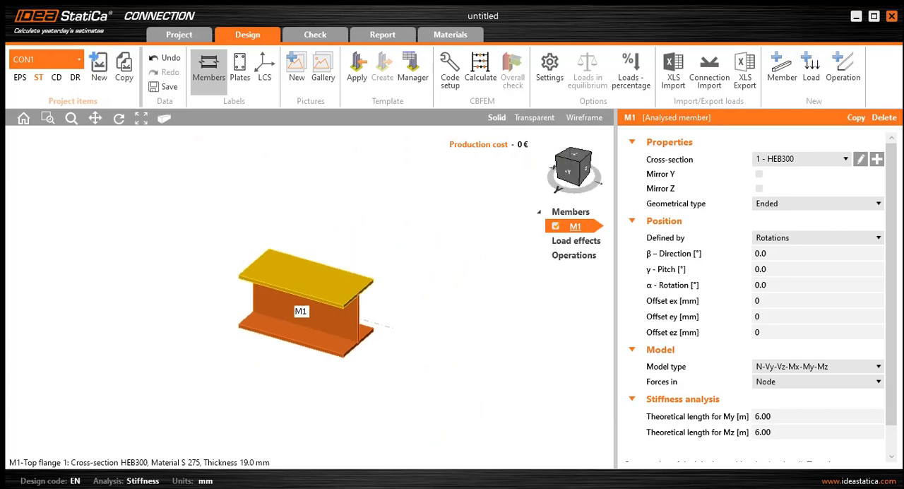
- Set member M1's pitch to 90° so it stands vertically
scroll(388, 276, "up", 2)
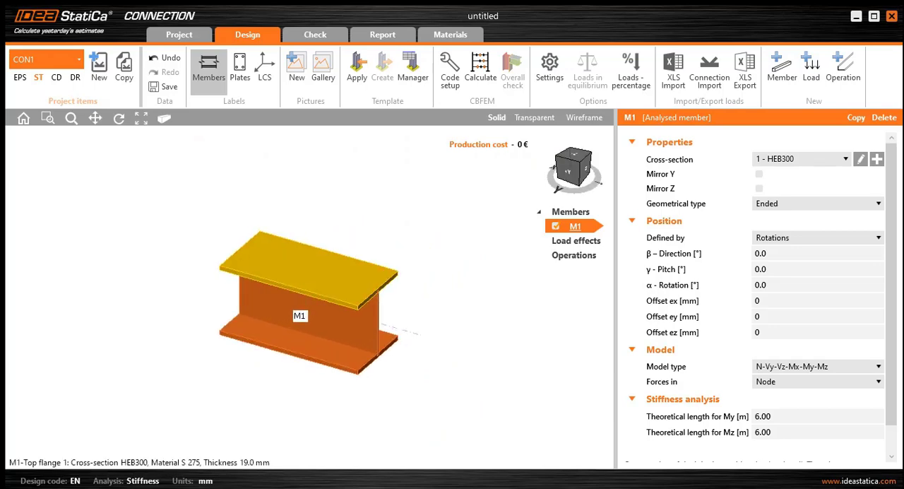
middle_click_drag(387, 276, 397, 269)
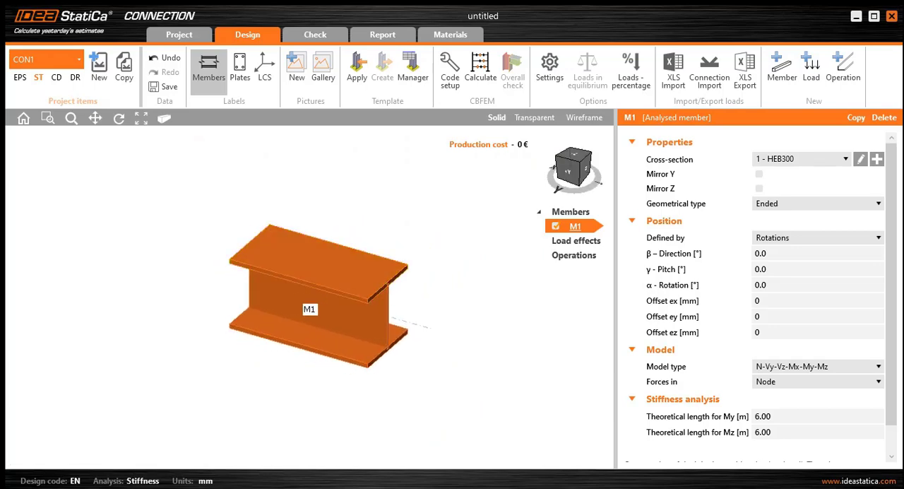
left_click(794, 269)
type("90")
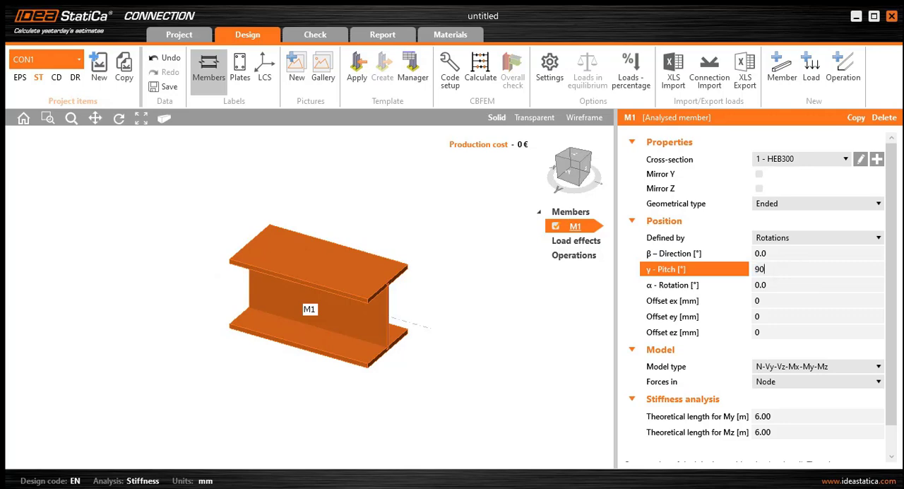
left_click(782, 290)
middle_click_drag(353, 262, 427, 334)
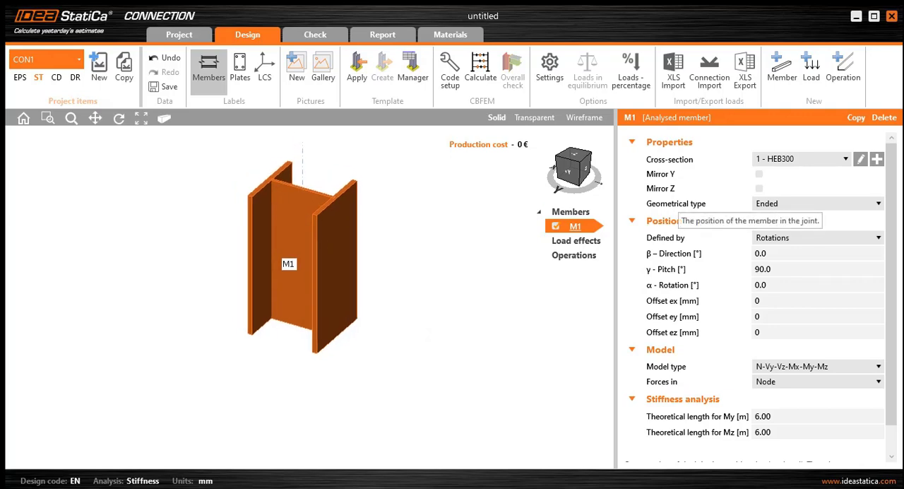
- Set the geometrical type of member M1 to Continuous
left_click(817, 203)
left_click(769, 214)
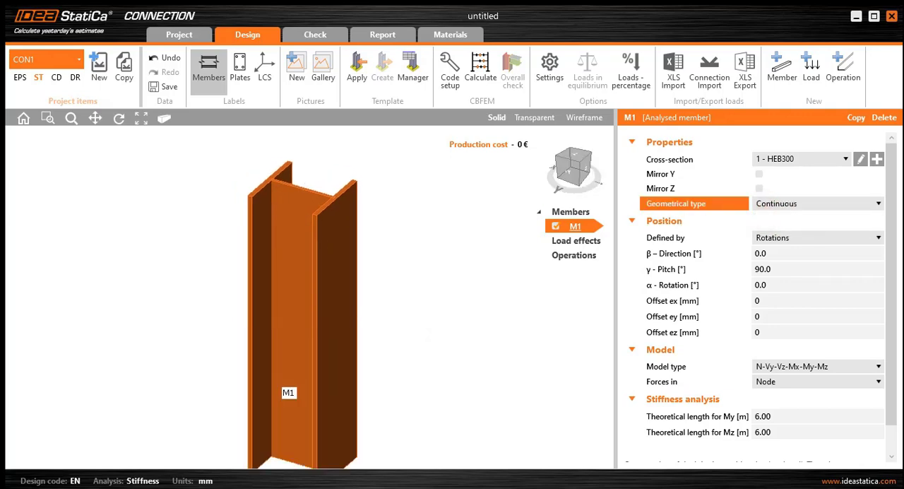
scroll(416, 263, "down", 2)
middle_click_drag(414, 265, 423, 241)
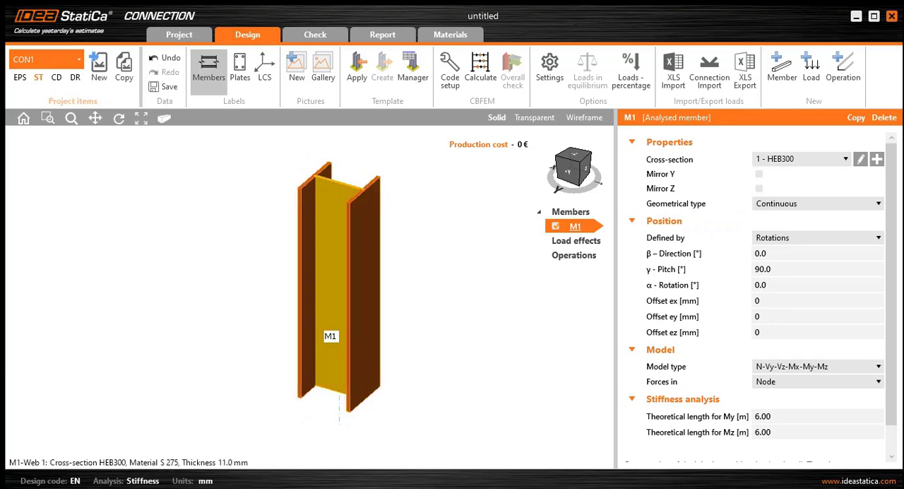
middle_click_drag(363, 280, 330, 267)
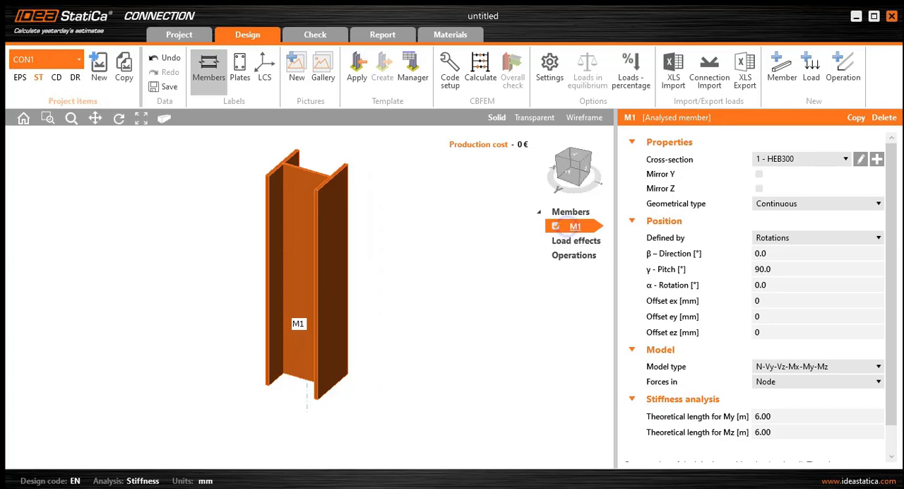
- Add a second member to the joint
right_click(578, 227)
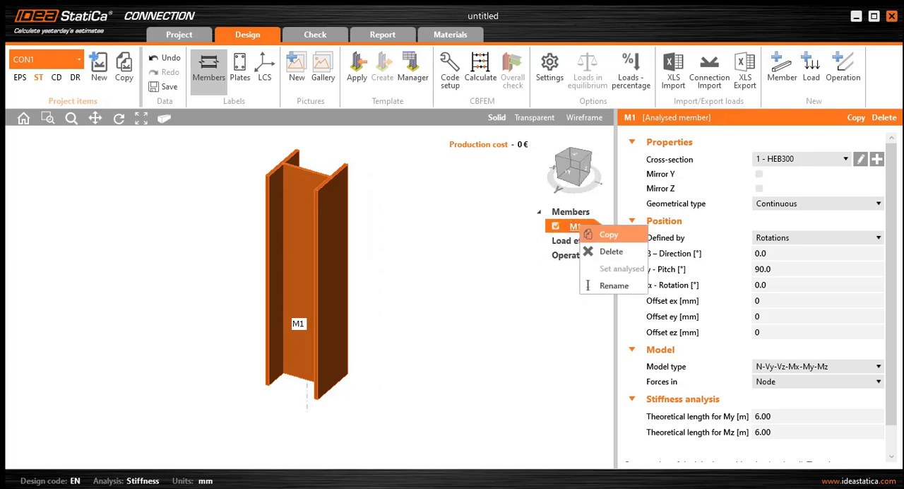
left_click(575, 212)
left_click(589, 215)
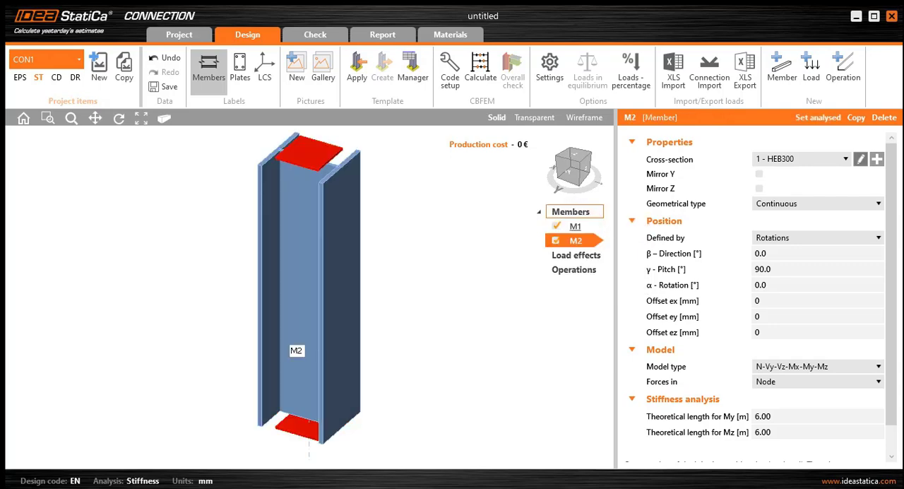
- Give member M2 a new composed 2Uo cross-section made of UNP300 channels spaced 15 mm apart
left_click(876, 159)
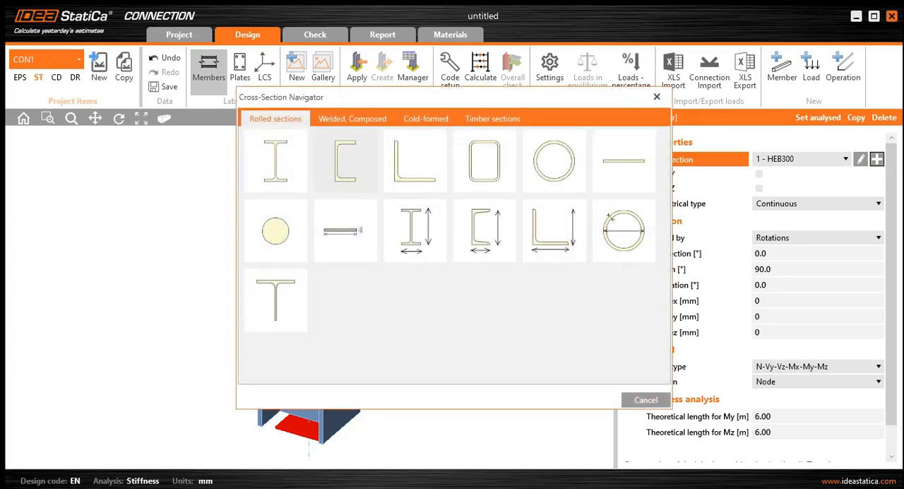
left_click(352, 119)
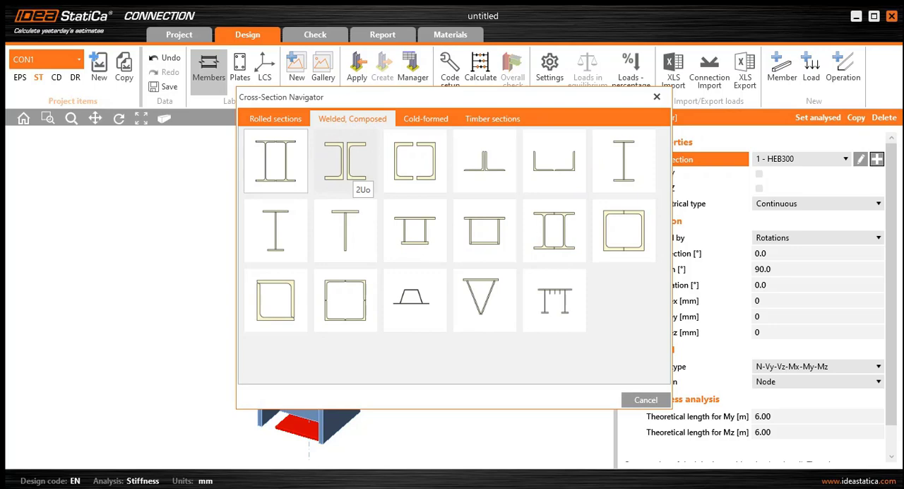
left_click(346, 164)
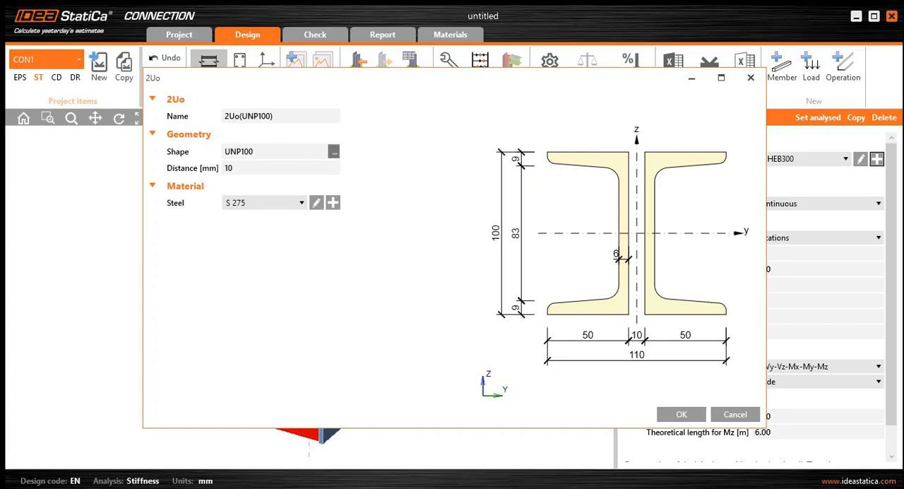
left_click(333, 151)
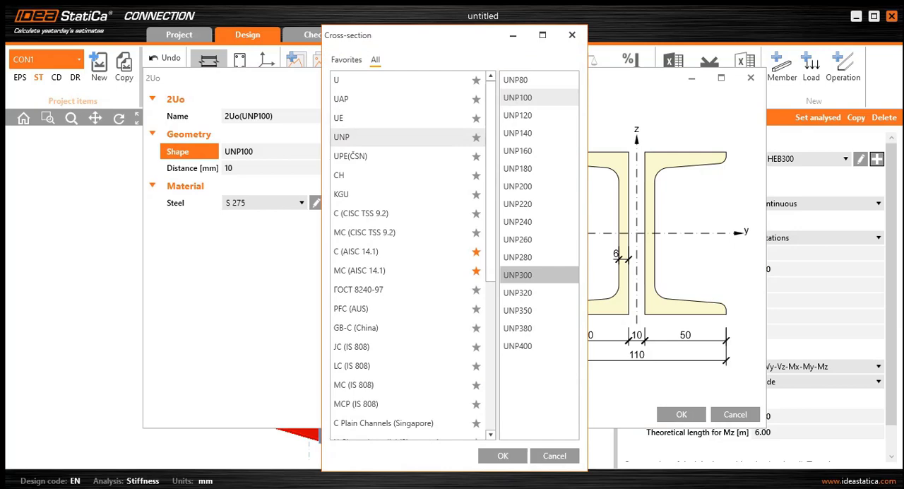
left_click(518, 274)
left_click(502, 455)
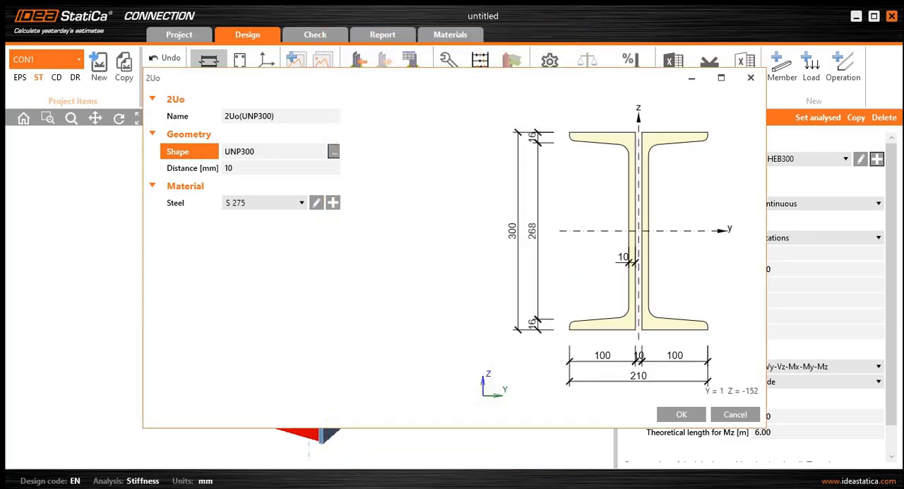
left_click(252, 169)
type("15")
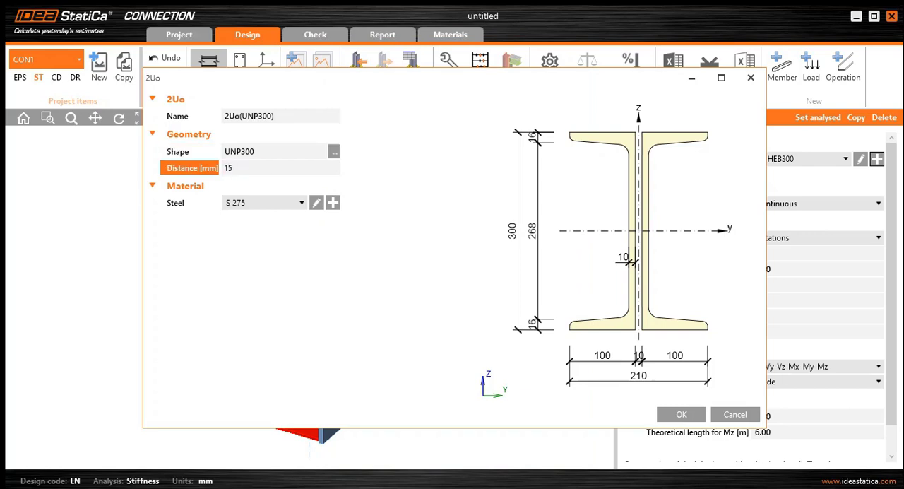
left_click(276, 151)
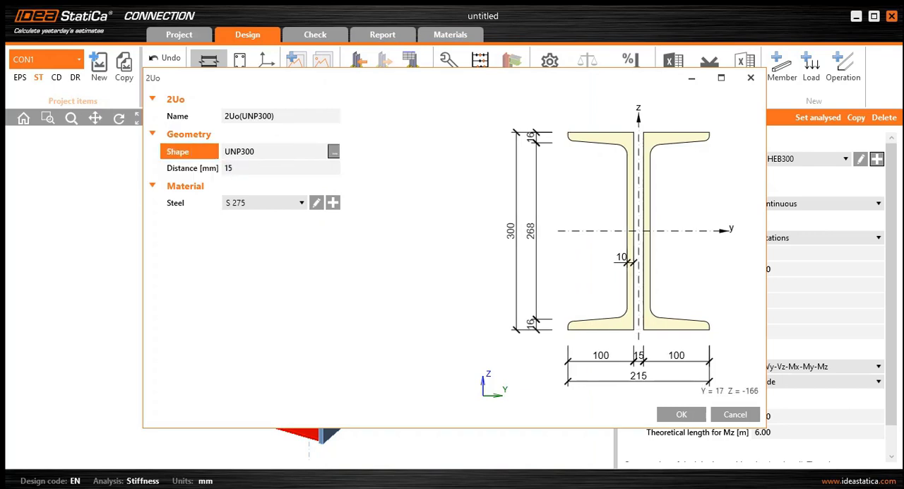
left_click(681, 414)
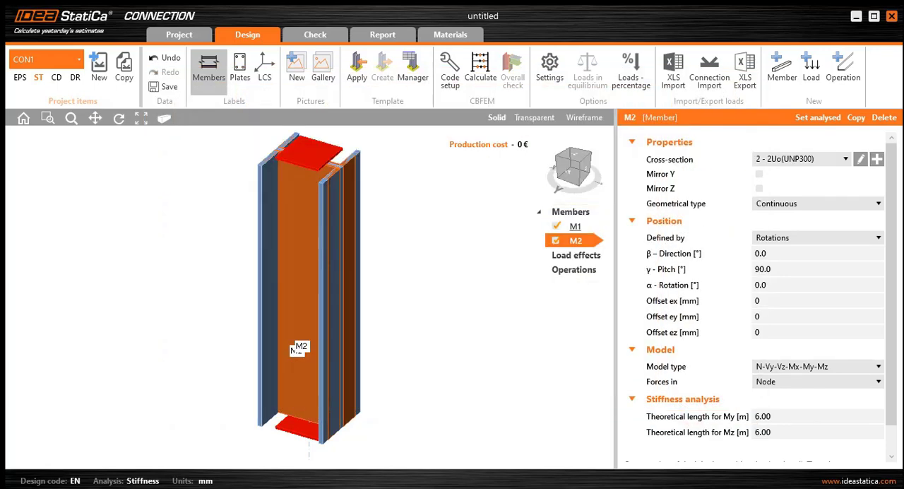
- Set member M2's pitch to 0° and its geometrical type to Ended
left_click(792, 267)
type("0")
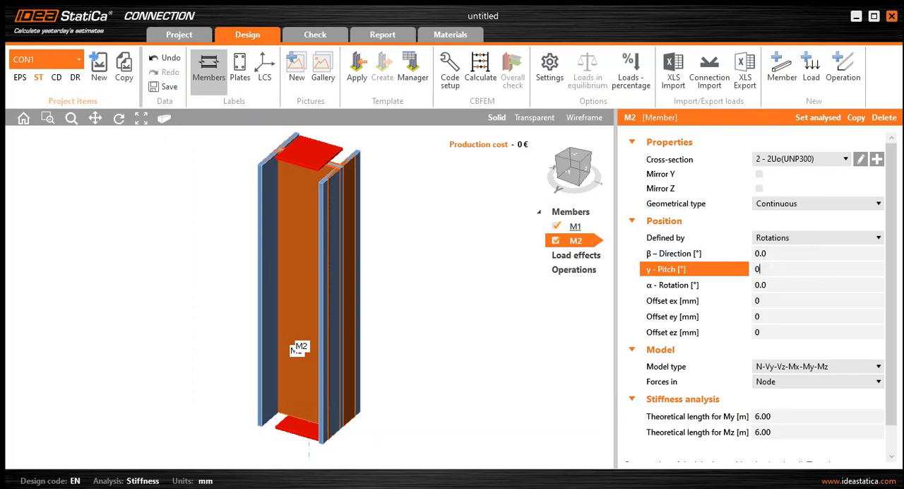
left_click(787, 285)
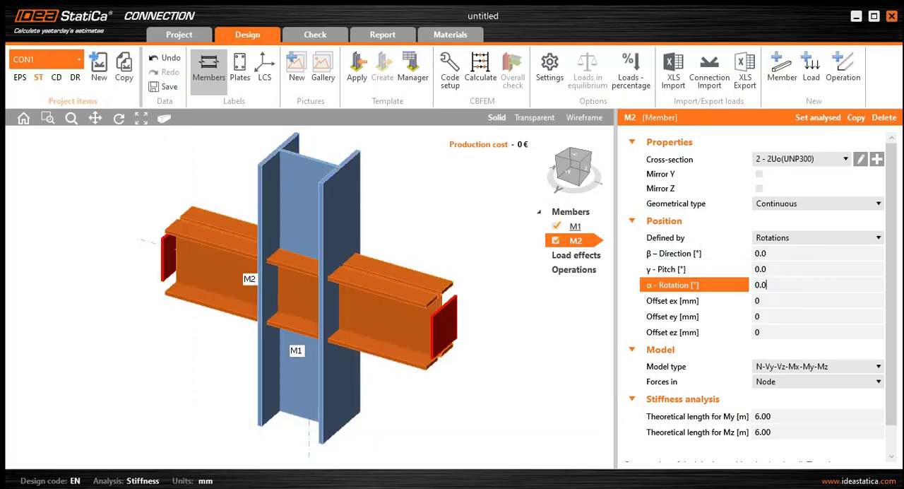
left_click(817, 204)
left_click(777, 224)
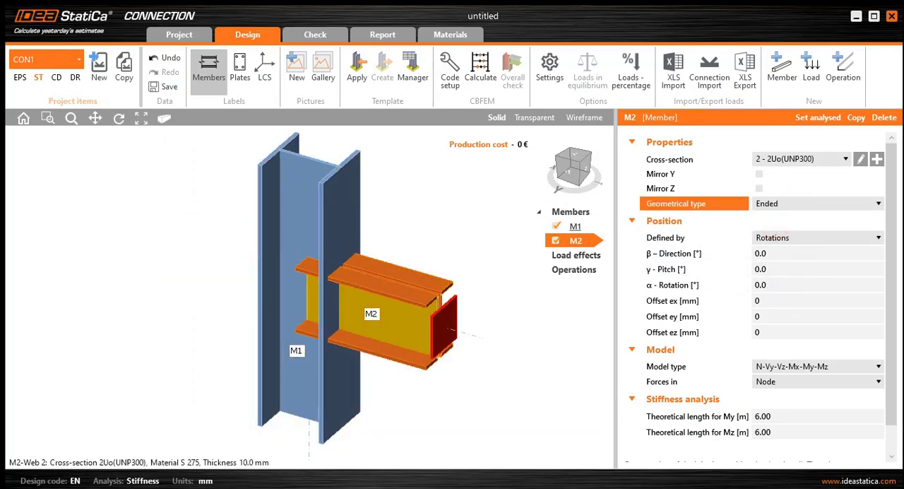
- Make beam M2 the analysed member of the connection
middle_click_drag(400, 325, 447, 316)
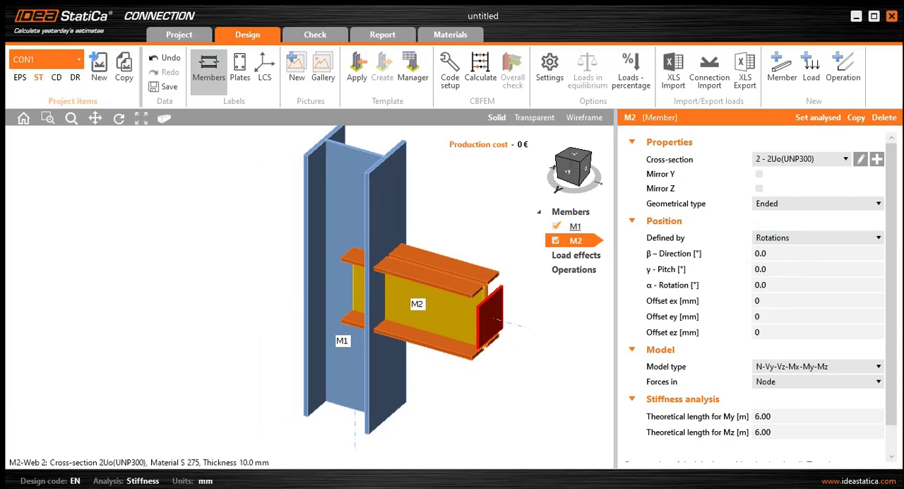
scroll(450, 311, "down", 2)
middle_click_drag(460, 290, 435, 292)
scroll(417, 304, "up", 2)
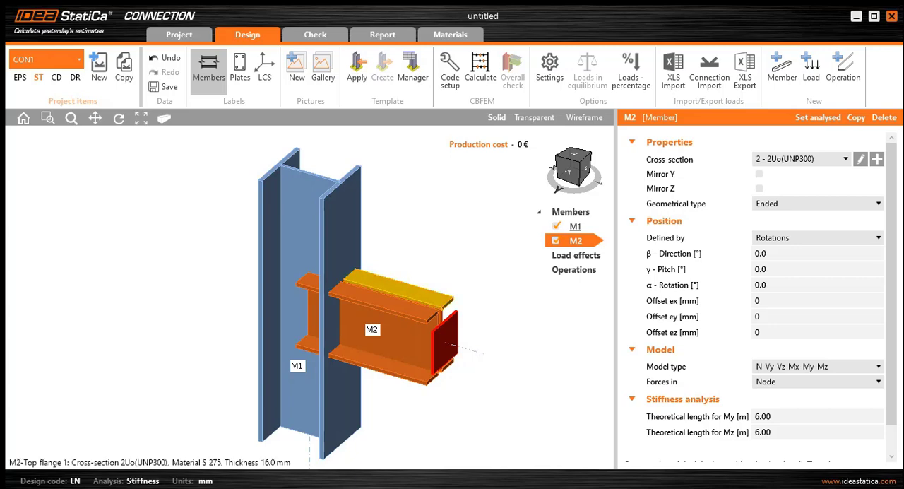
right_click(420, 302)
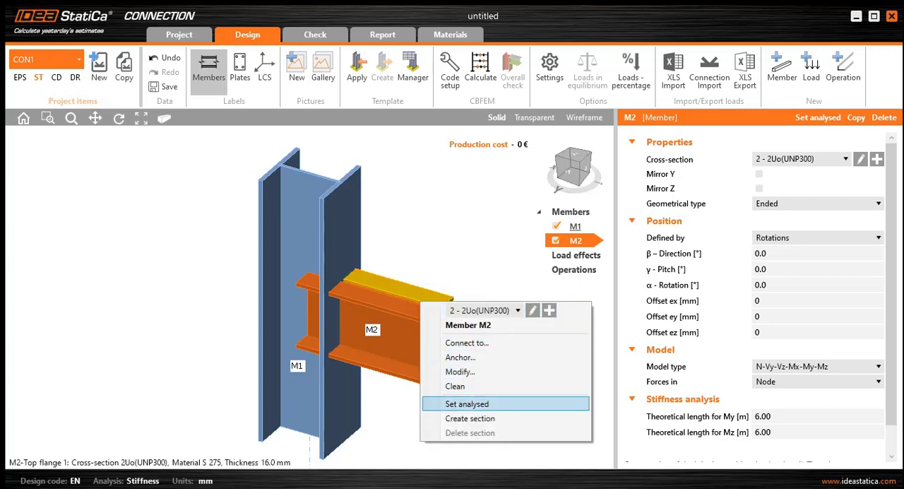
left_click(478, 404)
middle_click_drag(478, 404, 464, 399)
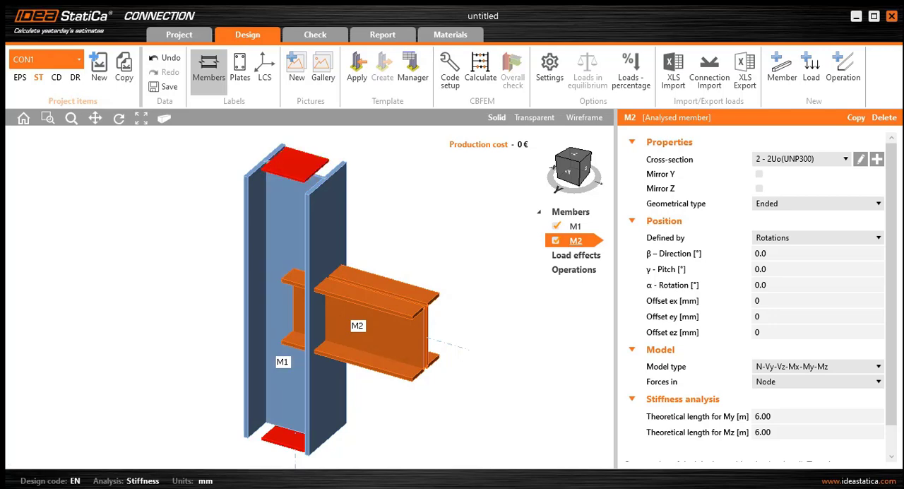
- Set M2's theoretical lengths for My and Mz to 10 m each
left_click(802, 416)
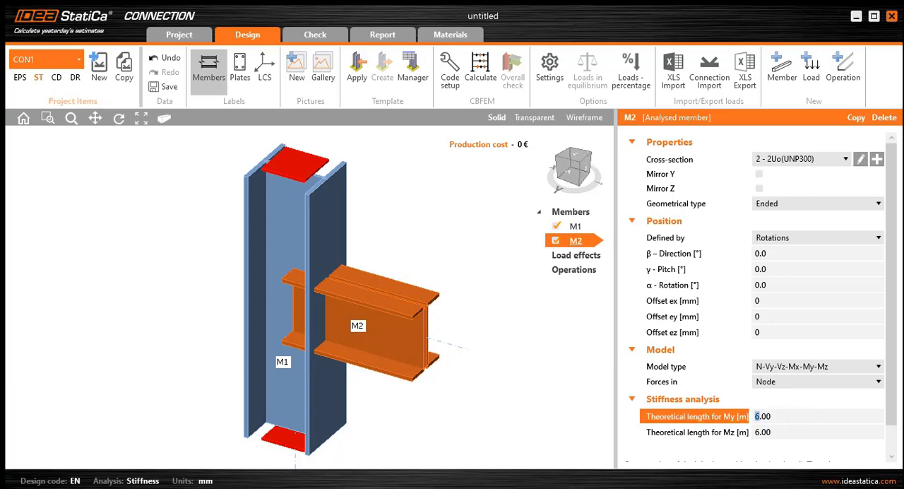
type("10")
double_click(783, 417)
double_click(789, 436)
key("ctrl+v")
left_click(799, 419)
left_click(796, 428)
left_click(788, 418)
left_click(783, 430)
left_click(507, 394)
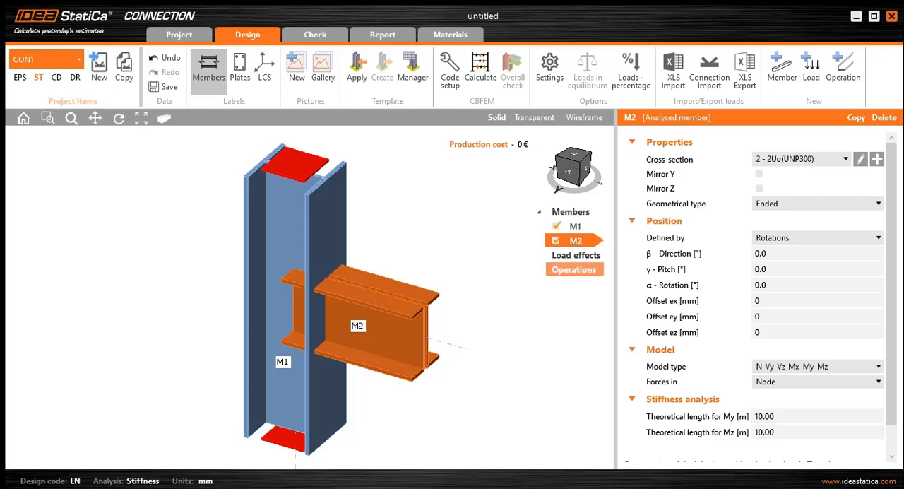
- Add a Cut operation that trims beam M2 against column M1
right_click(592, 274)
left_click(597, 280)
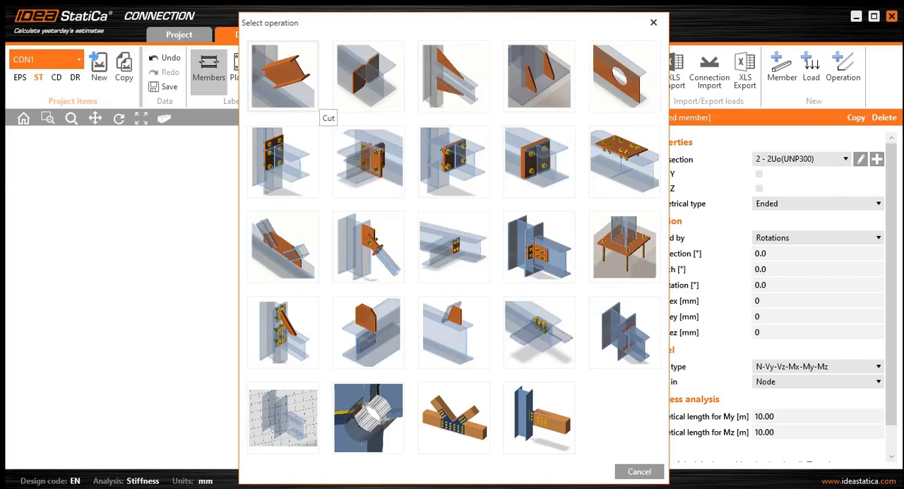
left_click(296, 93)
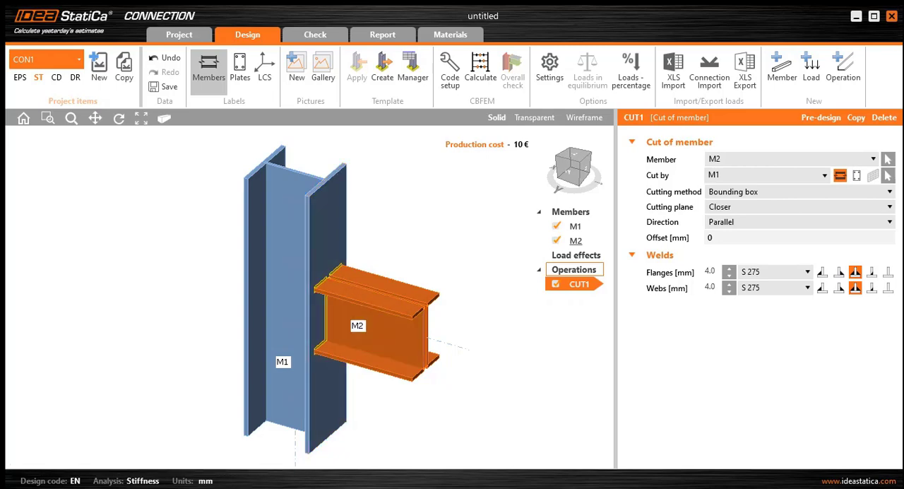
- Set the offset of beam M2's cut against column M1 to 20 mm
left_click(722, 238)
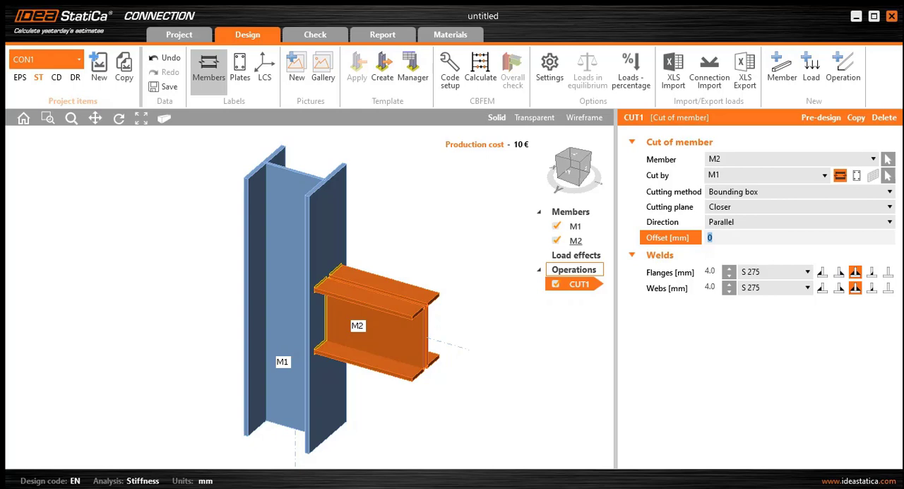
type("20")
left_click(778, 272)
left_click(777, 272)
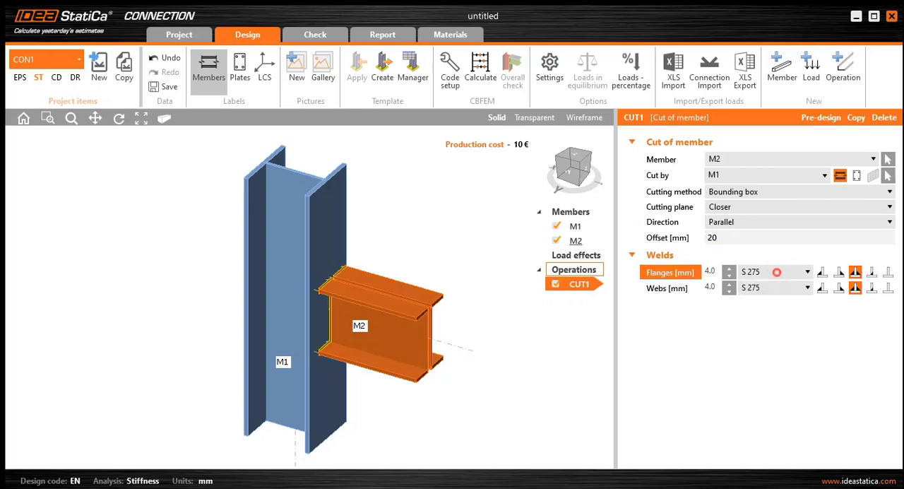
left_click(737, 236)
scroll(340, 291, "up", 8)
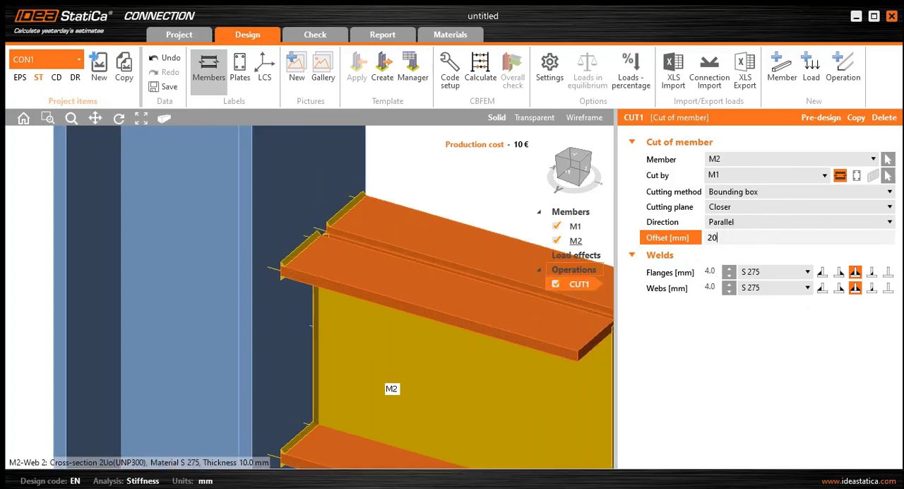
middle_click_drag(318, 339, 344, 328)
scroll(344, 328, "down", 8)
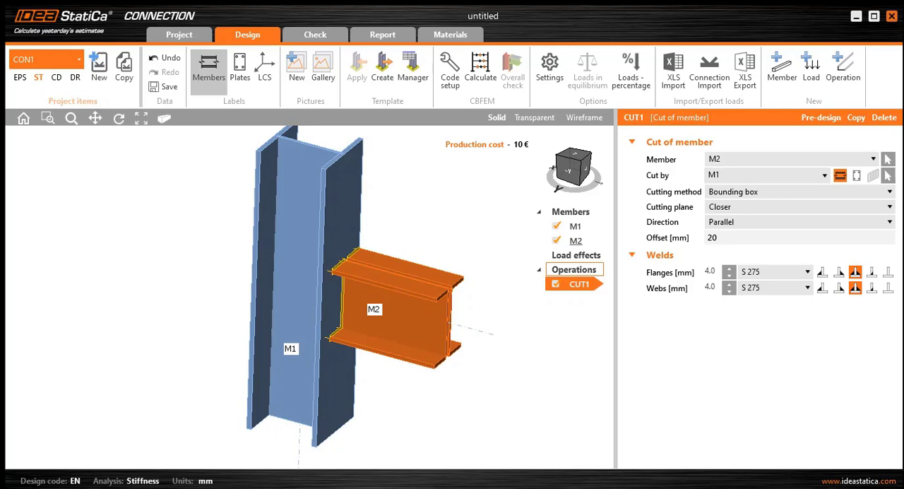
- Remove the flange and web welds from the cut between beam M2 and column M1
left_click(888, 272)
left_click(888, 287)
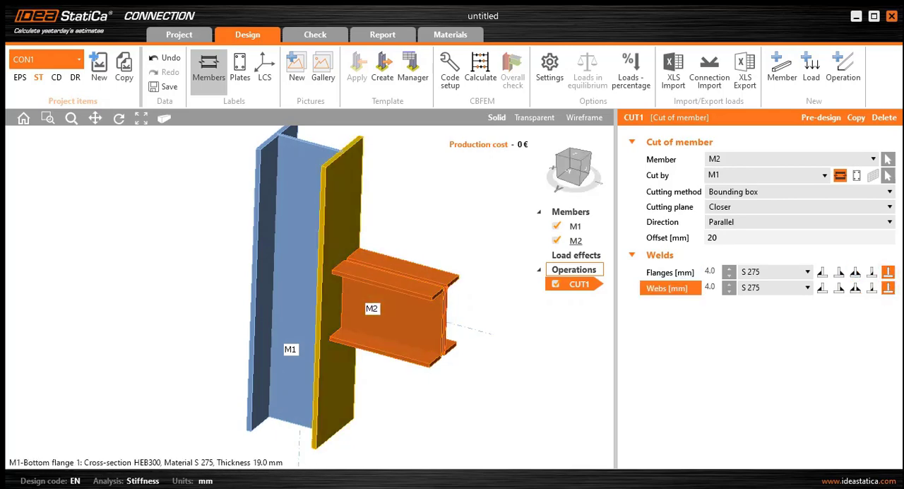
scroll(337, 315, "up", 5)
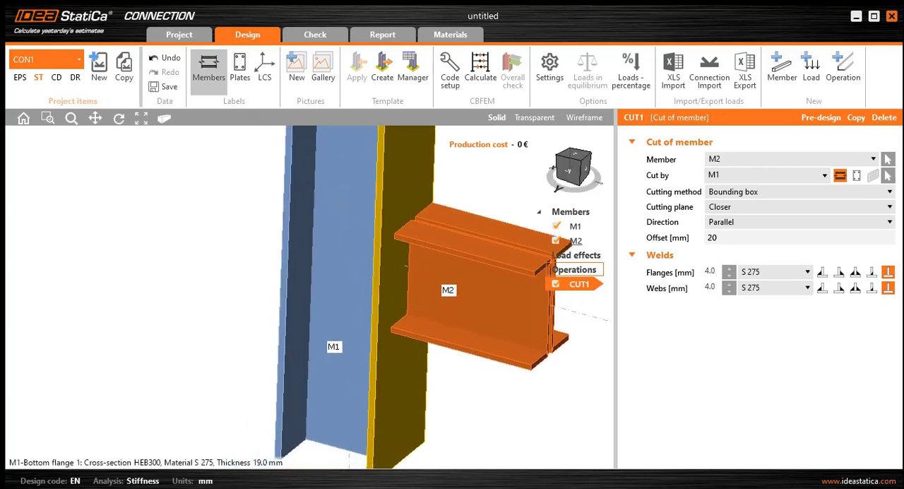
middle_click_drag(347, 329, 409, 339)
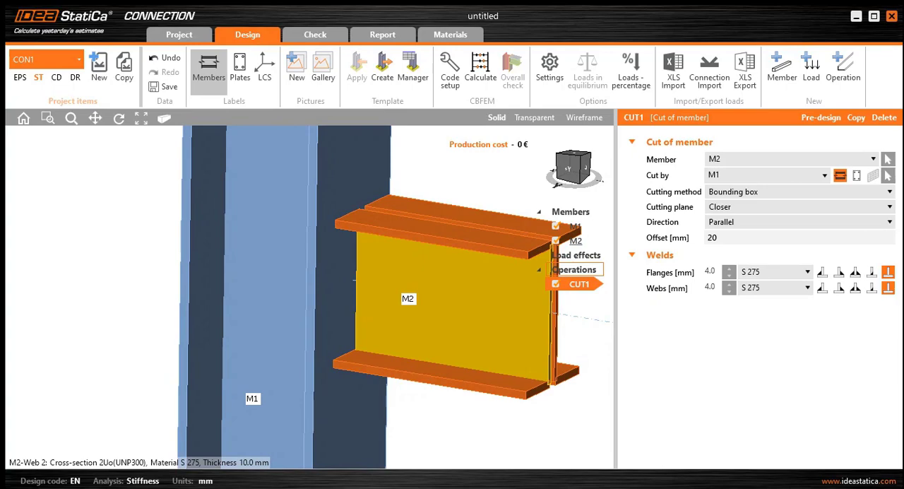
- Add a Stiffeners operation on column M1 related to beam M2, with stiffeners on both sides
right_click(574, 270)
left_click(607, 277)
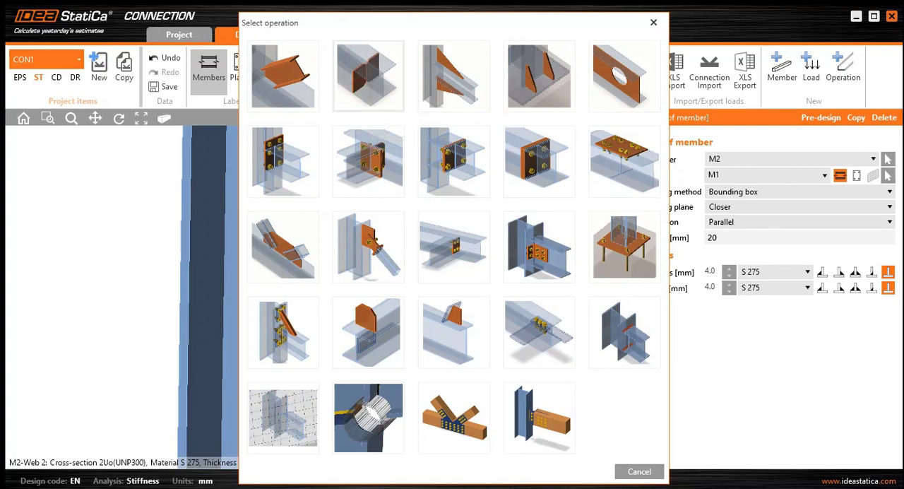
left_click(363, 92)
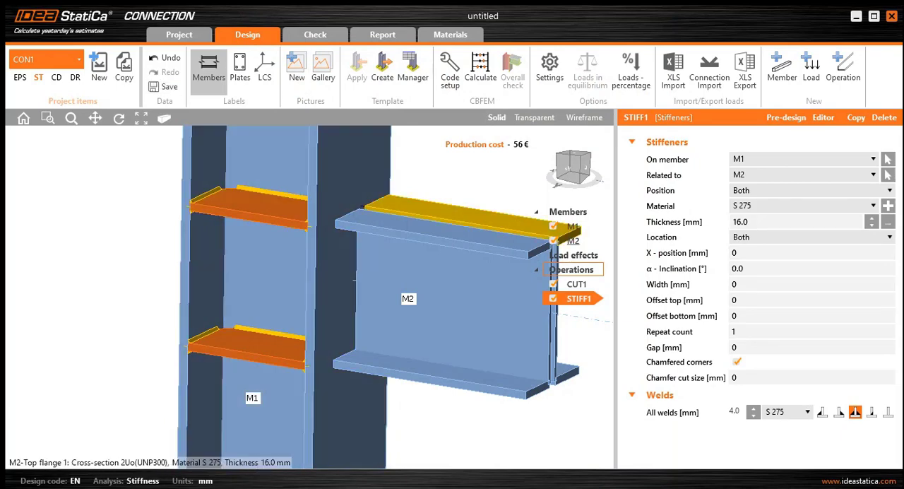
scroll(340, 279, "down", 3)
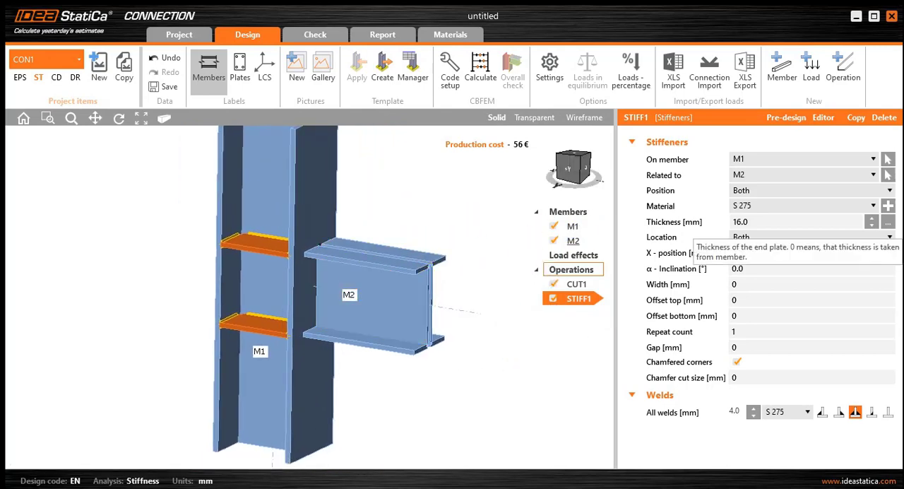
- Set the width of the column stiffeners to 144 mm
left_click(753, 222)
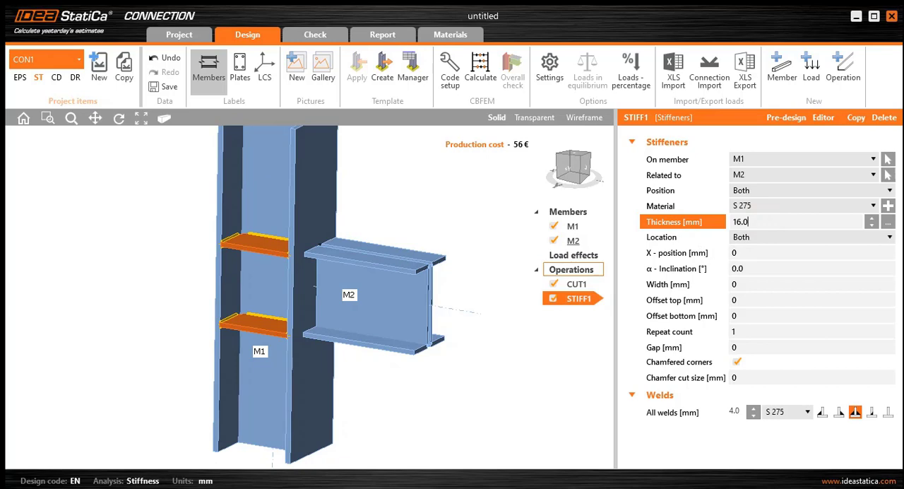
left_click(753, 284)
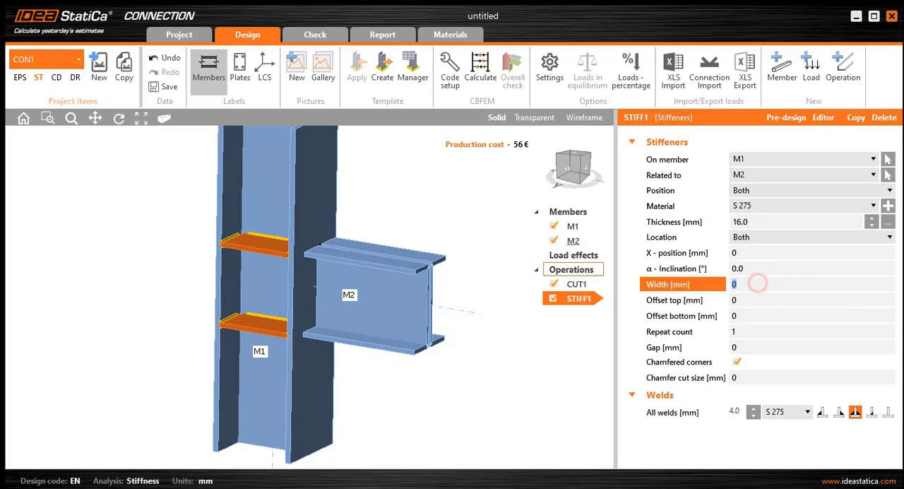
type("144")
left_click(770, 332)
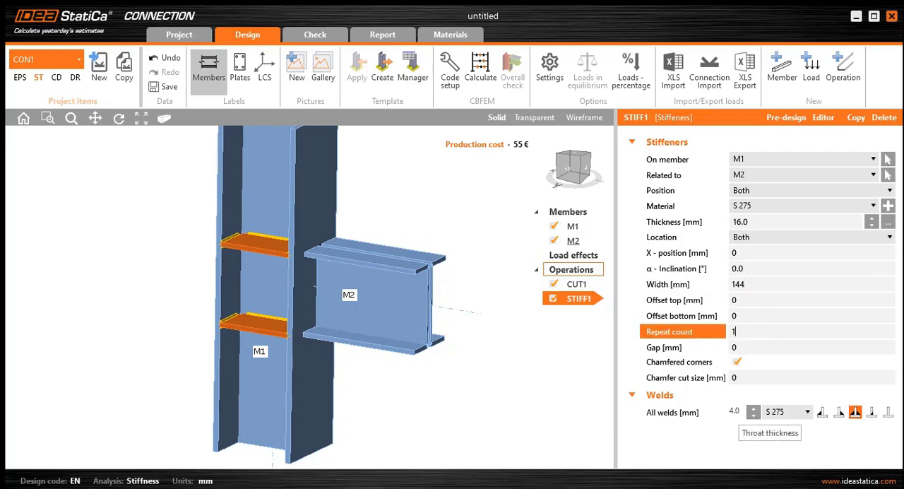
- Set the chamfer cut size of the column stiffeners to 30 mm and inspect the chamfered corners
left_click(743, 377)
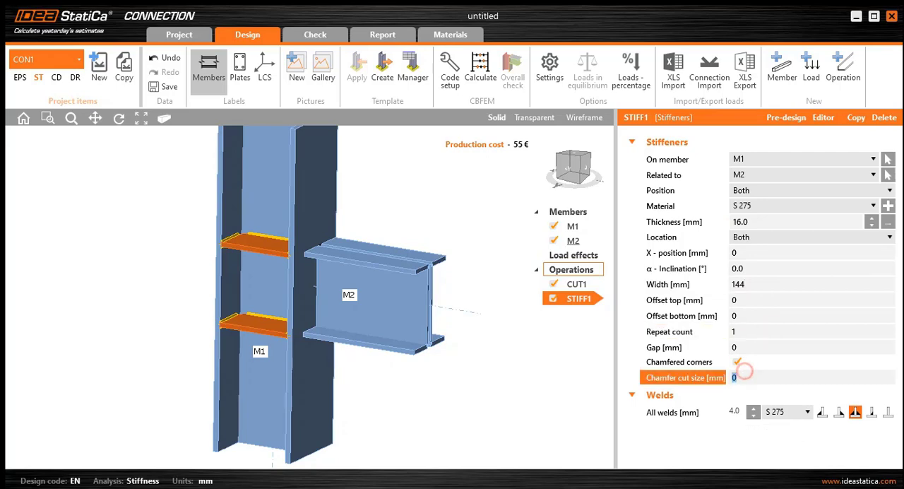
type("30")
left_click(756, 347)
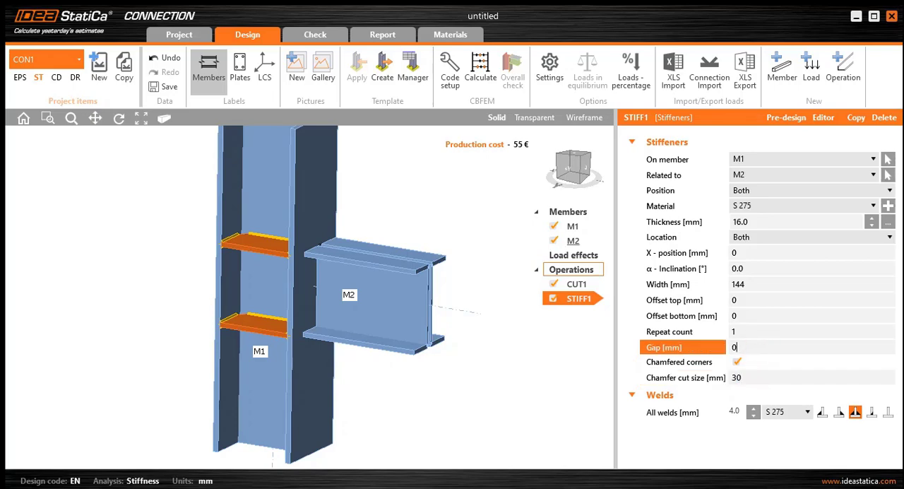
scroll(277, 321, "down", 2)
scroll(285, 249, "up", 3)
scroll(283, 272, "up", 3)
right_click_drag(279, 265, 275, 326)
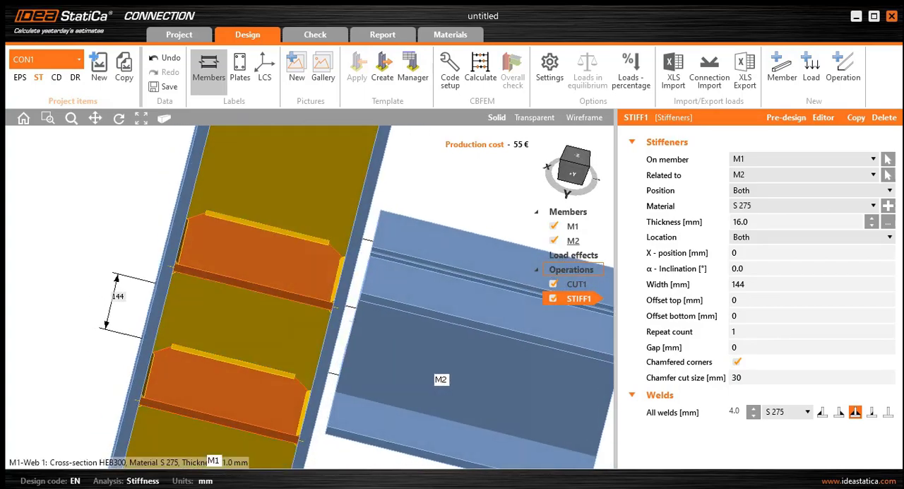
scroll(339, 241, "up", 2)
scroll(357, 332, "down", 3)
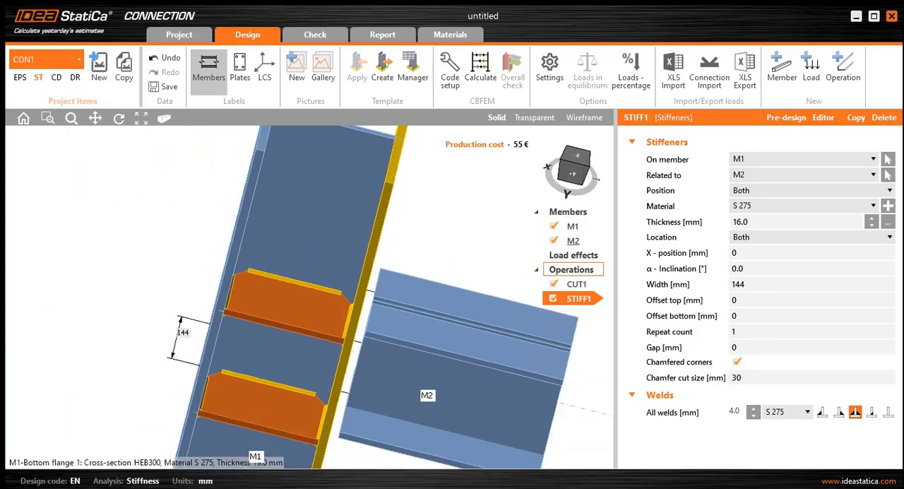
right_click_drag(403, 434, 385, 355)
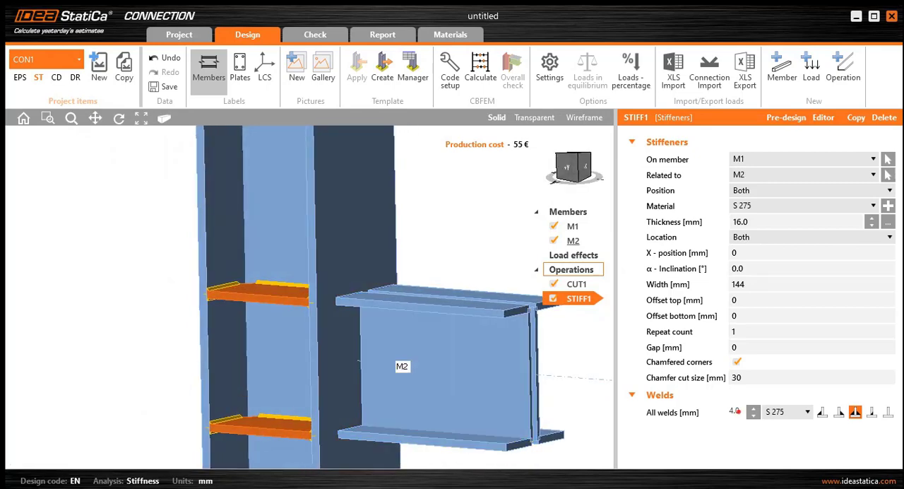
- Set the throat thickness of all the column stiffener welds to 0 mm
left_click(735, 412)
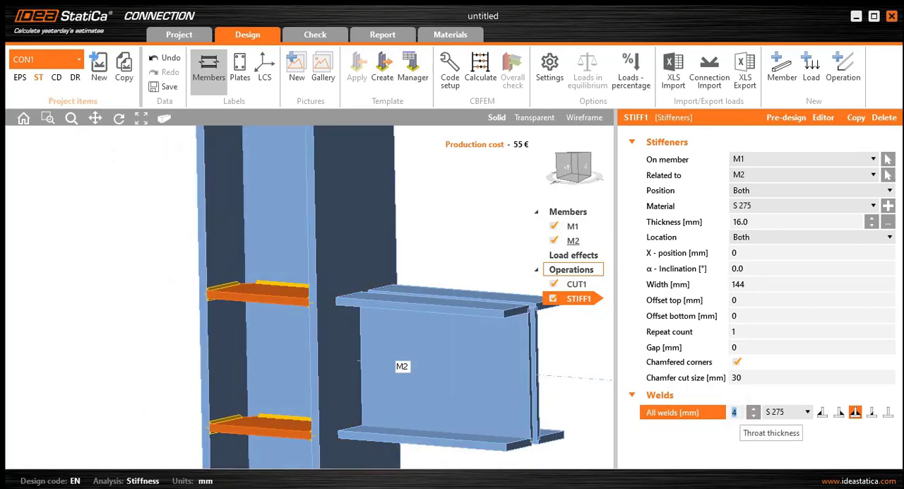
type("0")
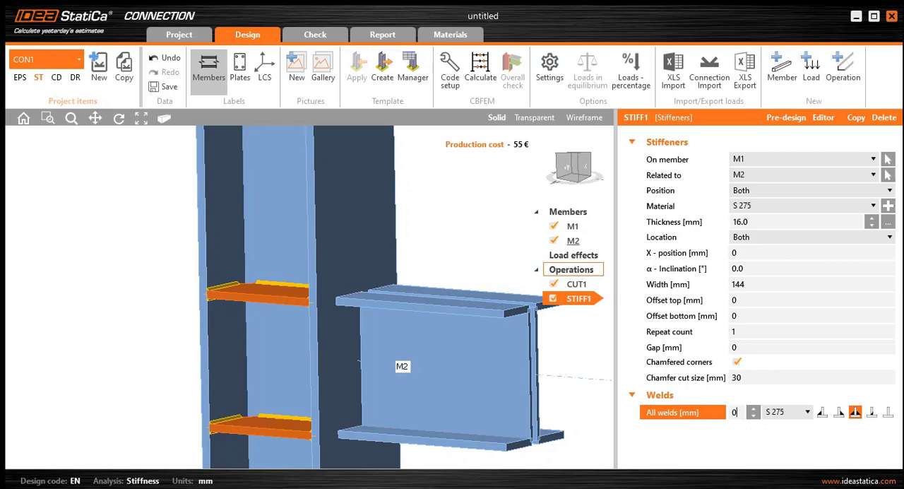
left_click(756, 382)
scroll(410, 364, "down", 2)
middle_click_drag(411, 364, 383, 322)
scroll(383, 323, "up", 1)
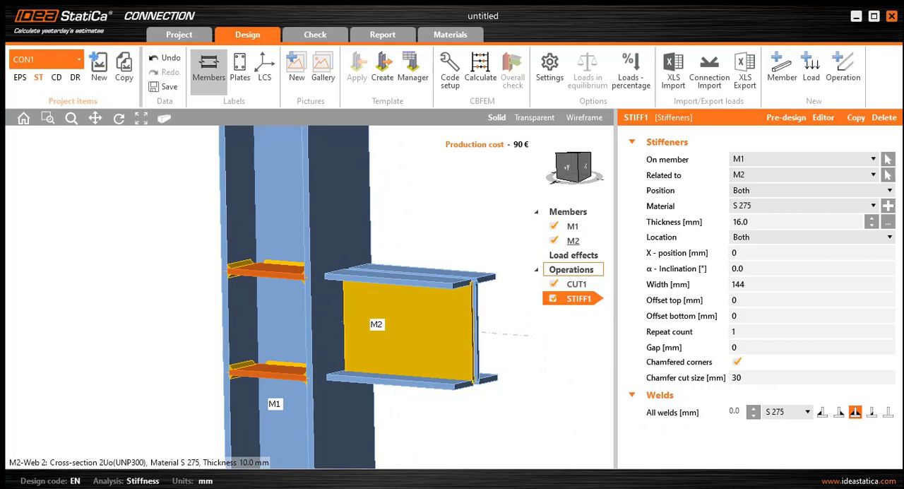
- Add a Stiffening plate operation with a plate thickness of 16 mm
right_click(574, 273)
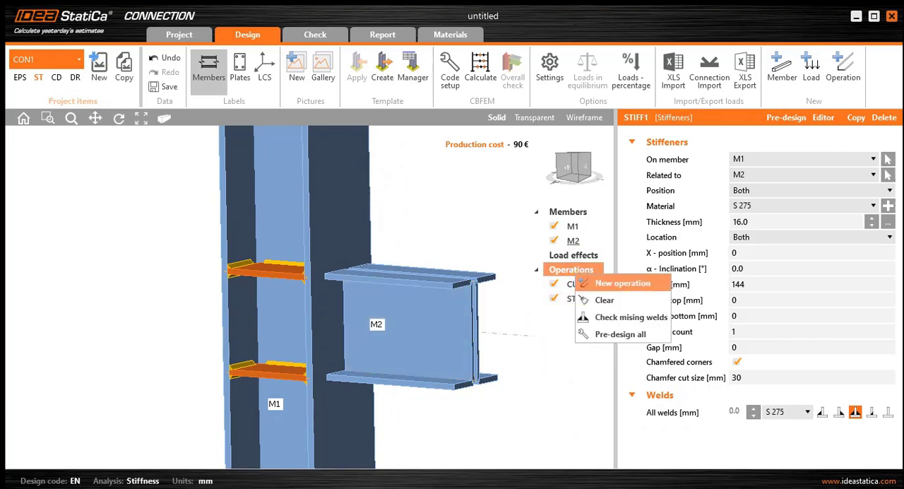
left_click(613, 282)
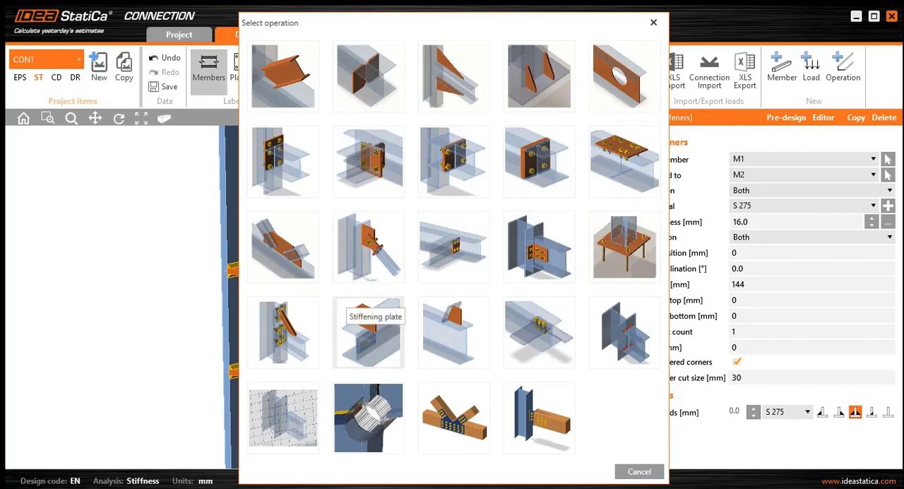
left_click(368, 315)
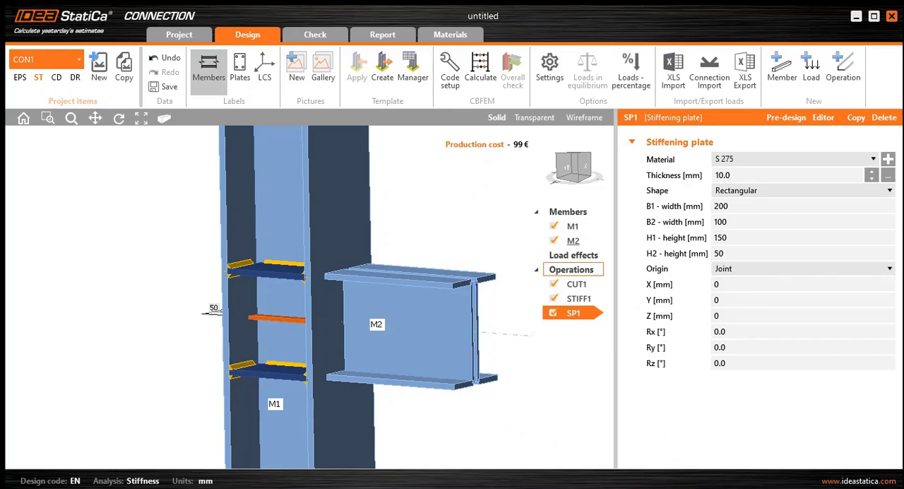
left_click(737, 174)
double_click(744, 175)
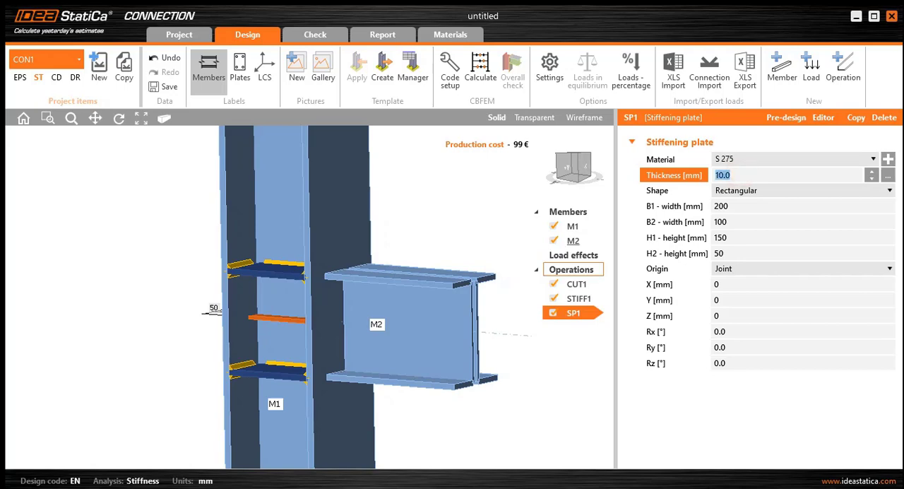
type("16")
- Set the stiffening plate's B1 and B2 widths to 120 mm each
double_click(738, 205)
type("120")
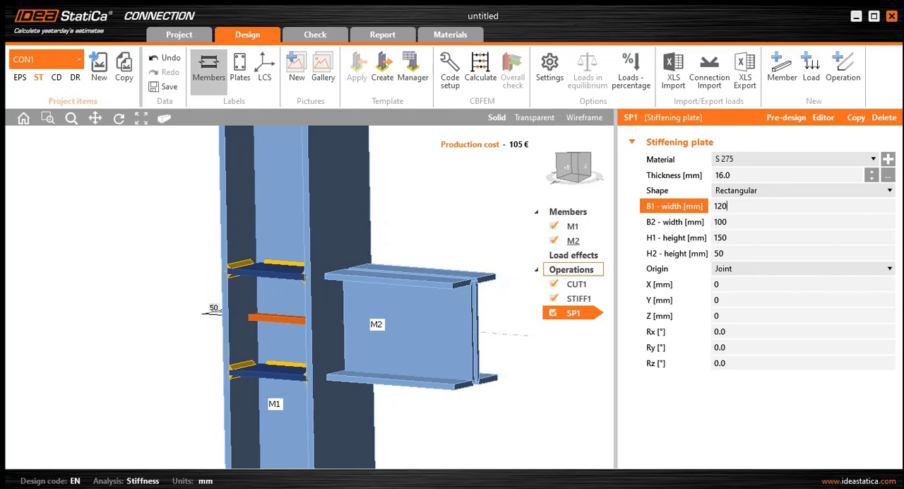
double_click(738, 221)
type("120")
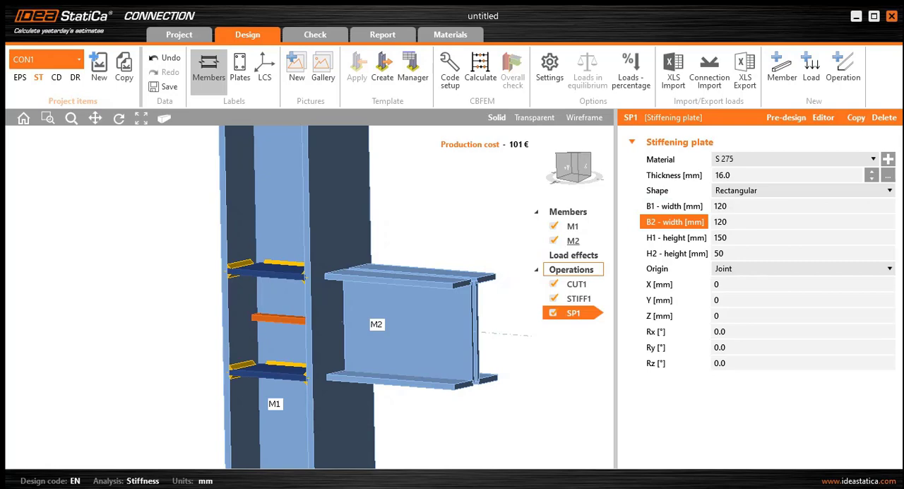
- Set the stiffening plate's H1 height to 270 mm and its H2 height to 0 mm
left_click(748, 238)
double_click(747, 237)
type("270")
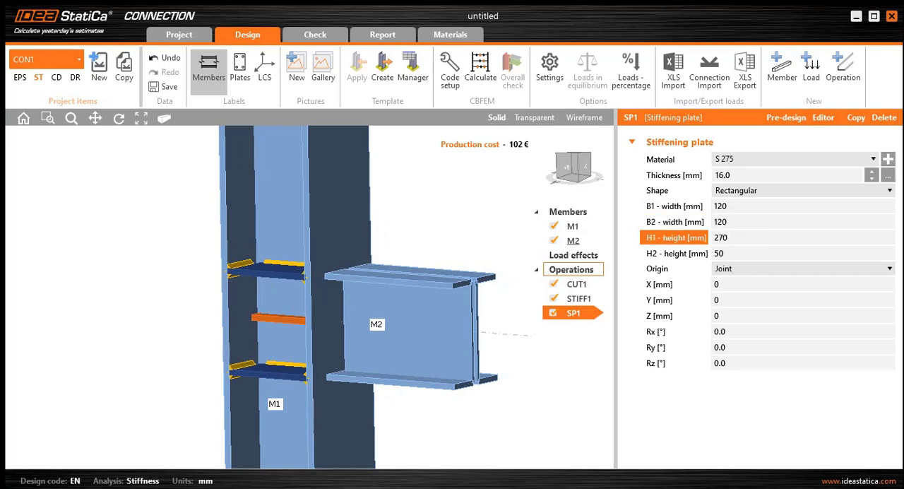
left_click(737, 255)
double_click(741, 255)
type("0")
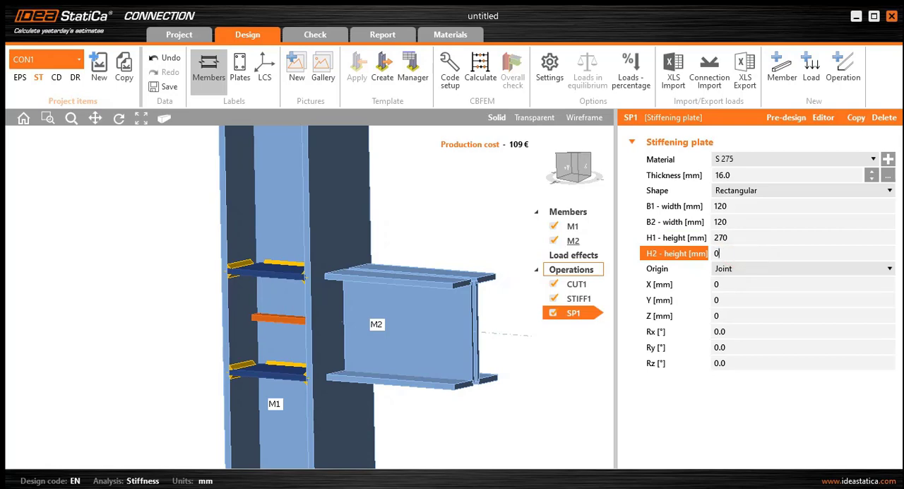
left_click(726, 238)
- Set the stiffening plate's origin to Member, on column M1's bottom flange, with an X-position of 158 mm
left_click(803, 269)
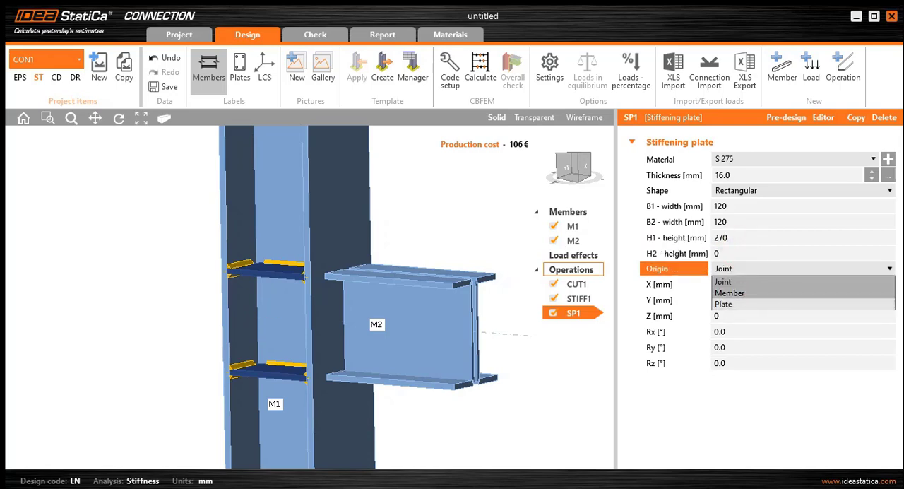
left_click(730, 292)
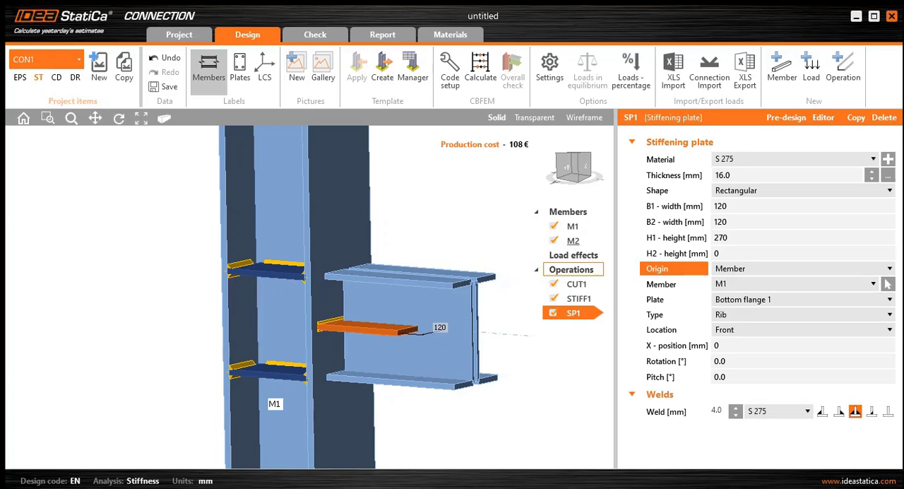
left_click(739, 347)
type("158")
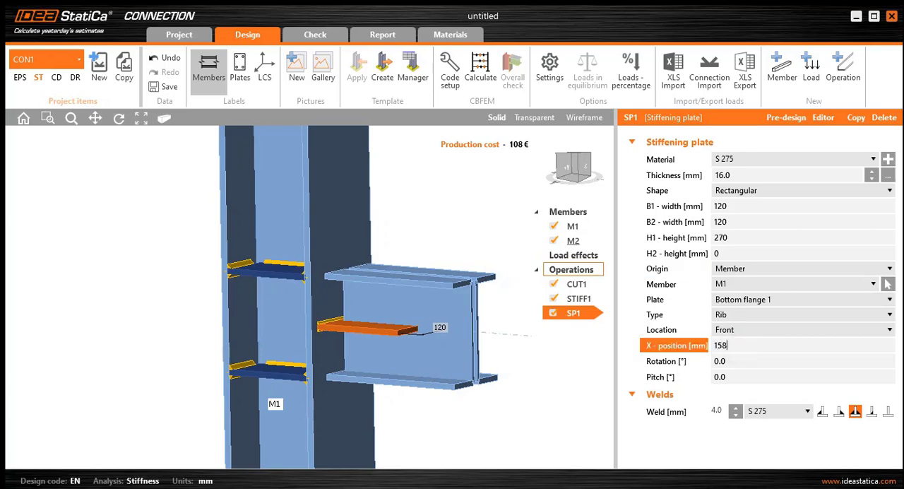
key("Tab")
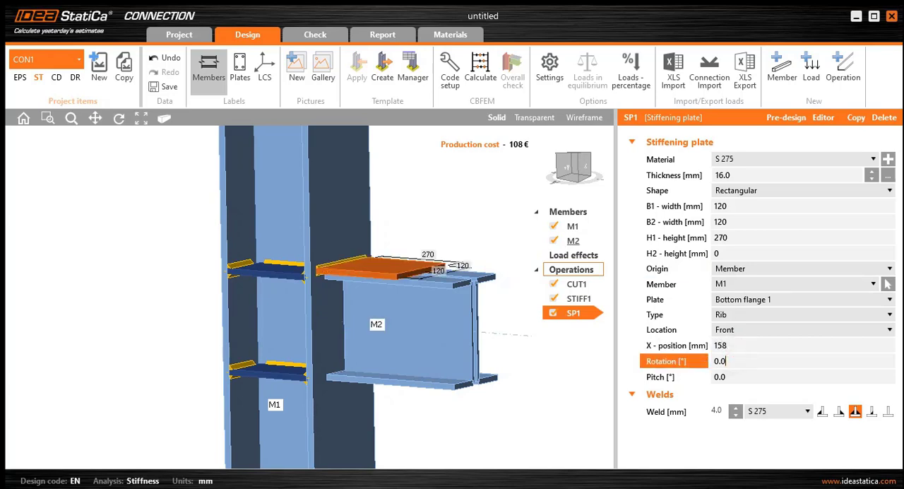
right_click_drag(431, 332, 378, 343)
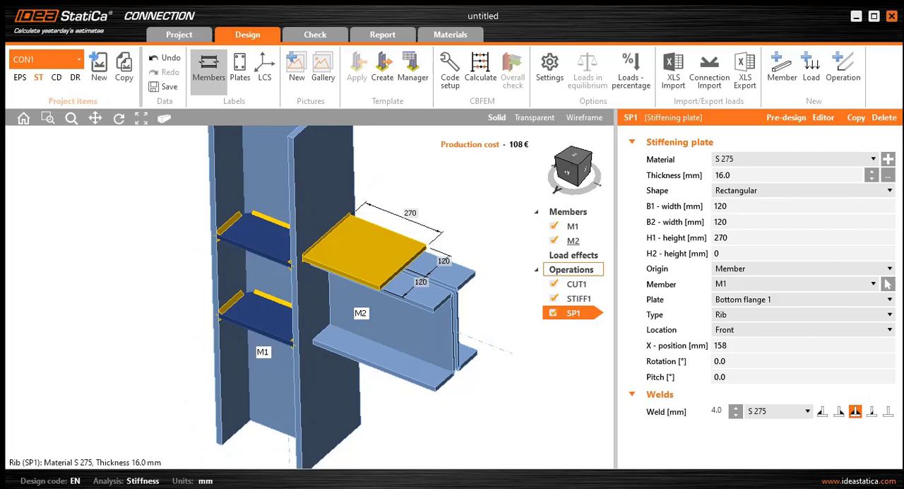
scroll(390, 272, "up", 5)
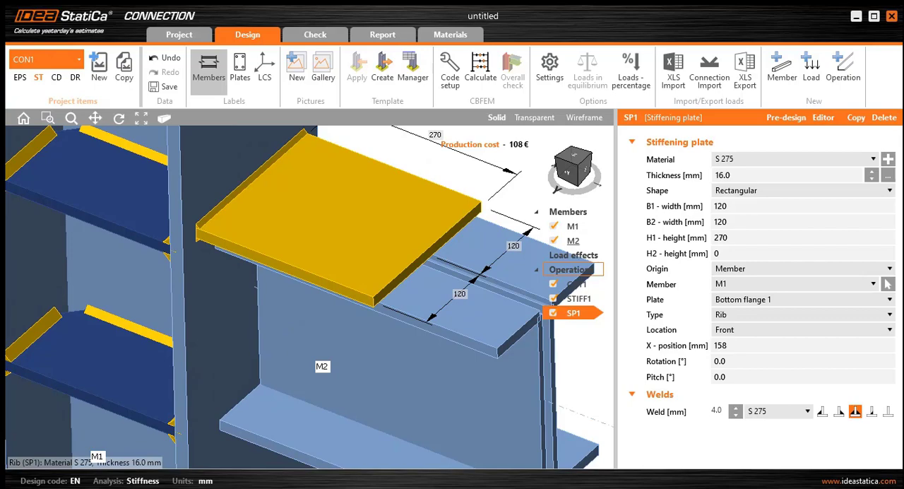
- Examine the stiffening plate's fit against column M1 and the upper flange of beam M2
scroll(367, 307, "up", 5)
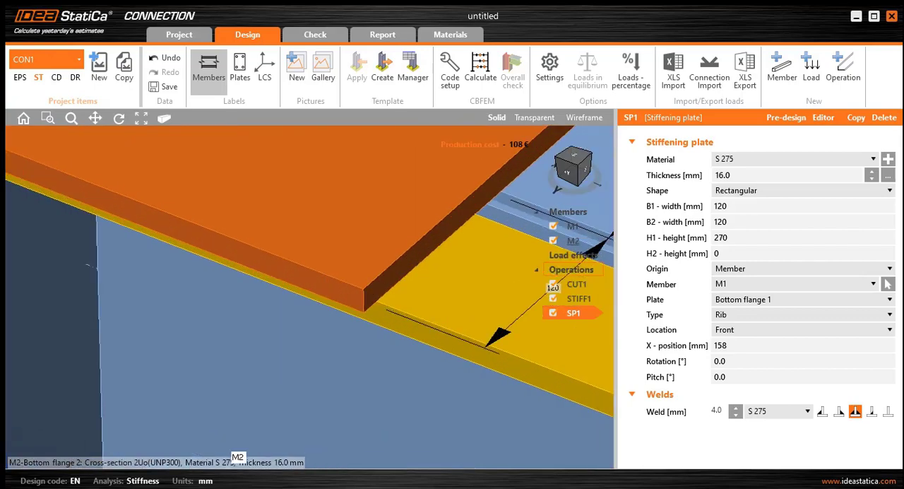
middle_click_drag(363, 335, 304, 272)
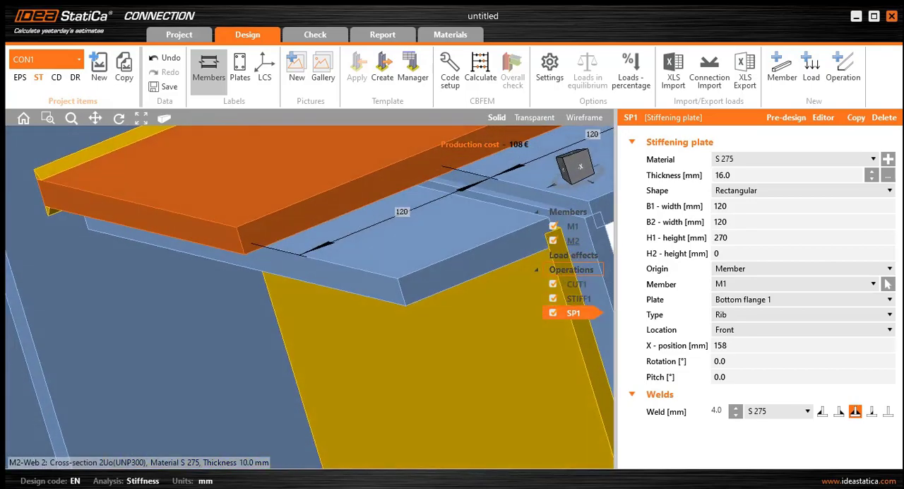
scroll(381, 248, "down", 3)
middle_click_drag(371, 318, 399, 272, "ctrl")
scroll(438, 293, "down", 5)
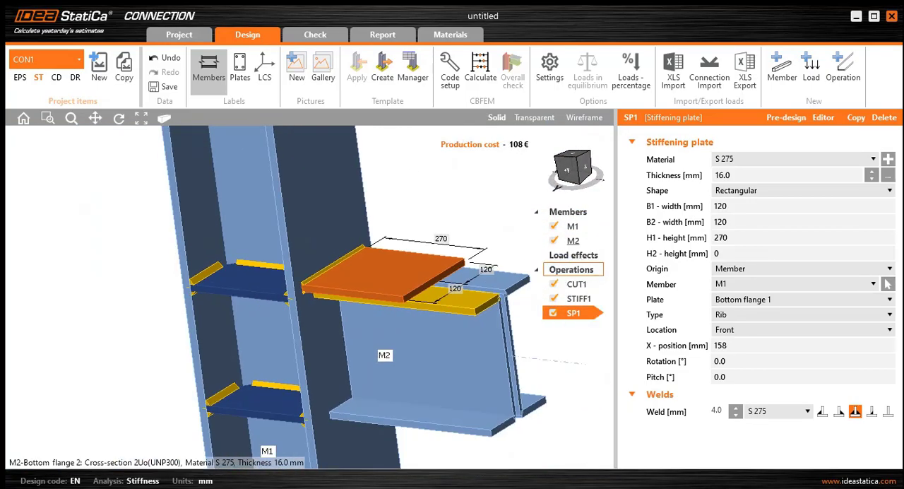
scroll(449, 300, "down", 4)
middle_click_drag(450, 300, 410, 288)
scroll(417, 289, "up", 4)
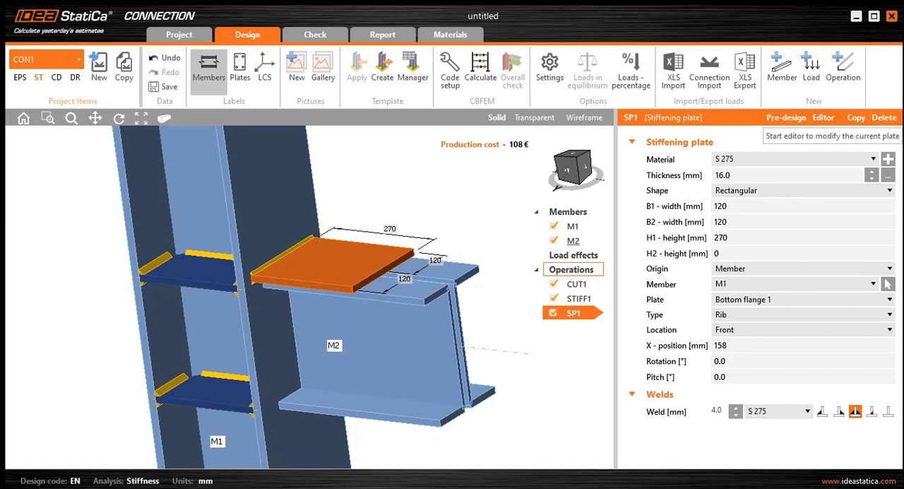
- Open the stiffening plate in the plate editor and add a bevel at corner 3
left_click(823, 117)
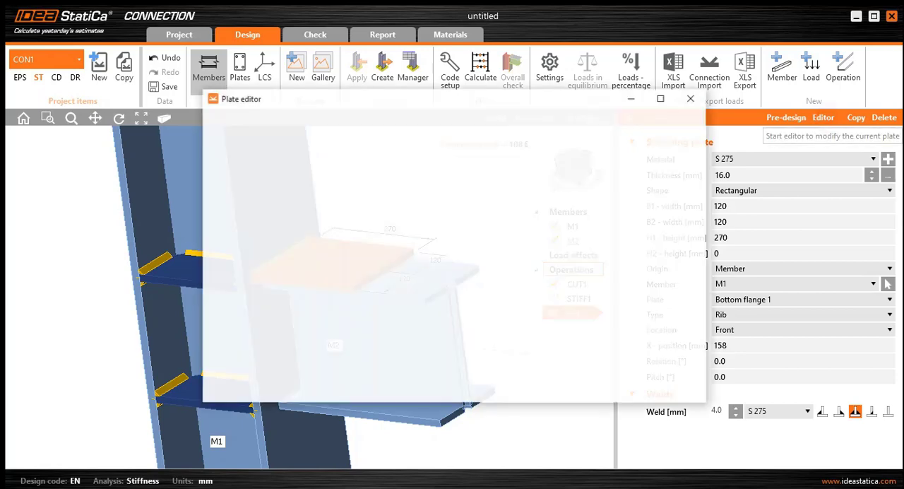
left_click_drag(389, 100, 633, 100)
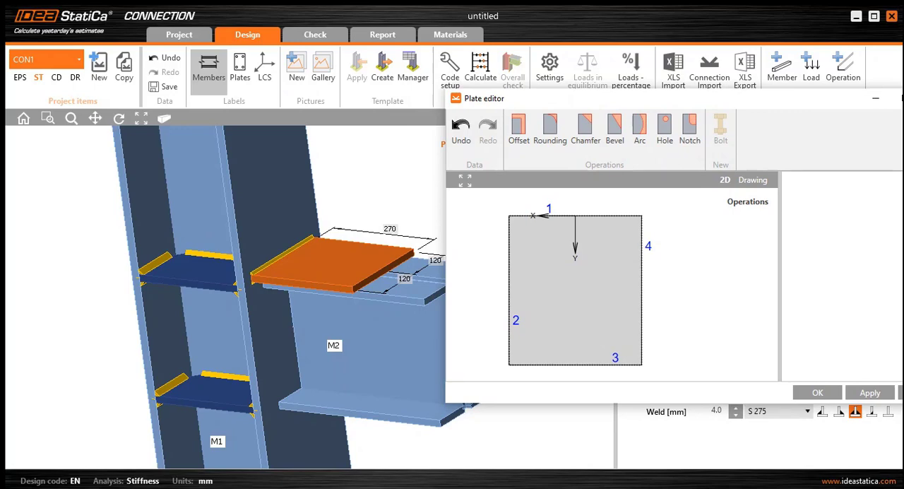
left_click_drag(671, 99, 549, 96)
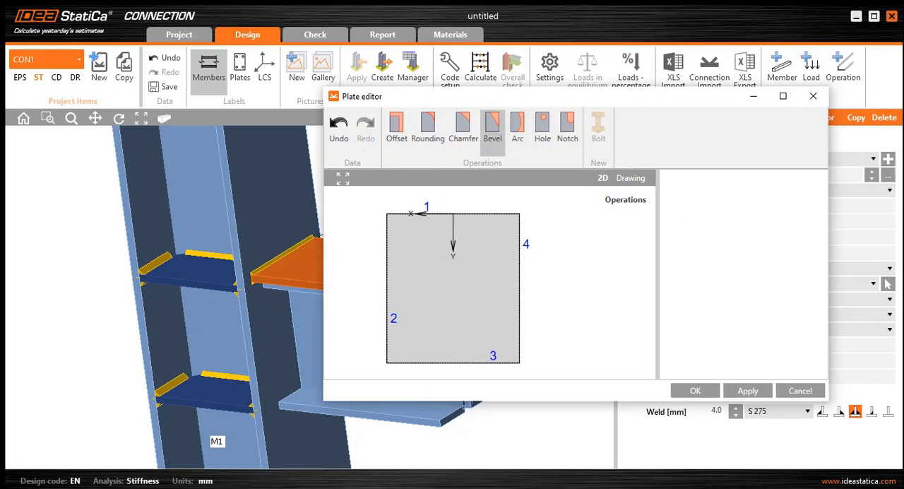
left_click(492, 129)
left_click_drag(603, 97, 575, 84)
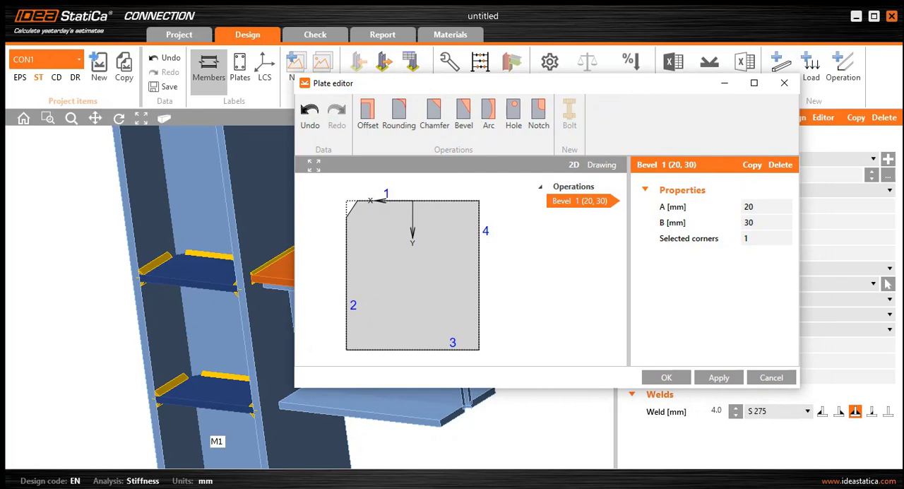
left_click_drag(574, 83, 695, 94)
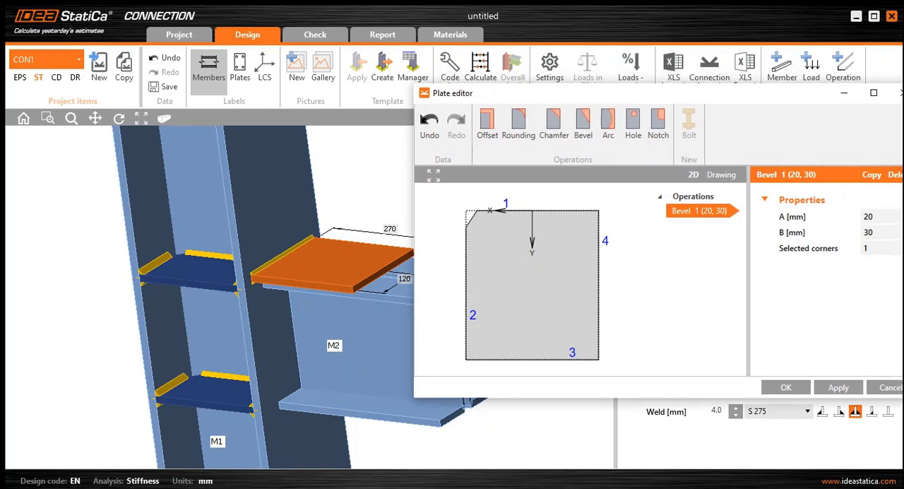
left_click_drag(694, 93, 659, 98)
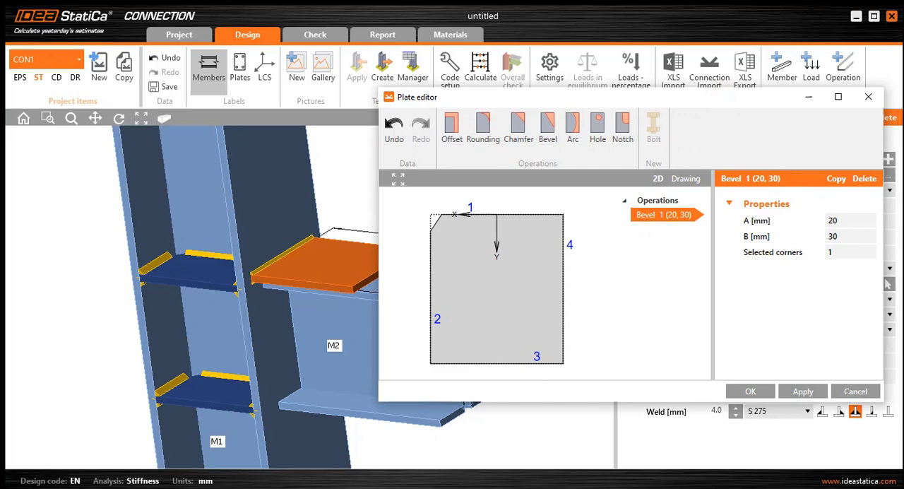
left_click(835, 253)
type("3")
left_click(844, 238)
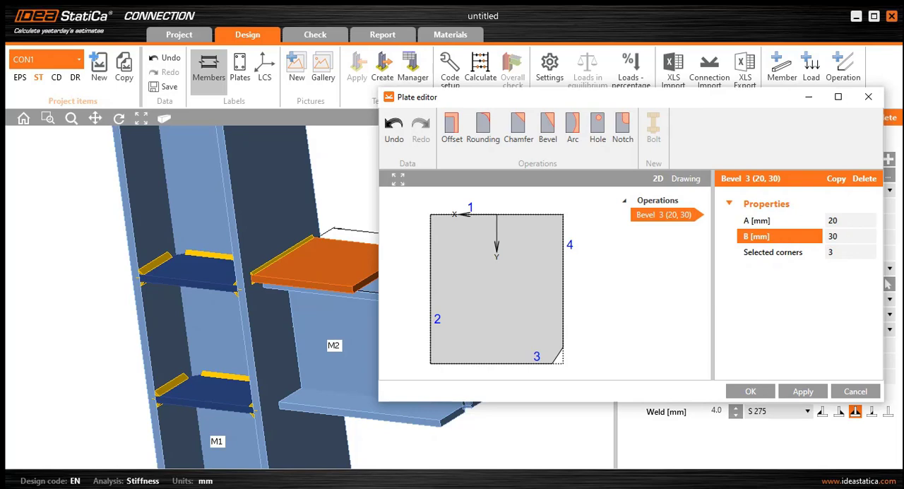
- Set the B dimension of the corner 3 bevel to 270 mm
left_click(850, 221)
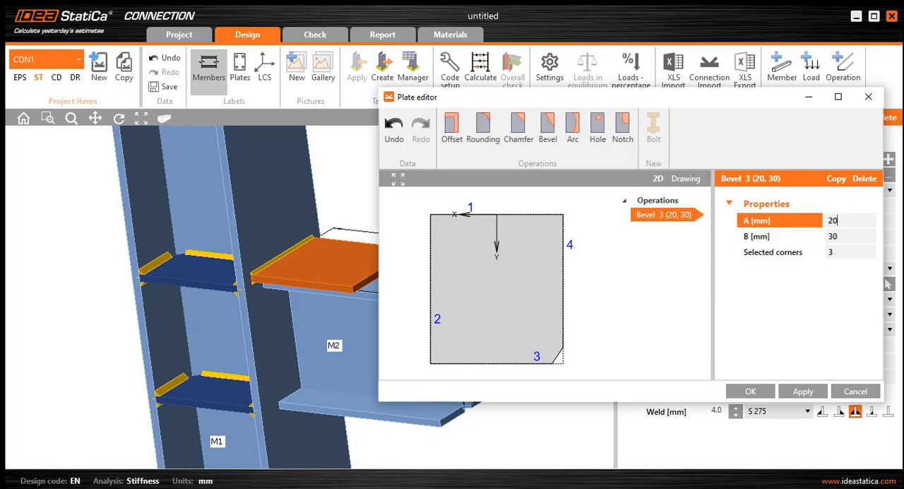
left_click(850, 236)
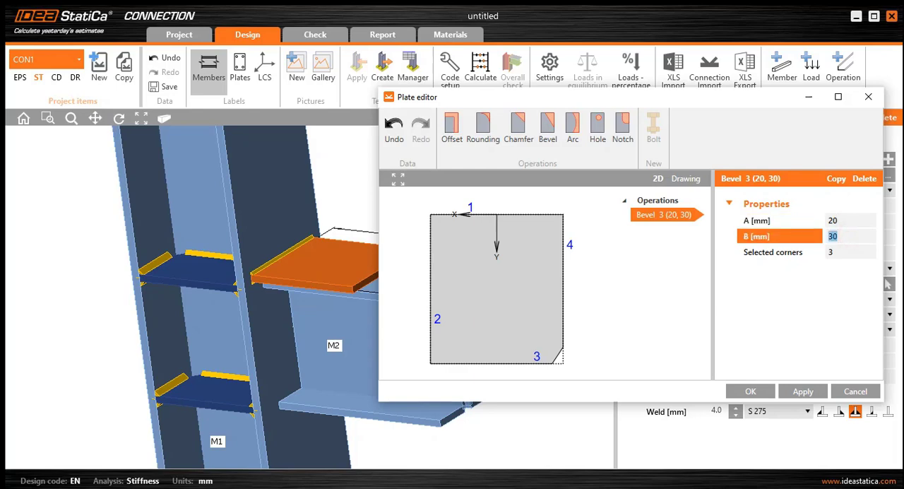
type("270")
left_click(837, 221)
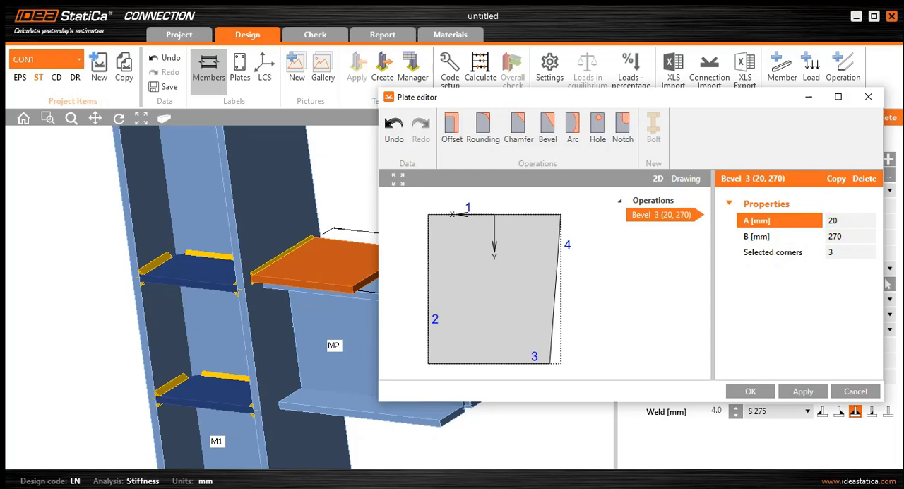
- Copy the corner 3 bevel and assign the copy to corner 2
right_click(661, 214)
left_click(680, 230)
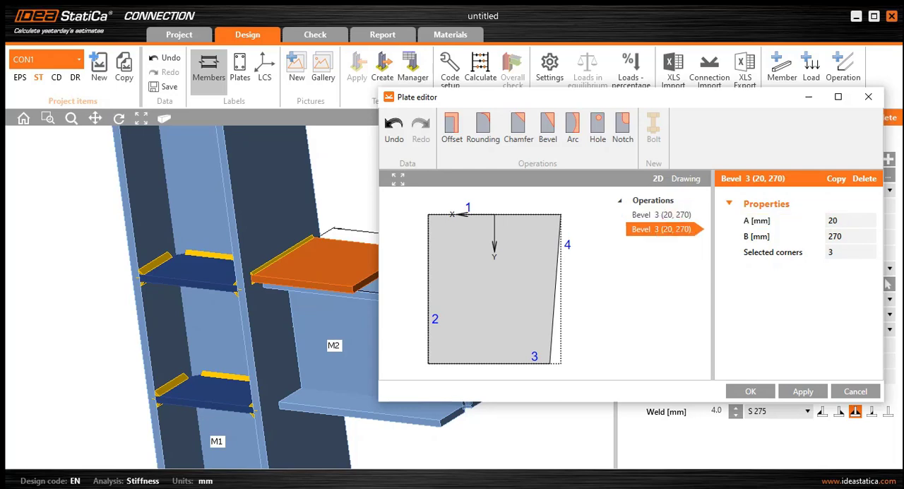
double_click(838, 252)
type("2")
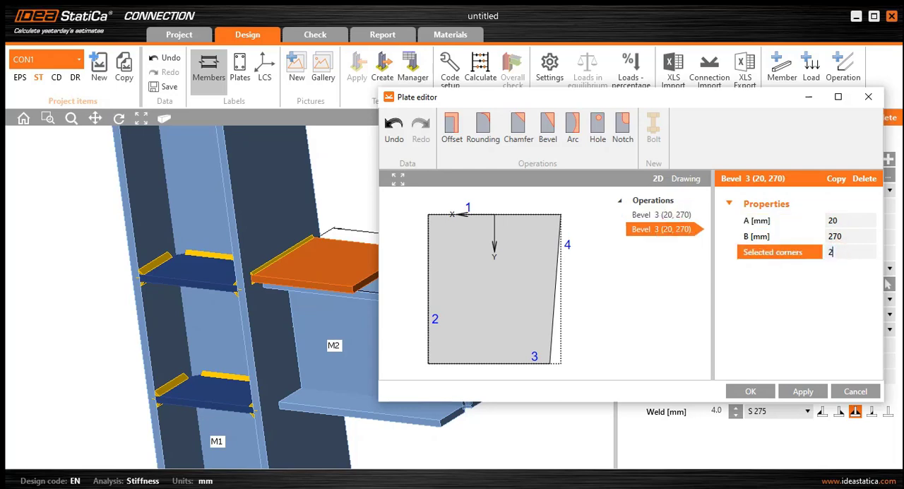
left_click(840, 236)
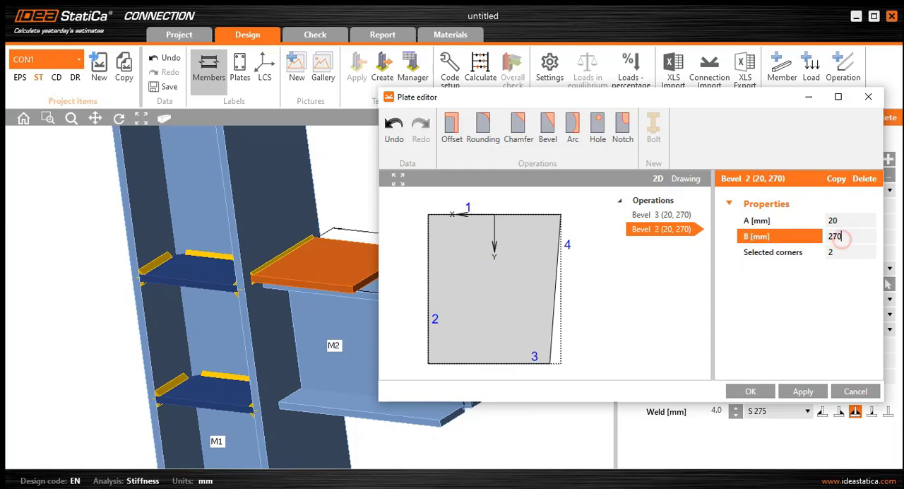
- Set the corner 2 bevel to A 270 mm and B 20 mm, and accept the plate edits
left_click(843, 220)
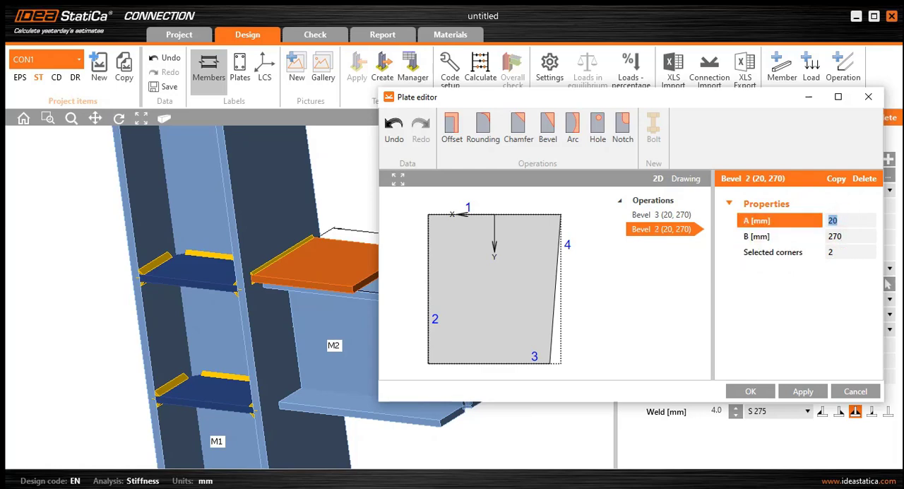
type("270")
left_click(851, 236)
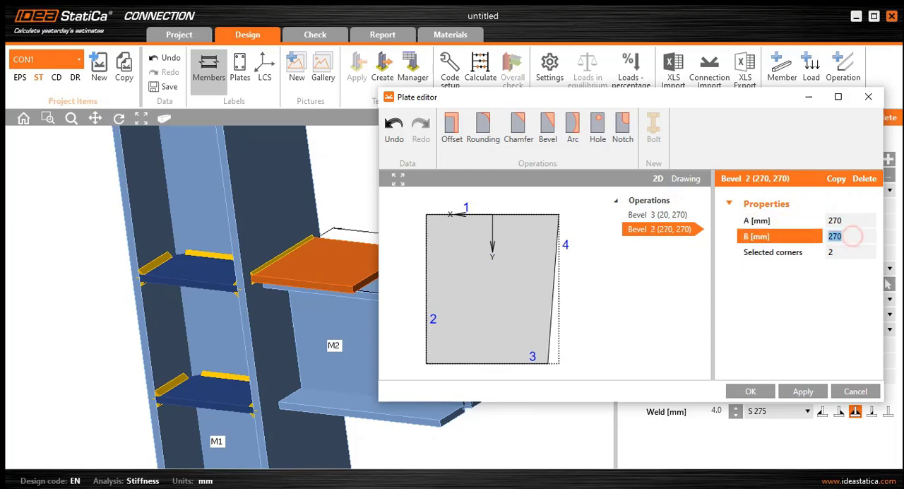
type("20")
left_click(845, 251)
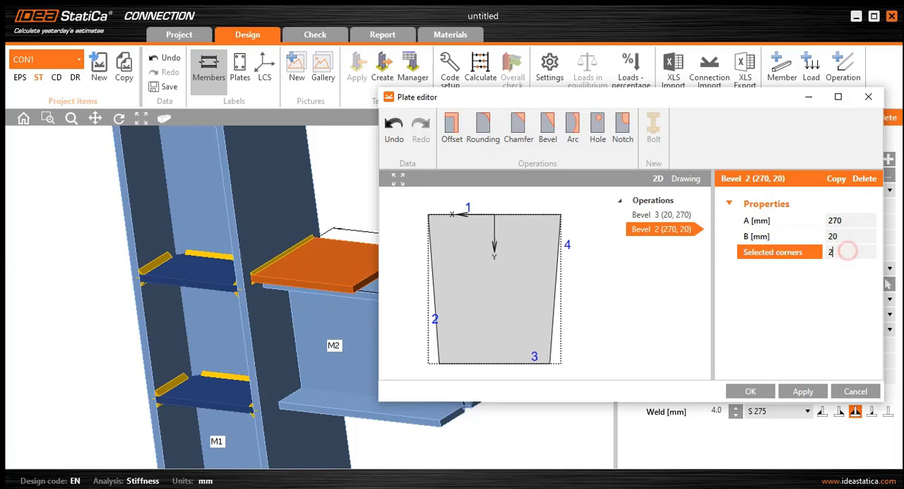
left_click_drag(494, 101, 526, 107)
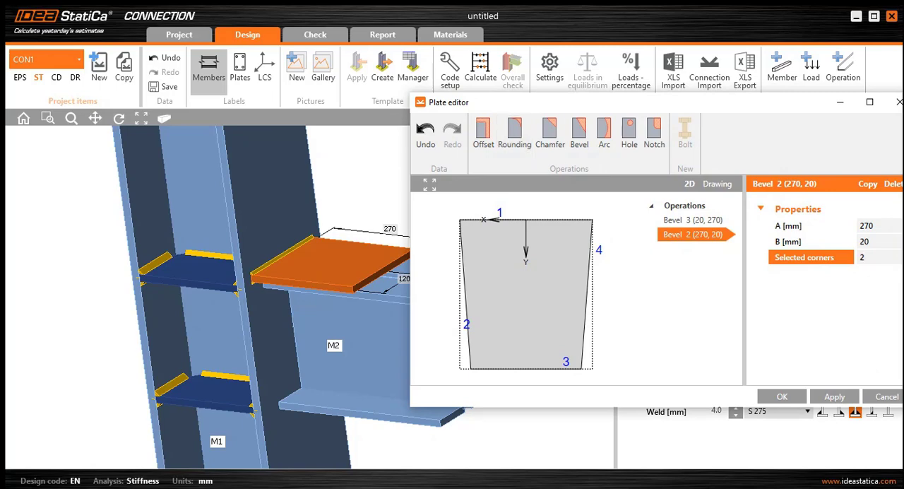
left_click(782, 396)
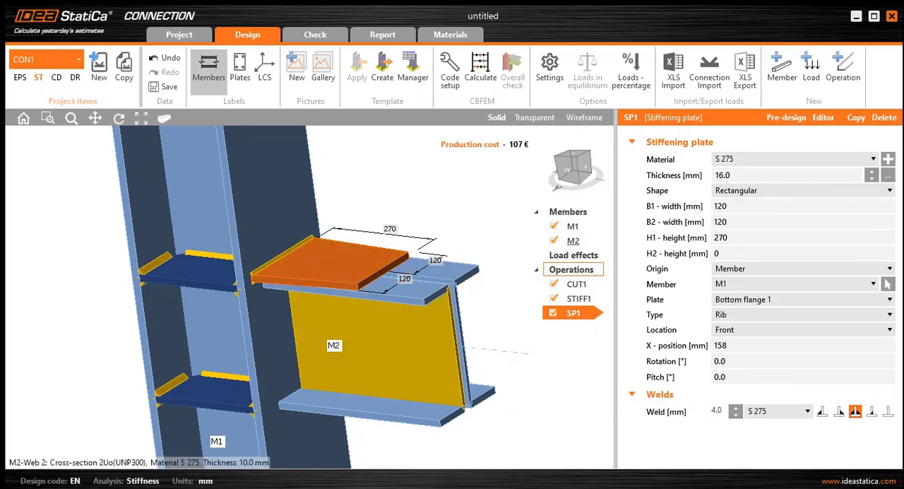
- Inspect the tapered plate and the beam's underside, and duplicate the SP1 stiffening plate operation
middle_click_drag(452, 269, 418, 296, "ctrl")
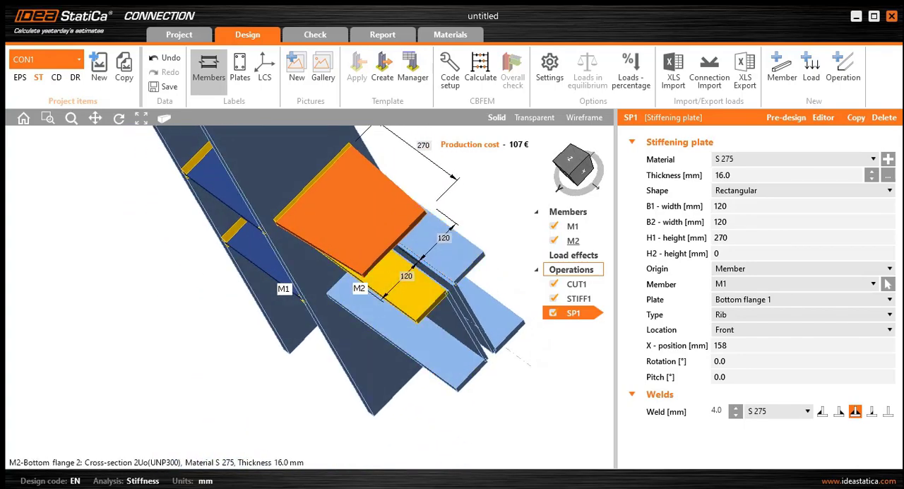
scroll(382, 244, "up", 3)
middle_click_drag(415, 291, 397, 272, "ctrl")
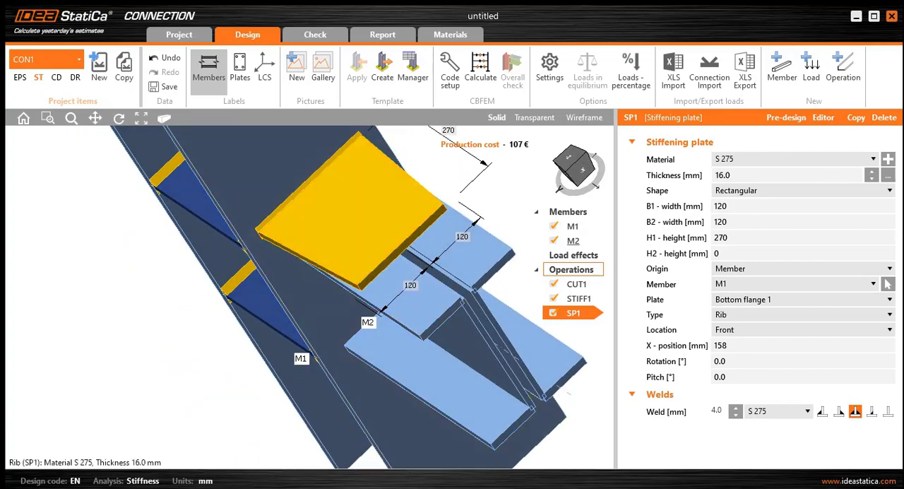
scroll(425, 277, "down", 3)
middle_click_drag(432, 261, 426, 271)
middle_click_drag(424, 364, 433, 272, "ctrl")
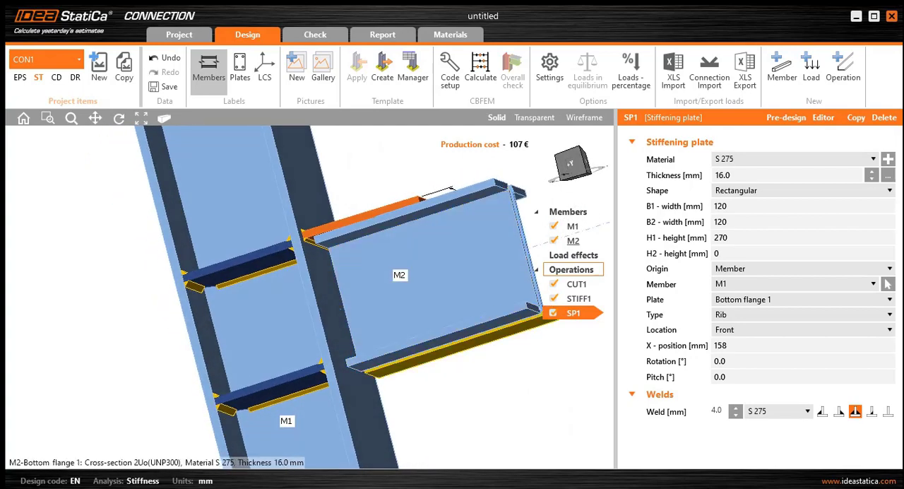
right_click(573, 313)
left_click(590, 325)
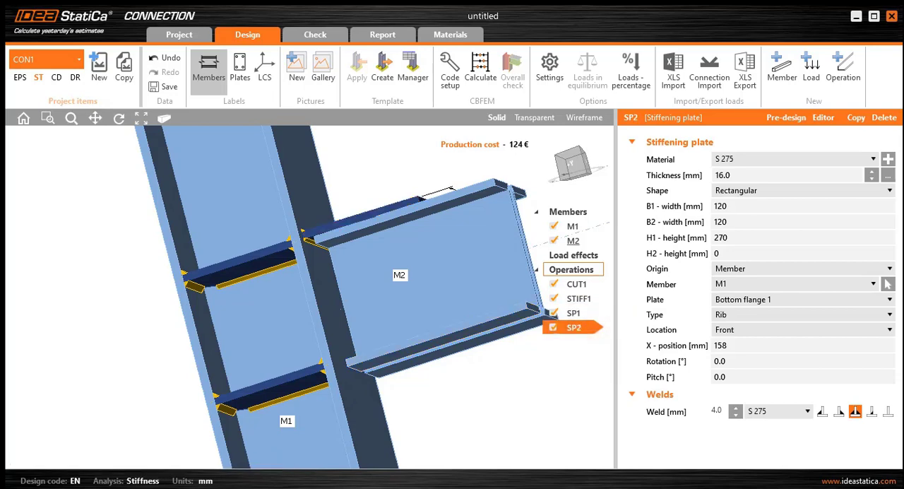
- Set the weld size of stiffening plate SP1 to 0 mm
left_click(574, 313)
left_click(719, 410)
double_click(718, 411)
type("0")
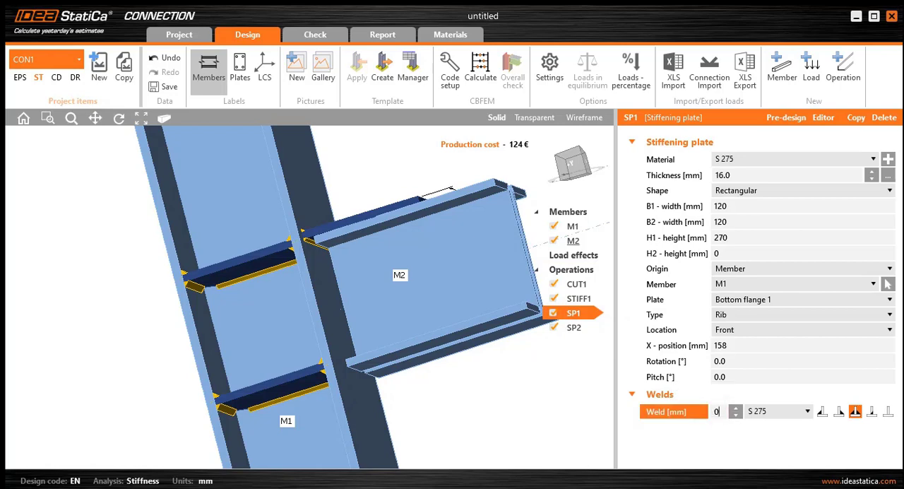
key("shift+Tab")
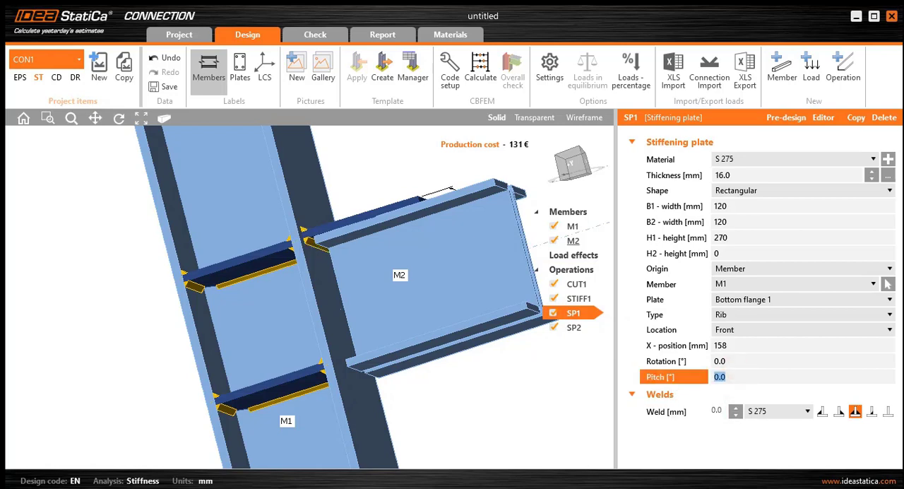
- Set the weld size of the copied stiffening plate SP2 to 0 mm
left_click(573, 327)
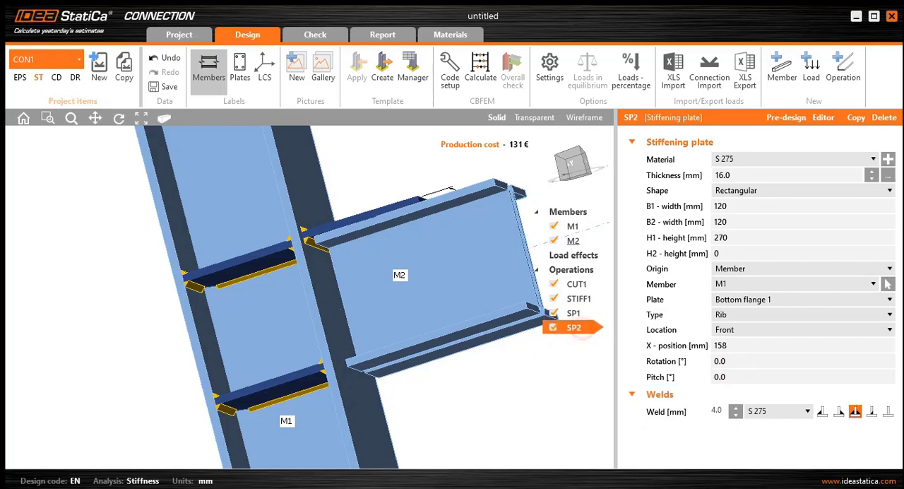
double_click(717, 411)
type("0")
left_click(745, 374)
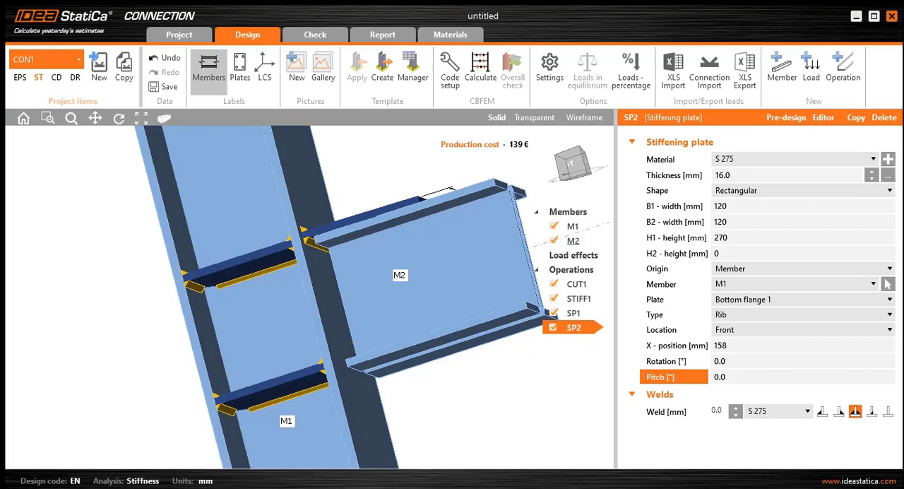
left_click(754, 299)
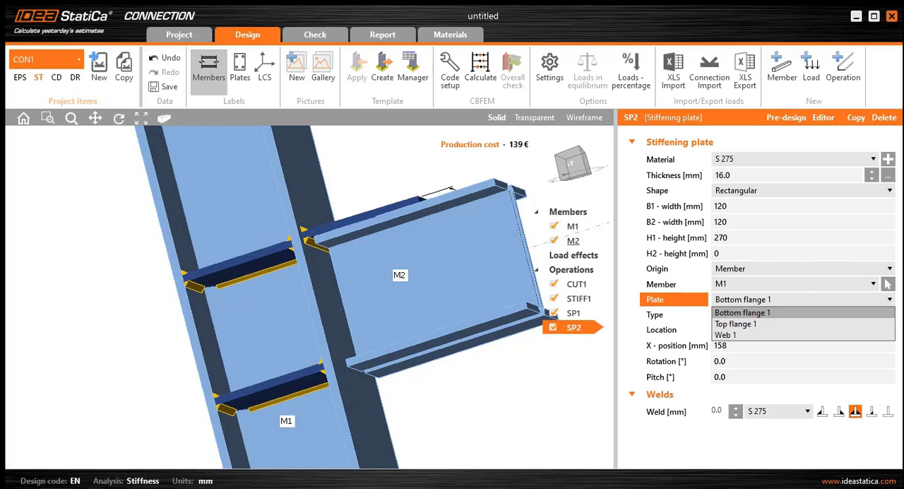
left_click(755, 303)
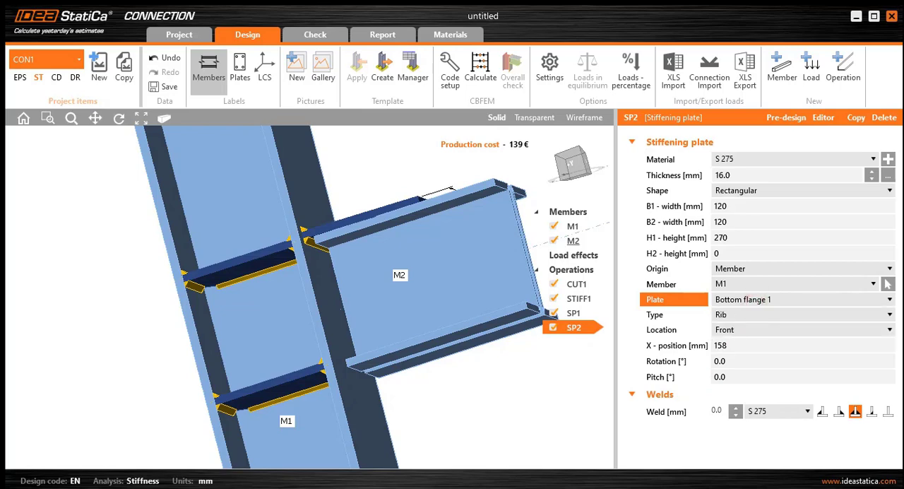
left_click(754, 303)
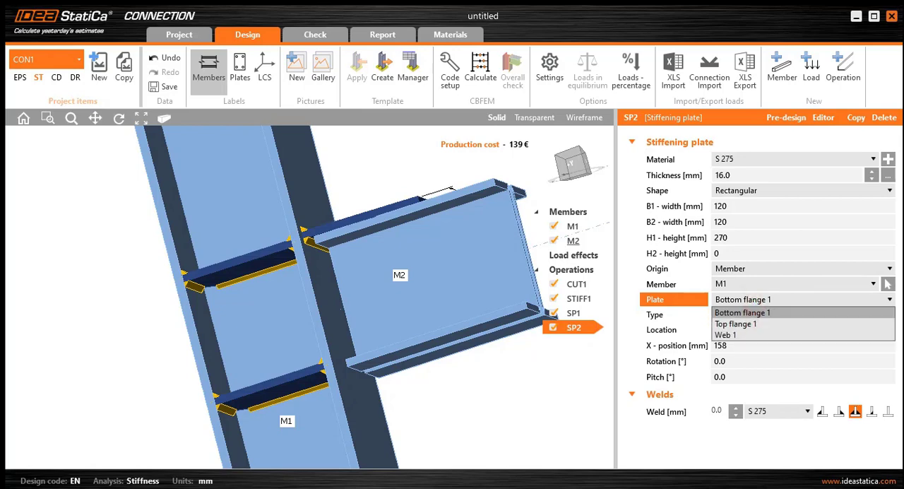
left_click(755, 303)
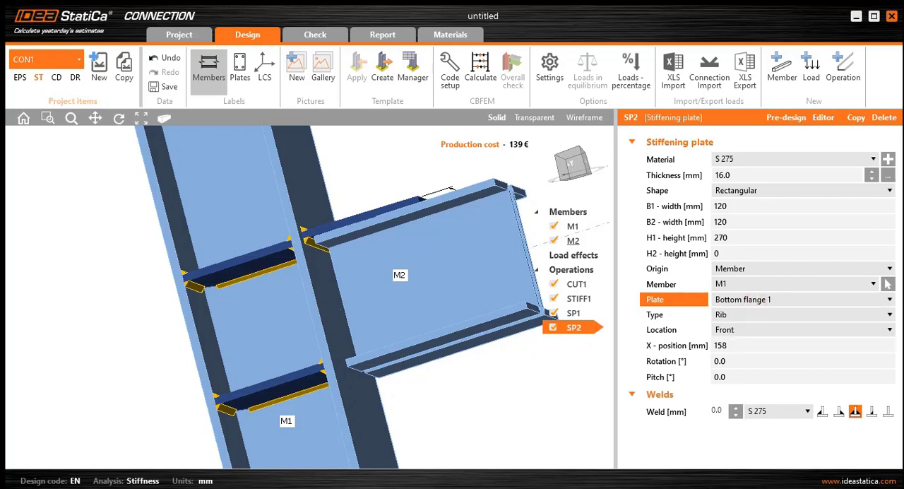
- Set the X-position of stiffening plate SP2 to -158 mm so it sits at the beam's lower flange
left_click(754, 346)
left_click(716, 346)
type("-")
left_click(746, 254)
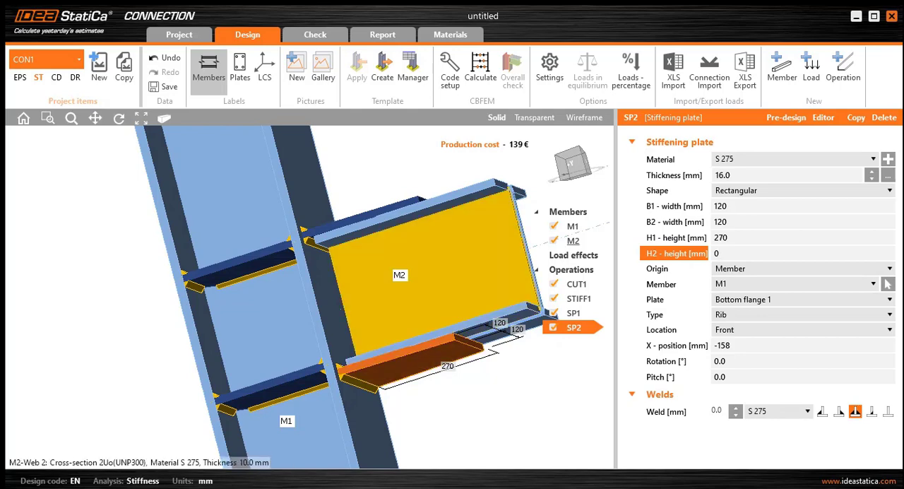
- Add a bolt grid operation to the connection using M20 8.8 bolts
left_click(570, 163)
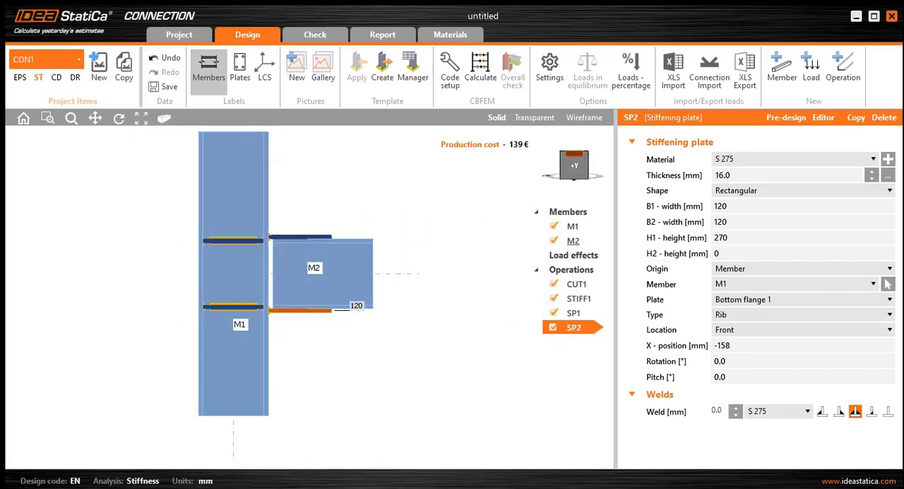
left_click(574, 152)
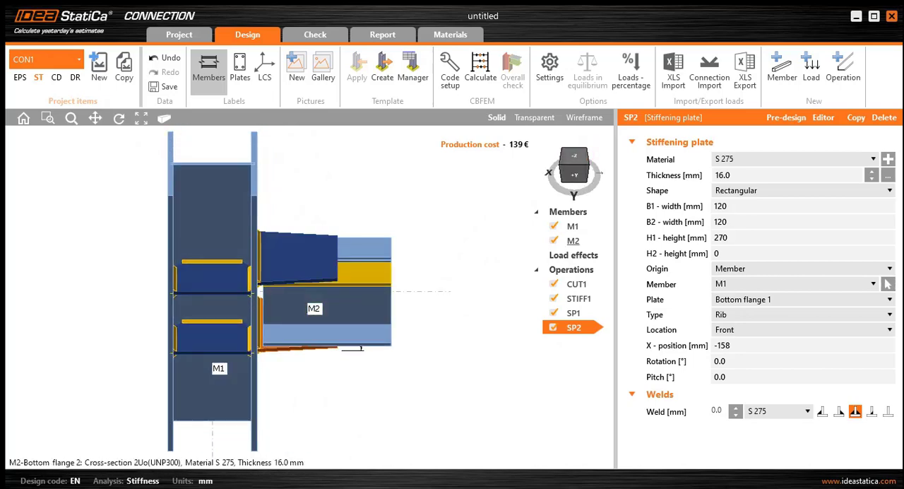
left_click(588, 166)
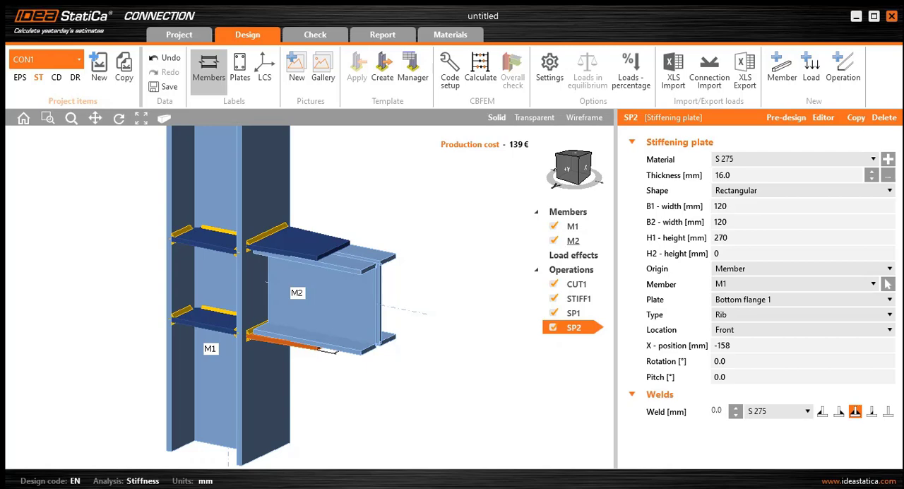
right_click(585, 274)
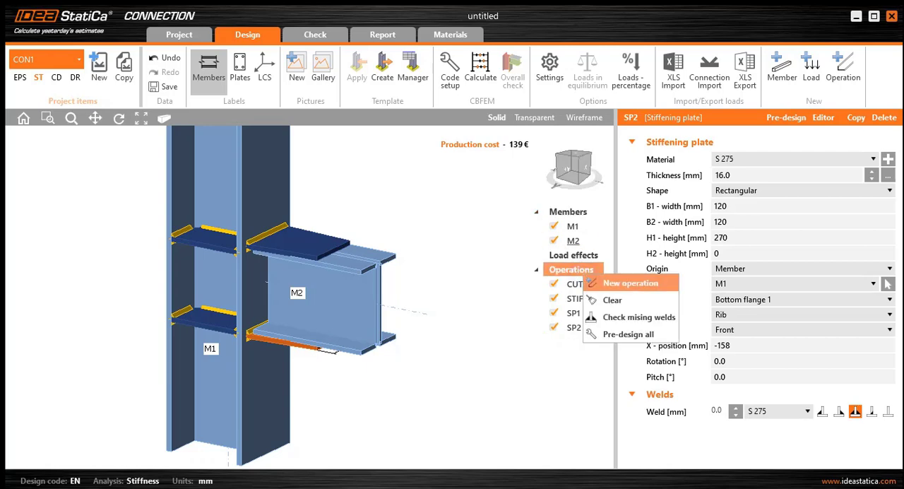
left_click(622, 283)
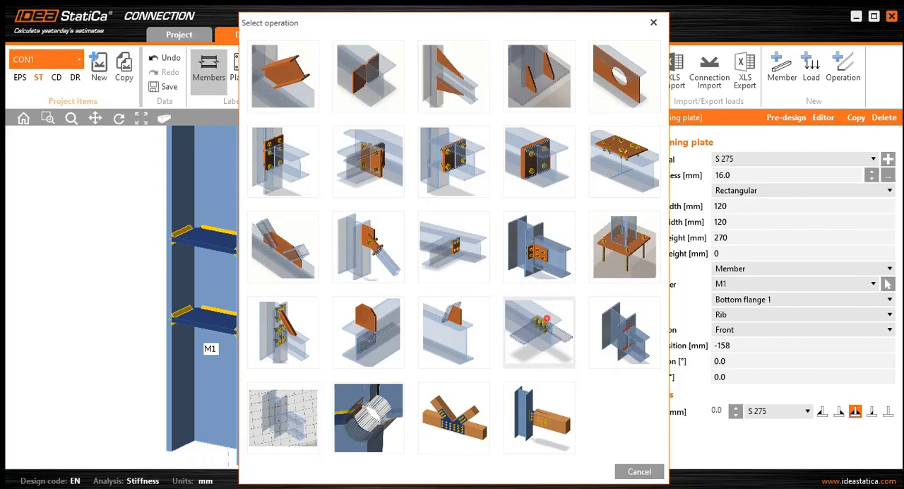
left_click(546, 319)
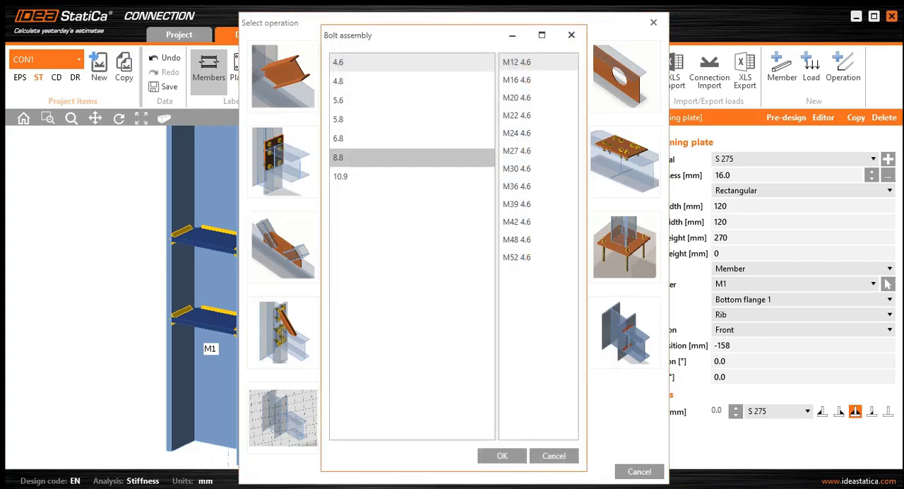
left_click(413, 157)
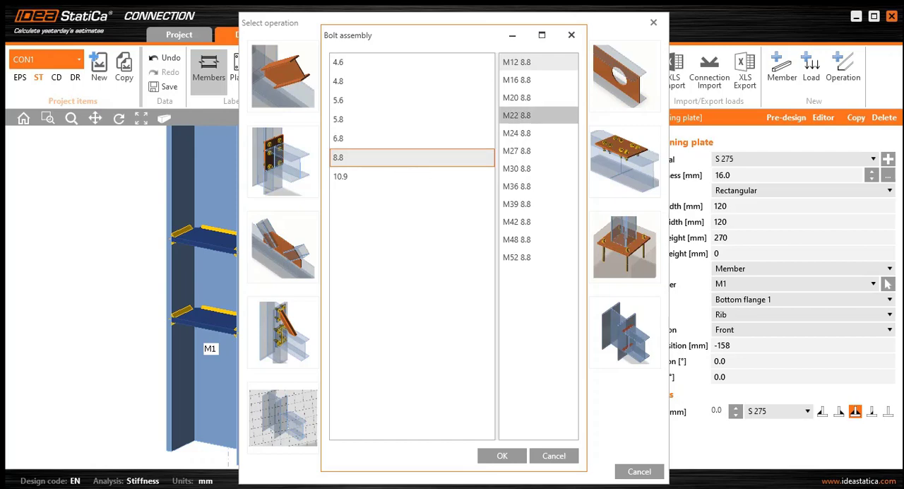
left_click(522, 97)
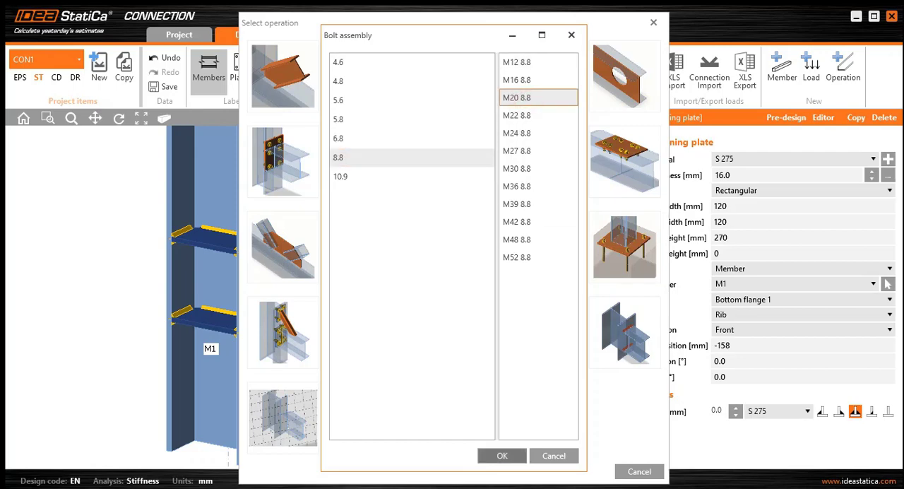
left_click(502, 456)
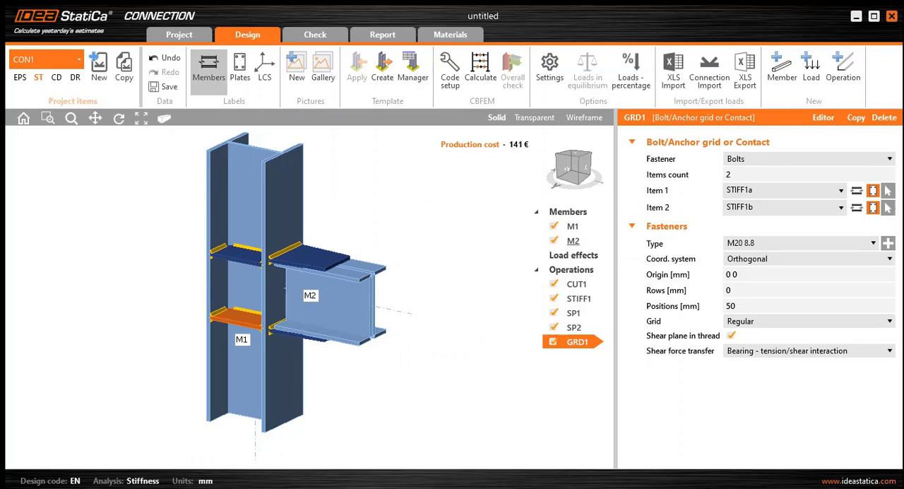
- Set the bolt grid to connect plate SP1 with Top flange 1 of member M2
left_click(817, 190)
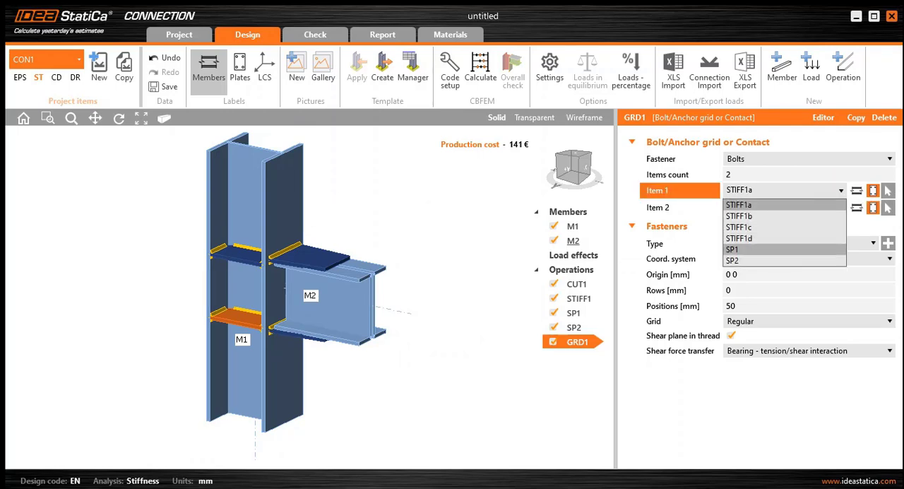
left_click(749, 249)
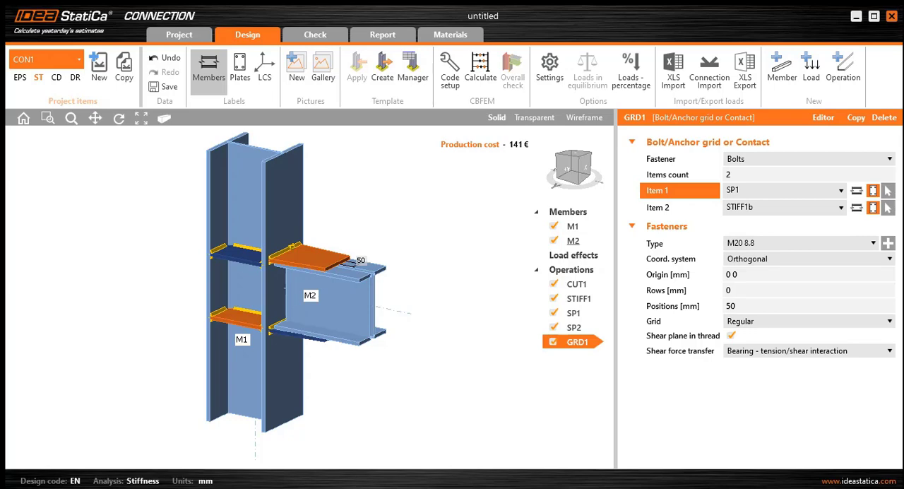
left_click(822, 207)
left_click(822, 206)
left_click(812, 203)
left_click(826, 205)
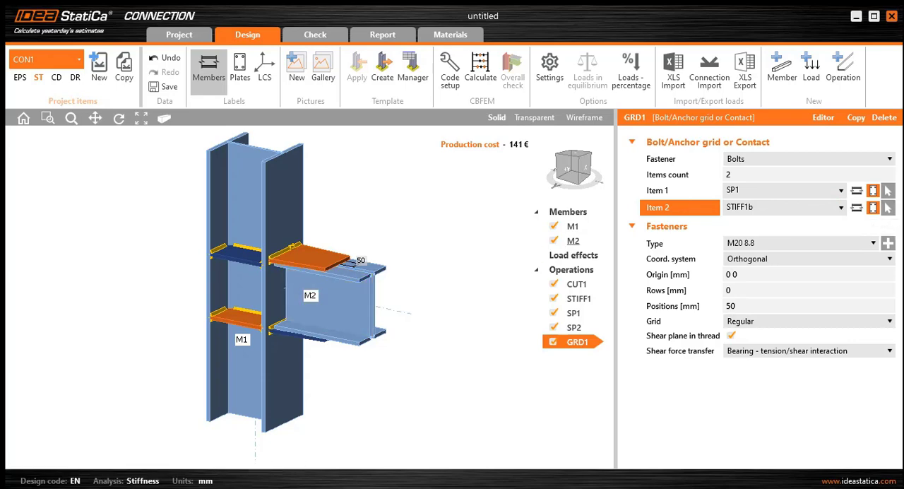
left_click(857, 208)
left_click(816, 207)
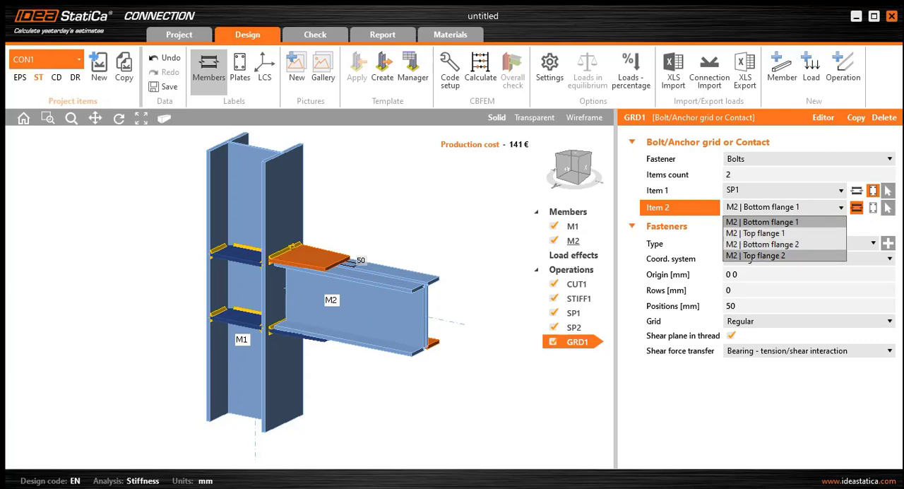
left_click(777, 255)
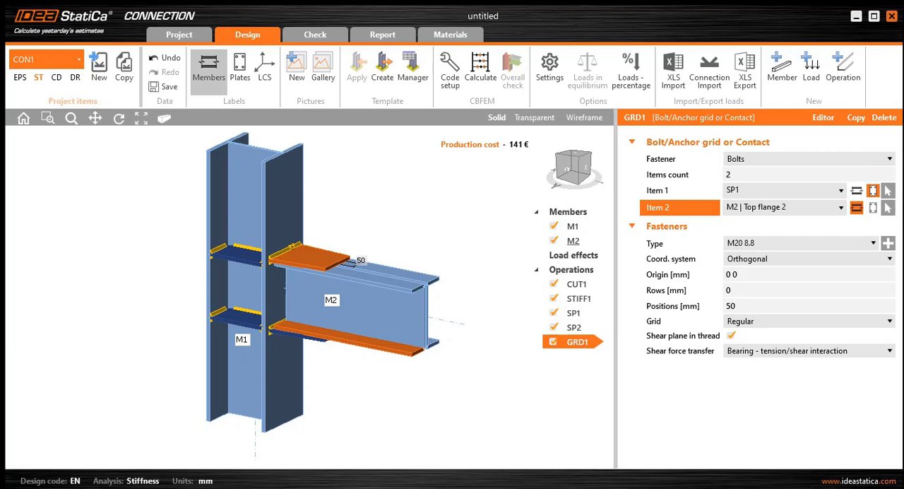
left_click(762, 207)
left_click(759, 244)
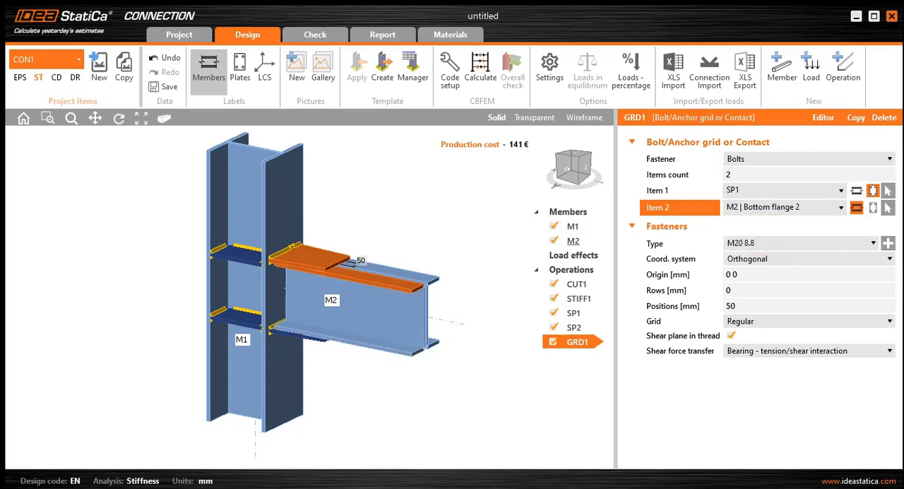
left_click(773, 207)
left_click(770, 232)
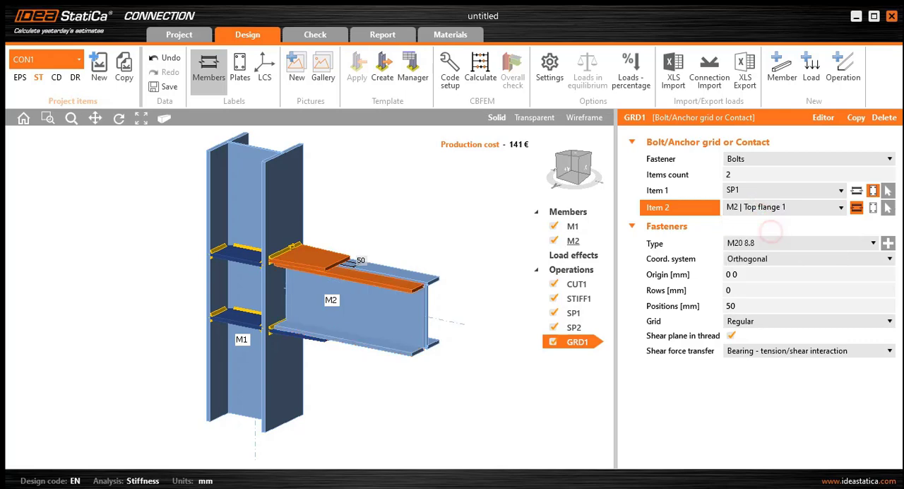
- Set the bolt grid's rows to 55 60*3 mm and its positions to 60 mm
scroll(331, 296, "up", 4)
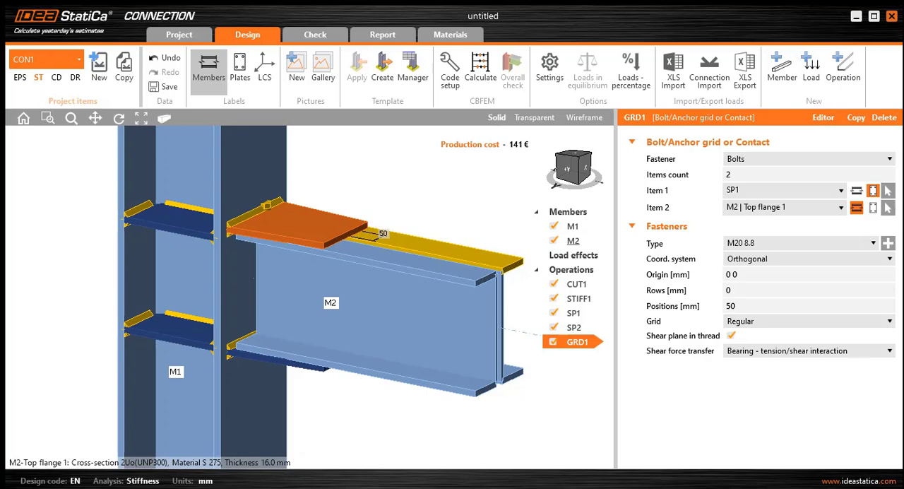
left_click(766, 293)
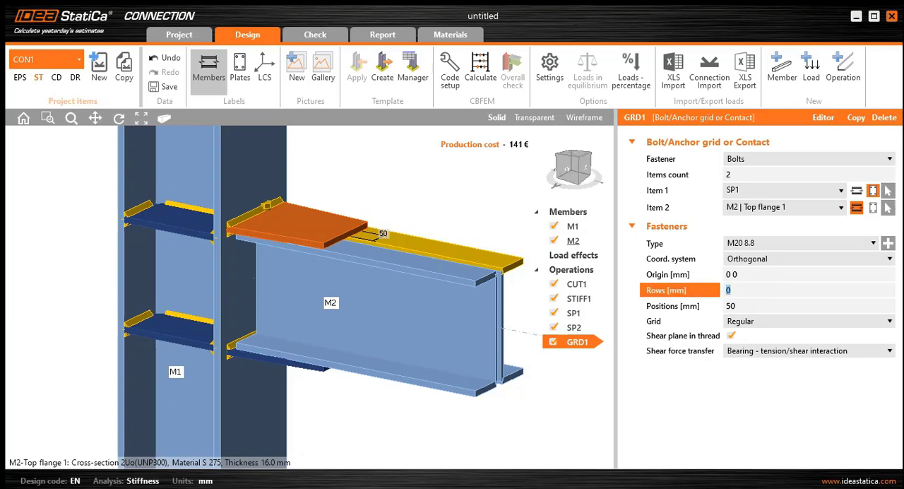
type("55 60*3")
left_click(761, 276)
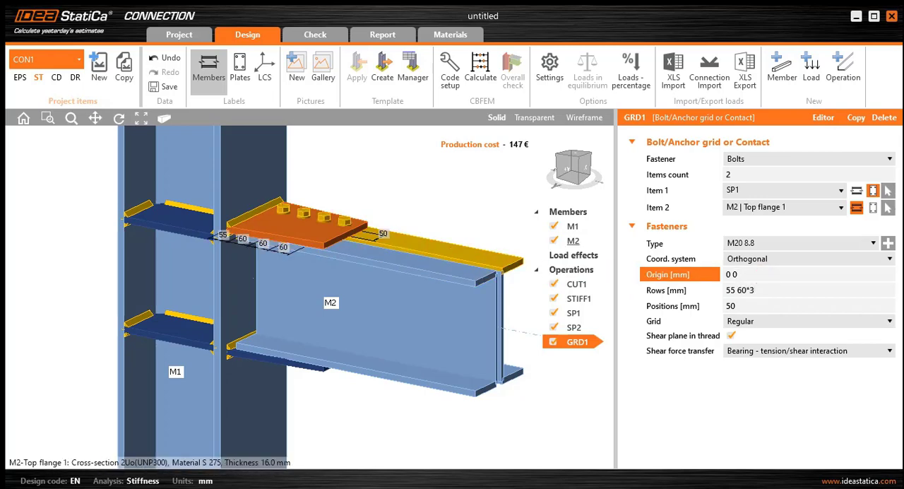
double_click(749, 306)
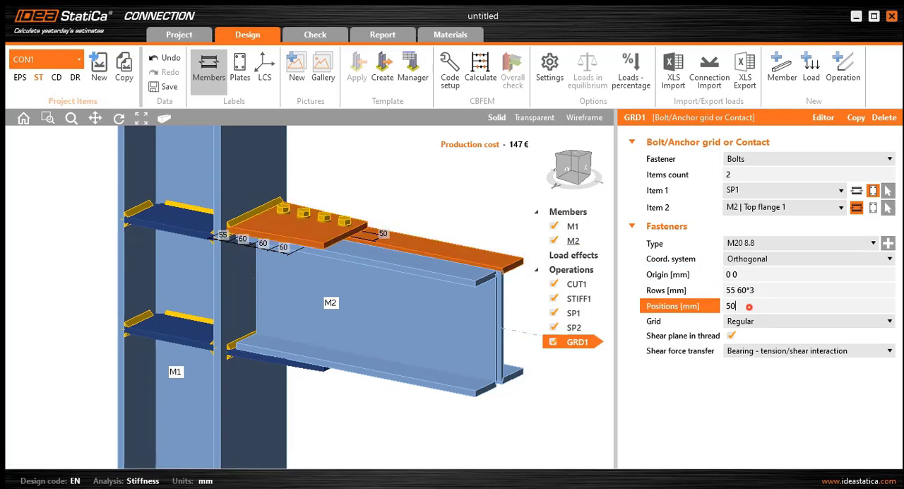
type("60")
left_click(771, 291)
- Duplicate bolt grid operation GRD1
right_click_drag(452, 183, 395, 261)
scroll(422, 180, "up", 3)
right_click_drag(417, 318, 472, 261)
right_click_drag(445, 300, 472, 274)
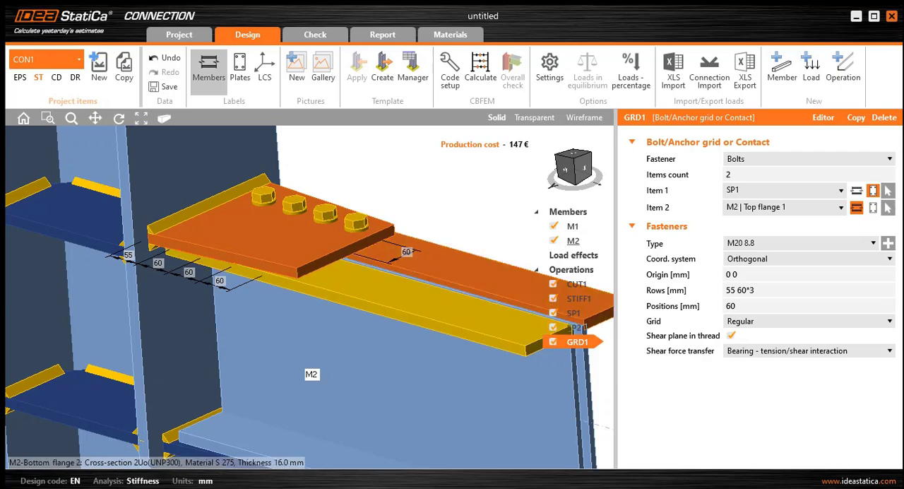
right_click(576, 342)
left_click(601, 351)
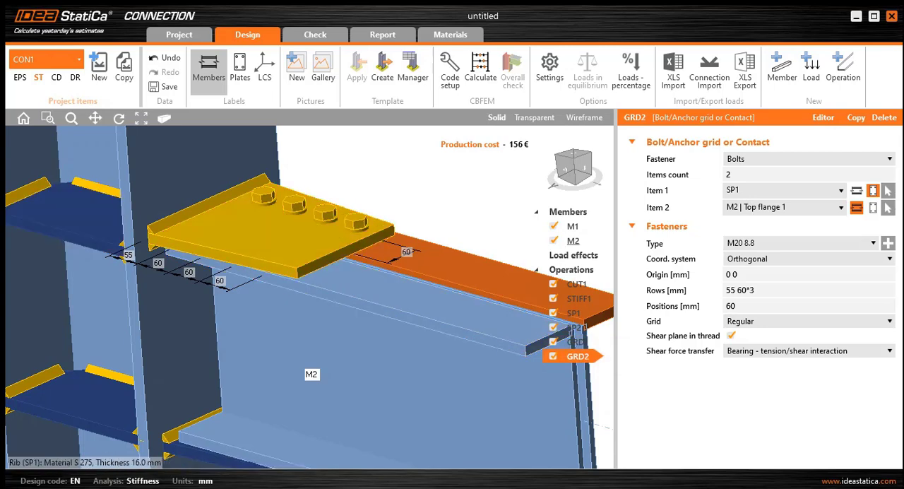
- Set Item 2 of bolt grid GRD2 to Bottom flange 2 of member M2, keeping plate SP1 as Item 1
left_click(777, 207)
left_click(777, 221)
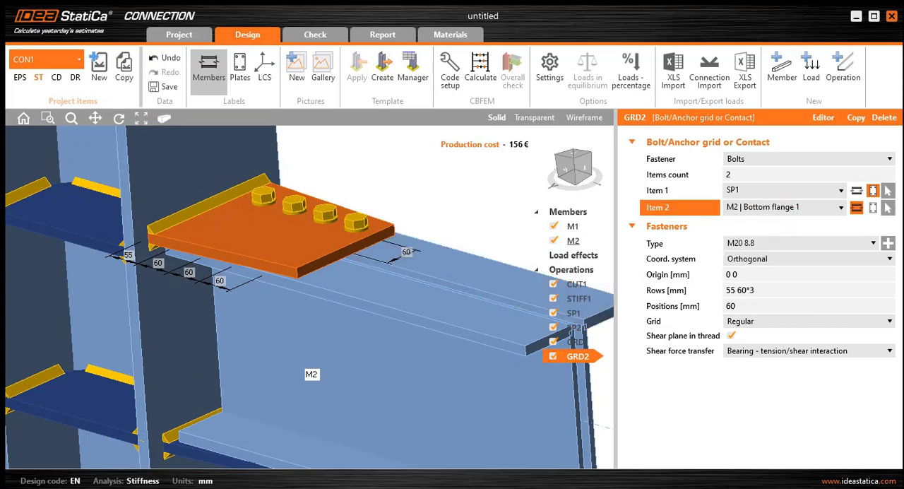
scroll(387, 257, "down", 3)
left_click(770, 190)
left_click(749, 249)
left_click(777, 207)
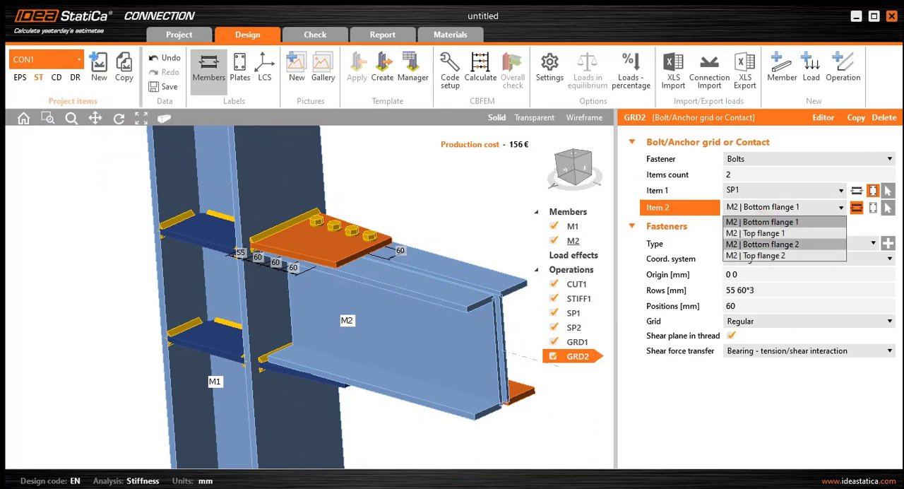
left_click(760, 255)
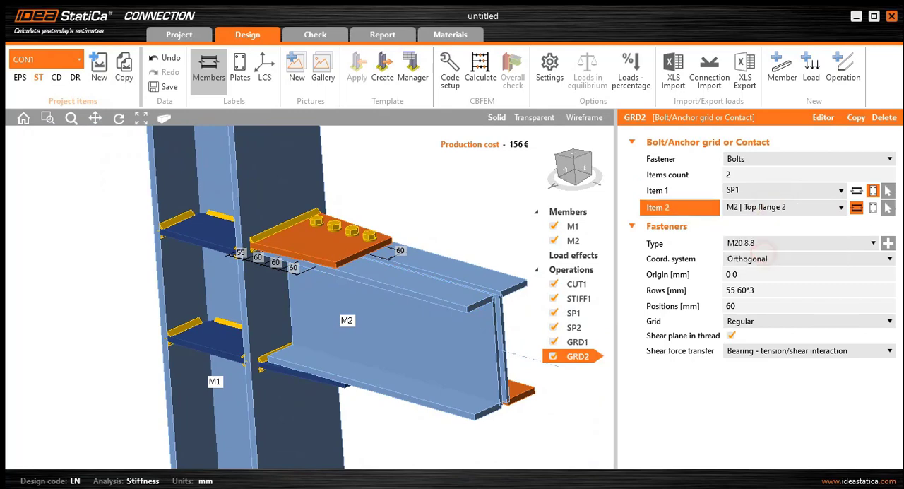
left_click(772, 207)
left_click(755, 233)
left_click(772, 207)
left_click(763, 244)
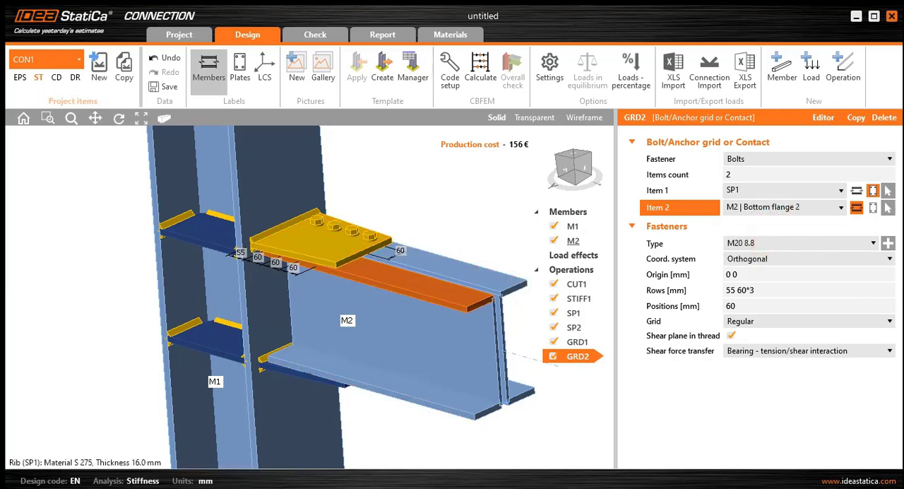
- Set the positions of bolt grid GRD2 to -60 mm so its bolts sit on the plate's opposite half
left_click(773, 290)
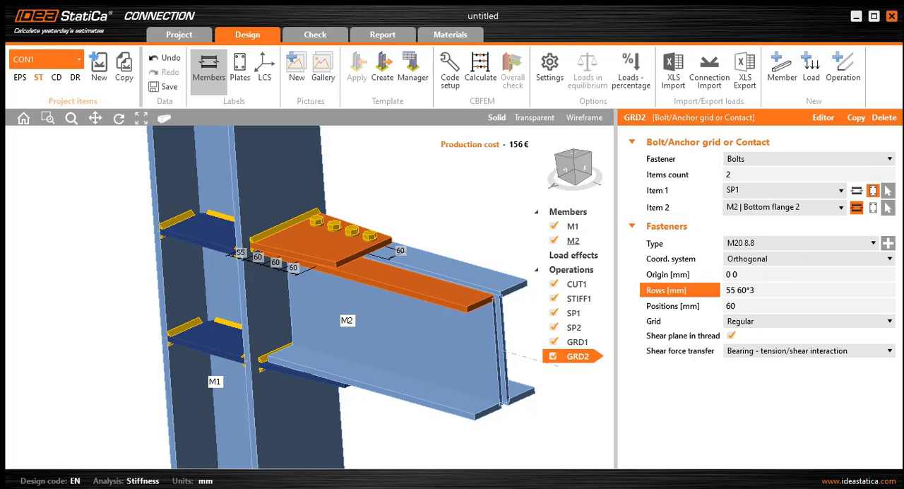
left_click(751, 305)
left_click(728, 308)
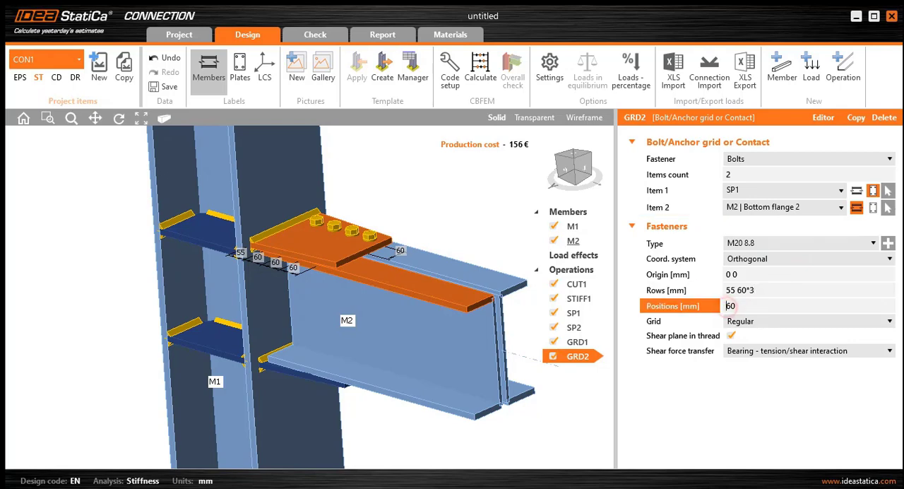
type("-")
left_click(760, 292)
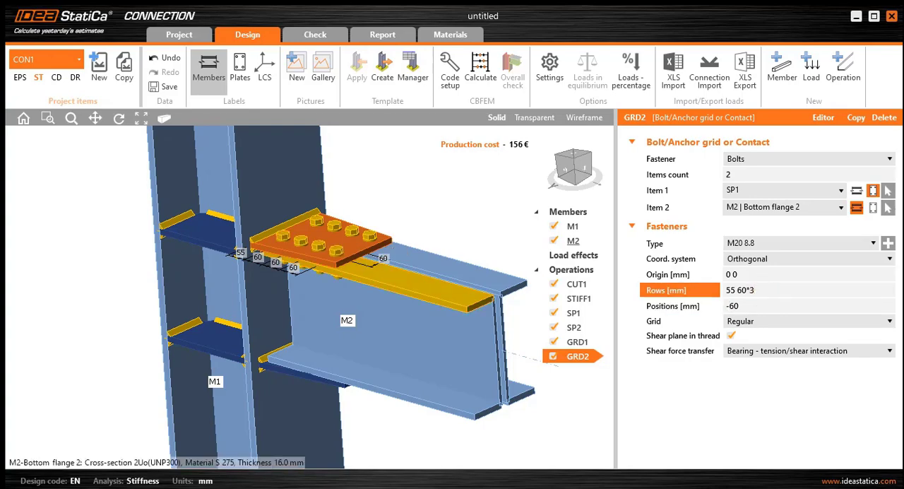
- Inspect the bolts through plate SP1 from above and the unbolted plate SP2 from below the beam
right_click_drag(452, 297, 416, 329)
right_click_drag(431, 286, 480, 257)
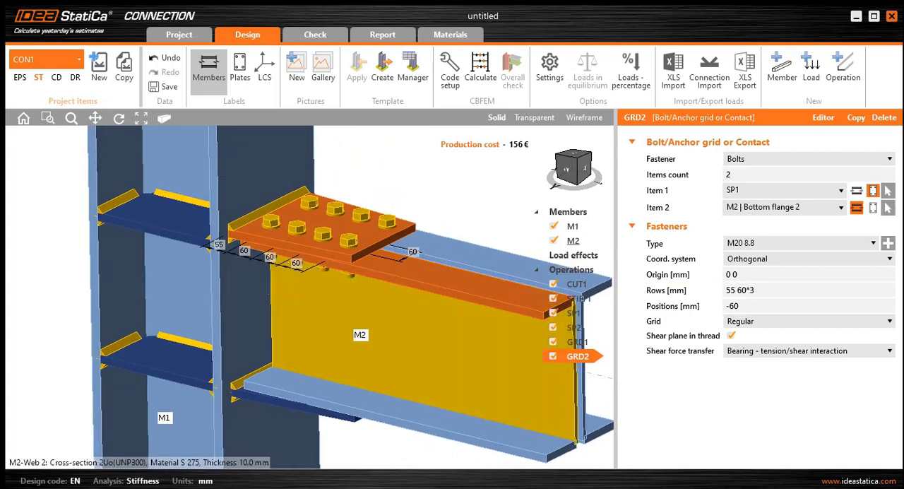
scroll(413, 295, "down", 5)
middle_click_drag(412, 294, 332, 288)
scroll(321, 338, "up", 3)
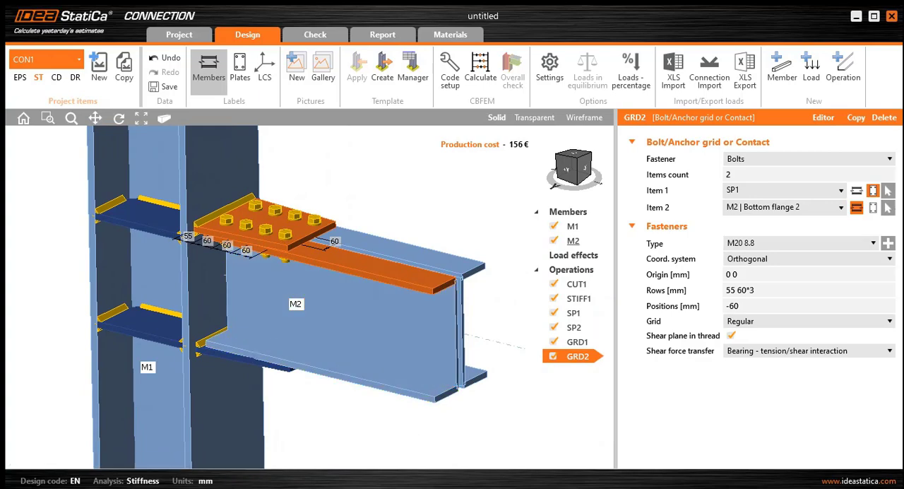
scroll(315, 291, "up", 3)
scroll(334, 395, "down", 3)
right_click_drag(334, 399, 349, 335)
middle_click_drag(350, 360, 380, 262)
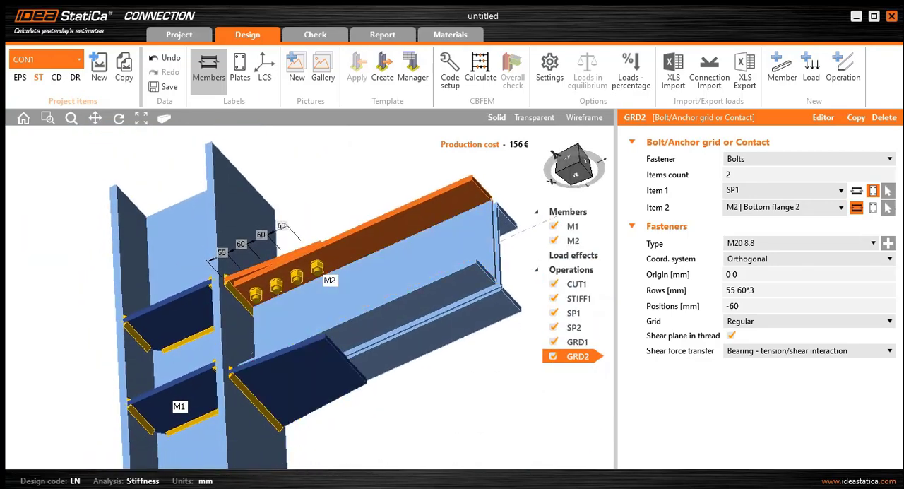
- Duplicate bolt grid GRD2 and set the copy's Item 1 to plate SP2
right_click(573, 353)
left_click(598, 365)
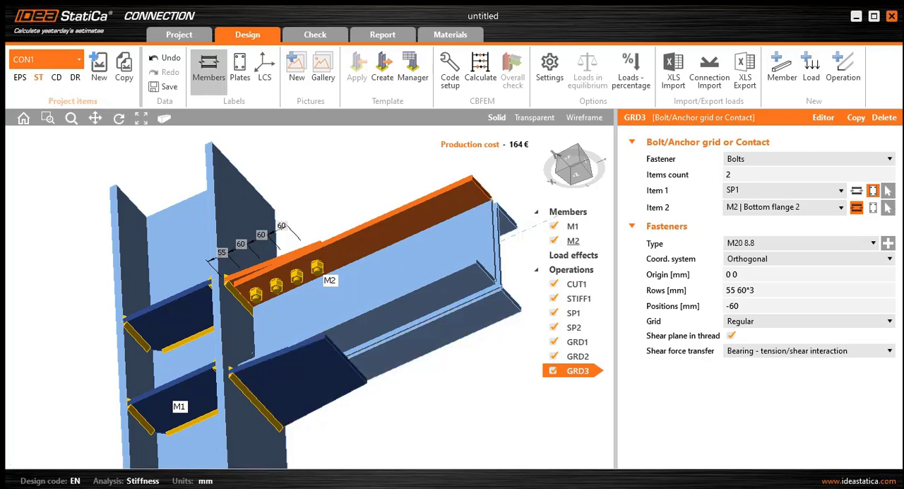
left_click(807, 190)
left_click(732, 260)
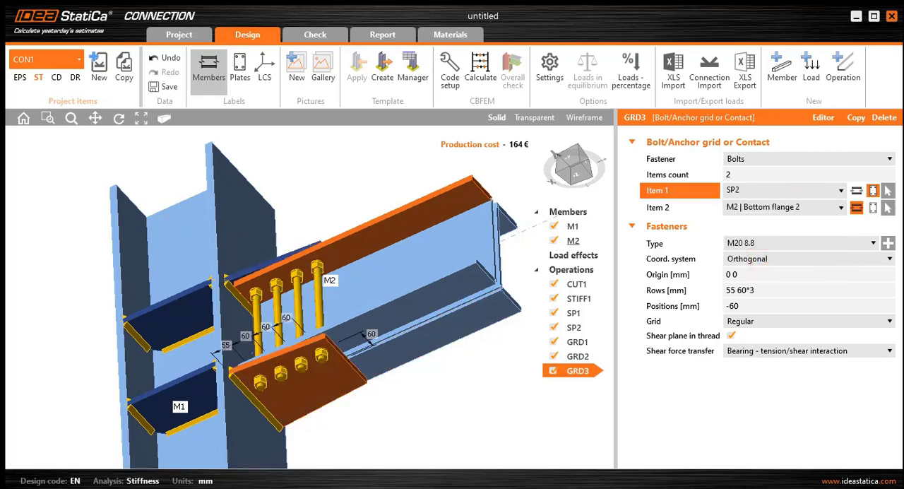
- Set Item 2 of bolt grid GRD3 to Top flange 2 of member M2
left_click(801, 207)
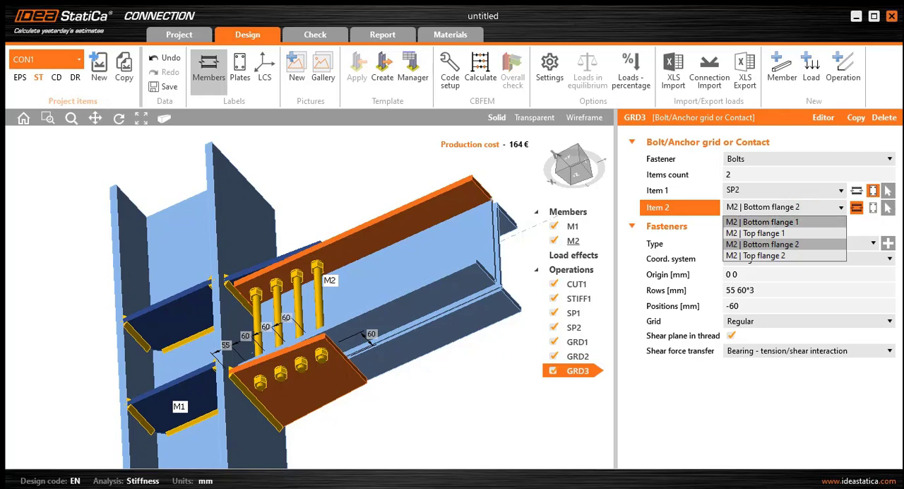
left_click(762, 222)
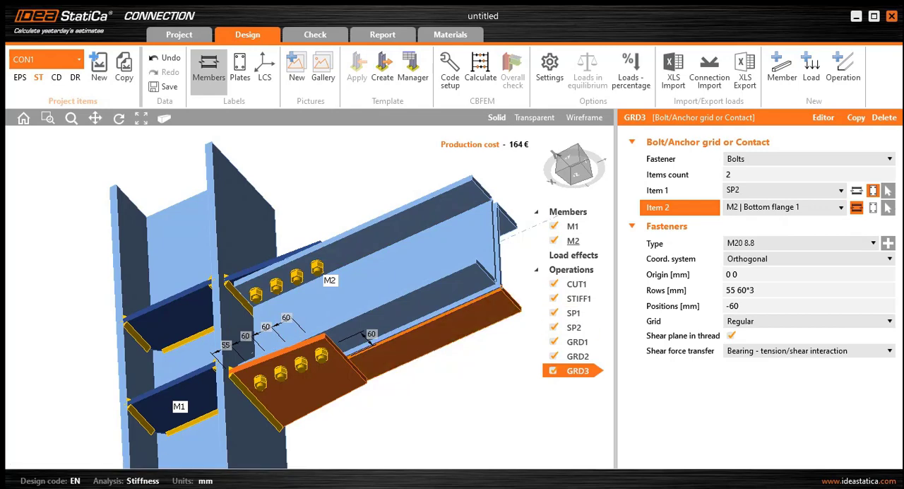
left_click(770, 205)
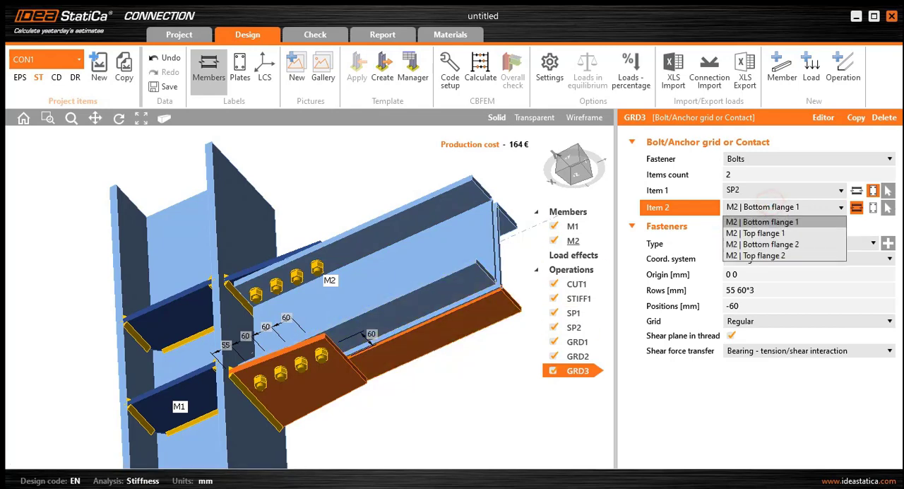
left_click(755, 255)
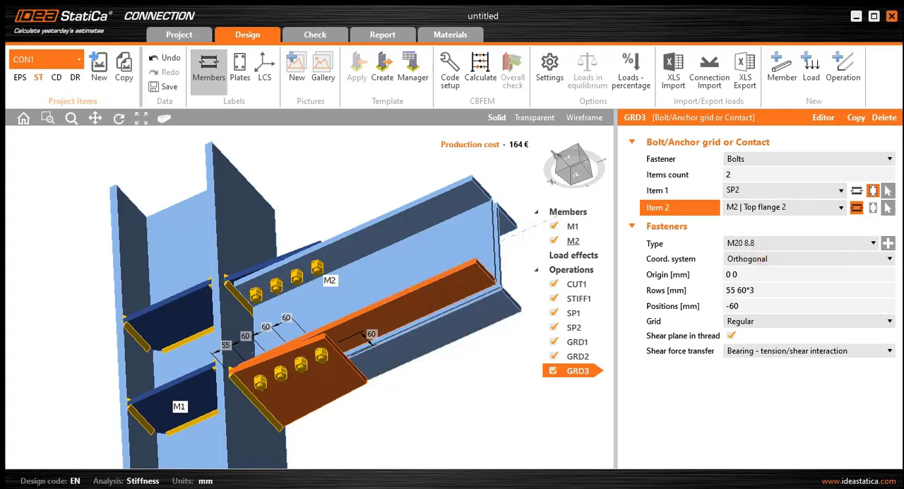
middle_click_drag(395, 303, 417, 403)
scroll(346, 293, "up", 2)
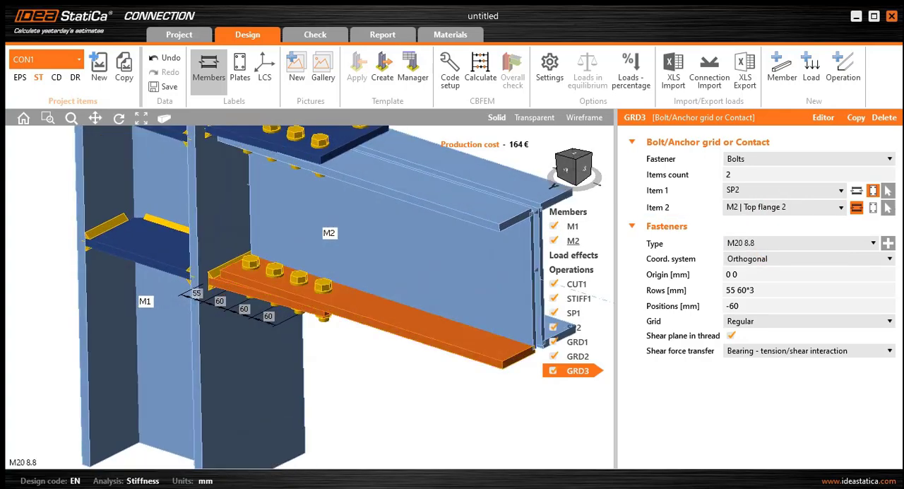
scroll(428, 330, "down", 4)
middle_click_drag(427, 331, 382, 236)
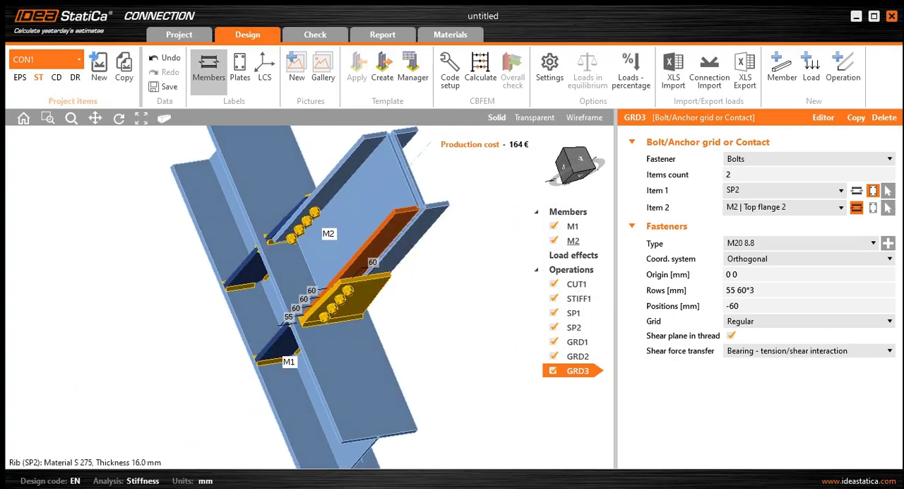
- Duplicate bolt grid GRD3 and set the copy's Item 2 to Bottom flange 1 of member M2
right_click(574, 369)
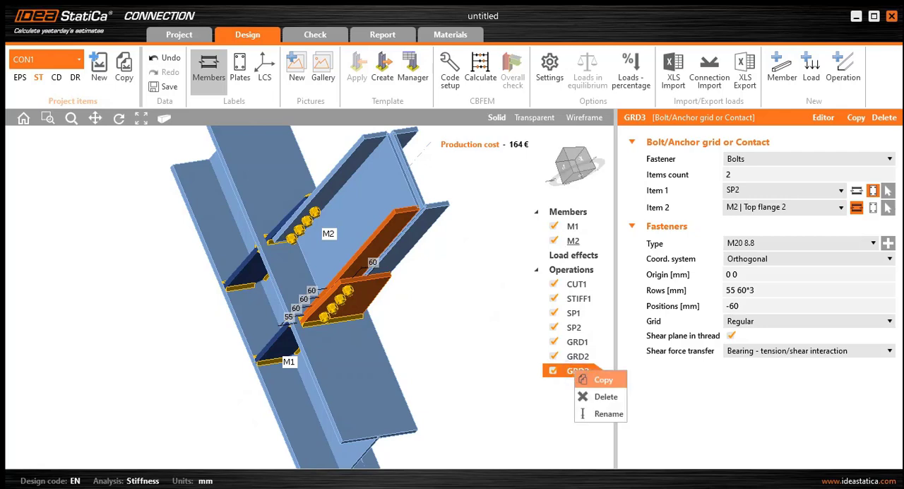
left_click(588, 375)
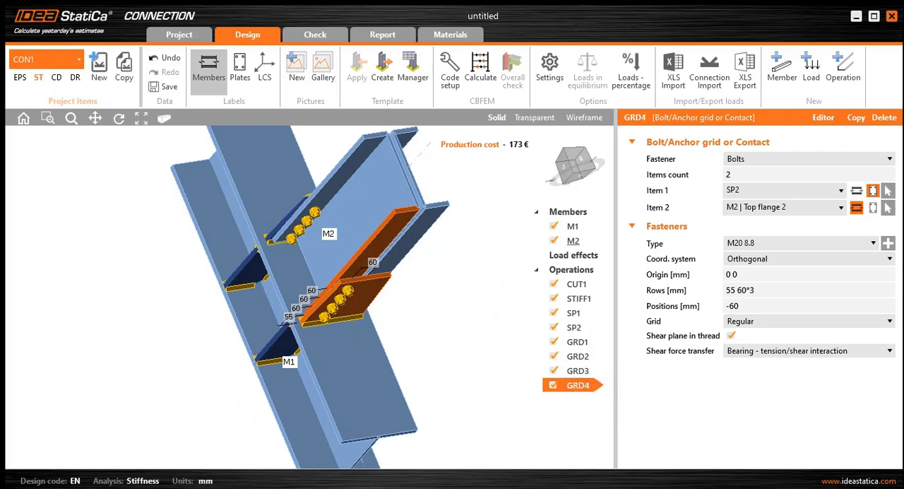
left_click(785, 208)
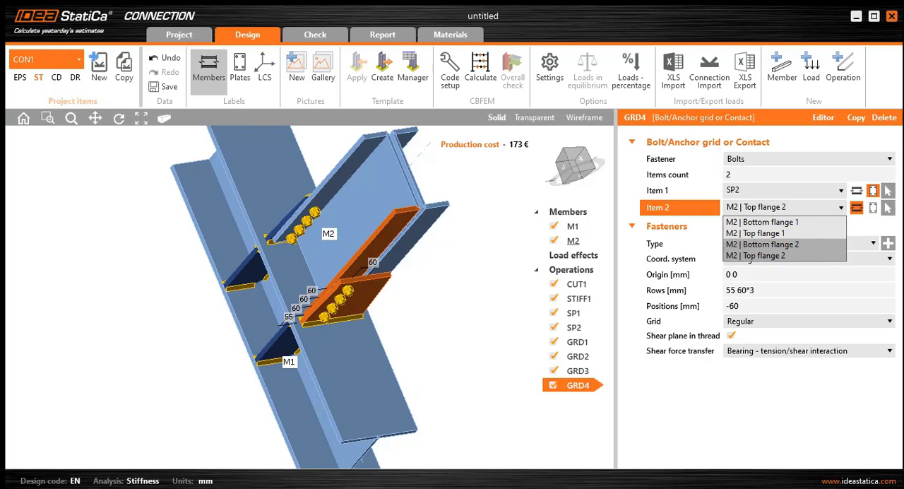
left_click(762, 244)
left_click(785, 208)
left_click(762, 243)
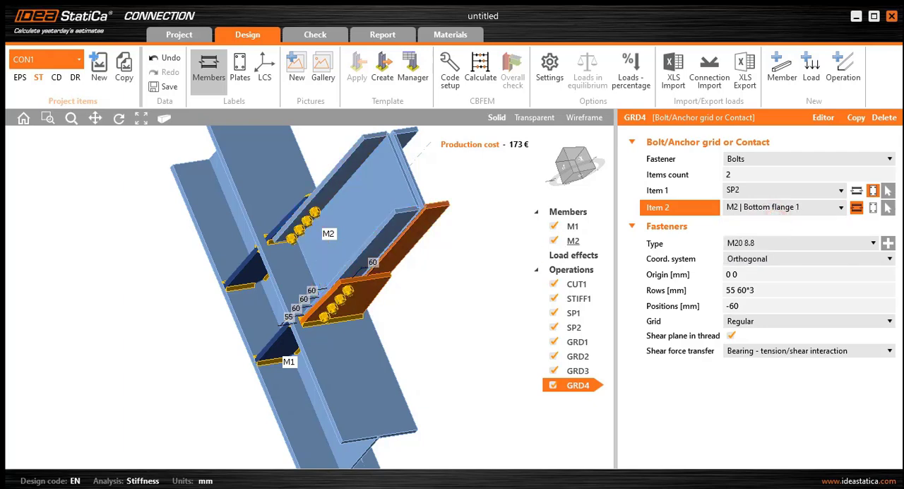
- Set the positions of bolt grid GRD4 to 60 mm so its bolts sit on the opposite half of plate SP2
left_click(732, 306)
left_click(729, 306)
key("BackSpace")
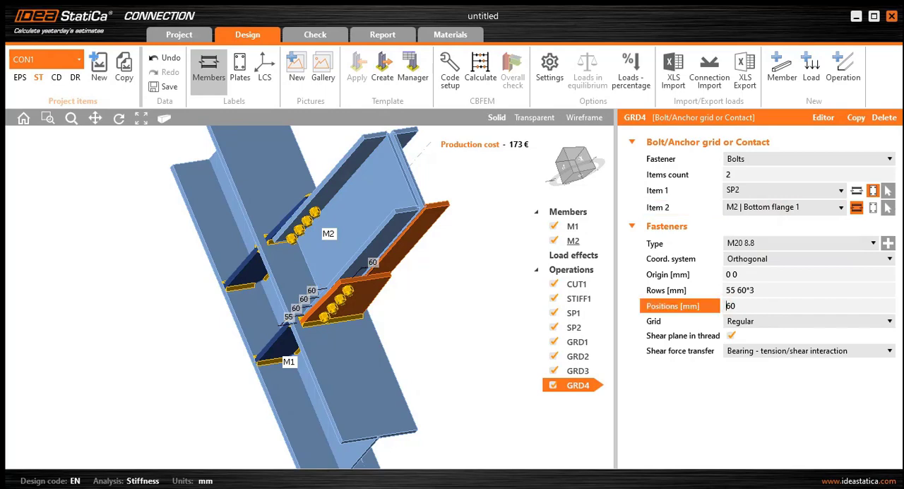
left_click(760, 292)
- Examine the bolts through both flange plates from the beam's end and side
middle_click_drag(318, 283, 385, 314)
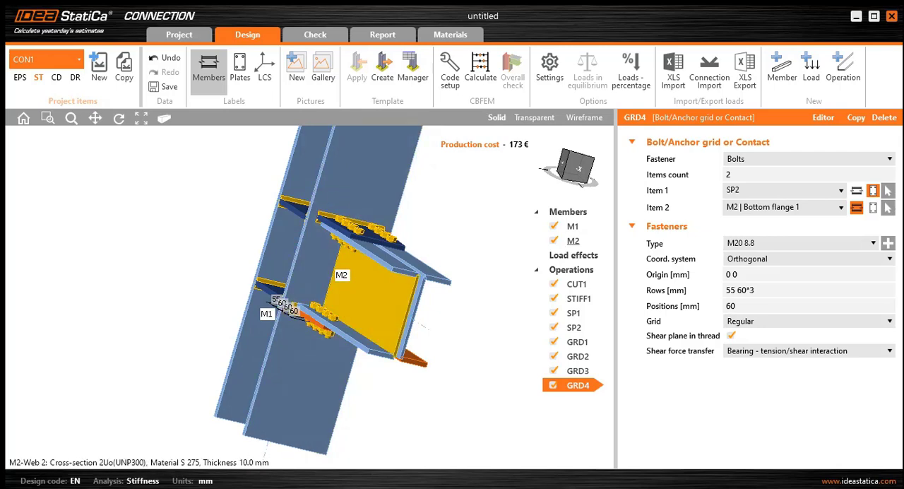
scroll(358, 310, "down", 2)
scroll(358, 310, "up", 2)
scroll(358, 310, "down", 1)
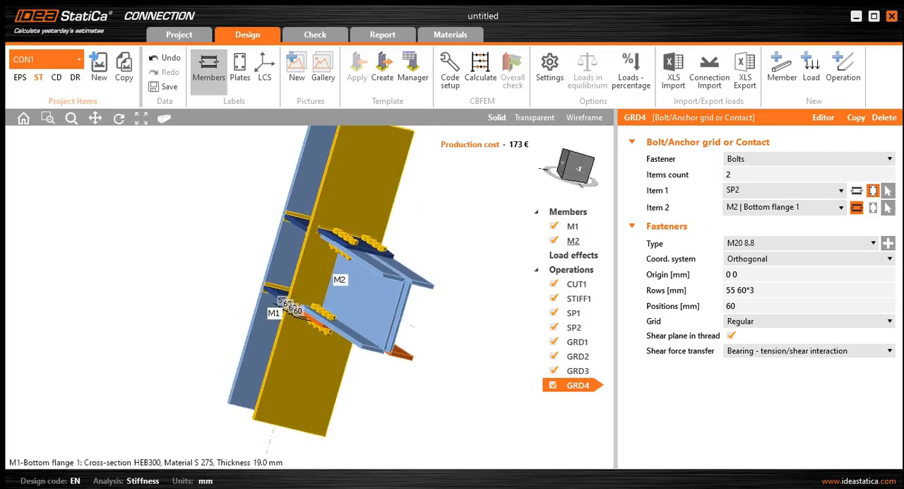
scroll(358, 309, "up", 2)
scroll(358, 309, "up", 1)
middle_click_drag(358, 309, 290, 302)
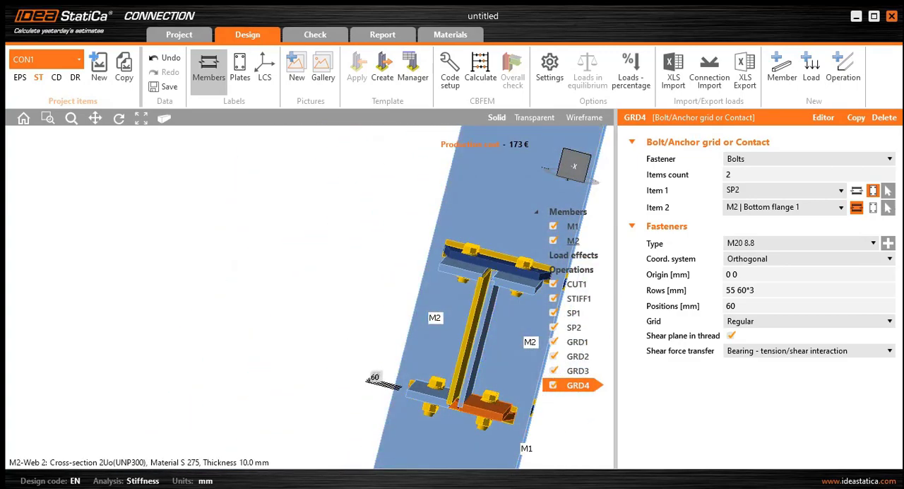
scroll(461, 311, "up", 2)
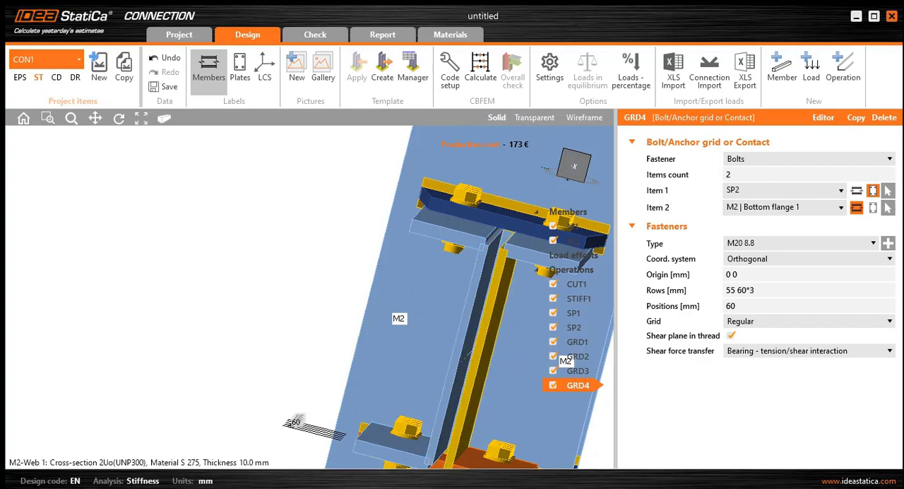
middle_click_drag(395, 332, 466, 338)
scroll(283, 332, "down", 2)
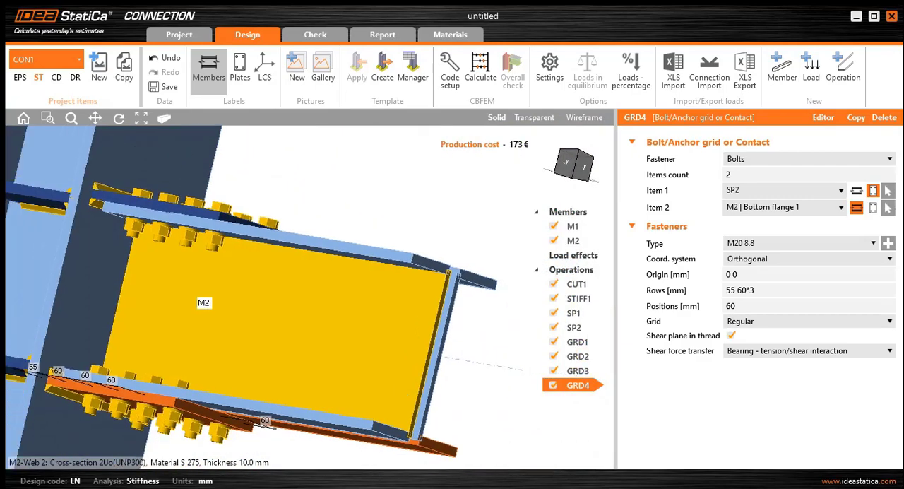
middle_click_drag(283, 332, 473, 346)
scroll(474, 346, "up", 1)
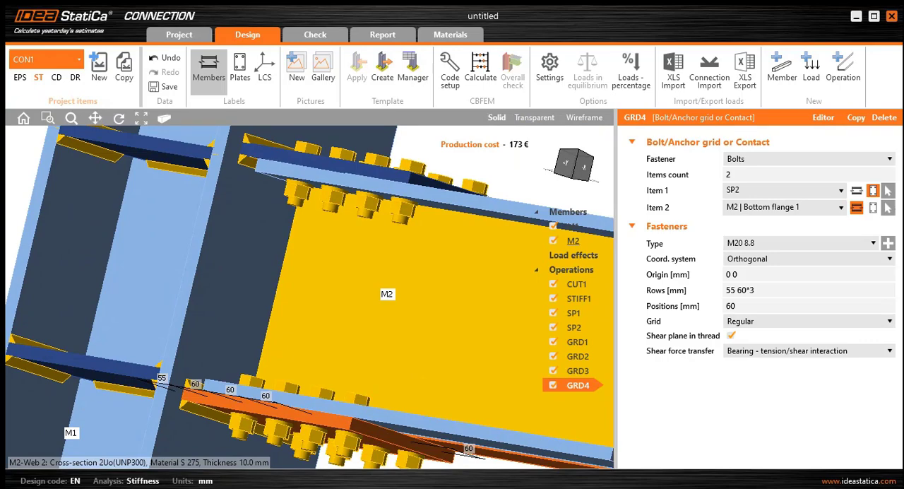
middle_click_drag(466, 339, 417, 350)
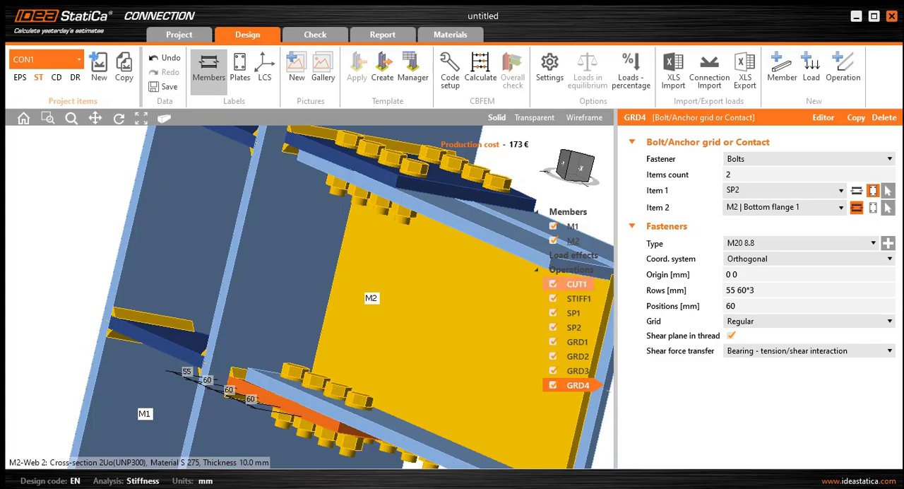
- Add a stiffening plate operation to the connection and view the joint isometrically
left_click(569, 269)
left_click(597, 275)
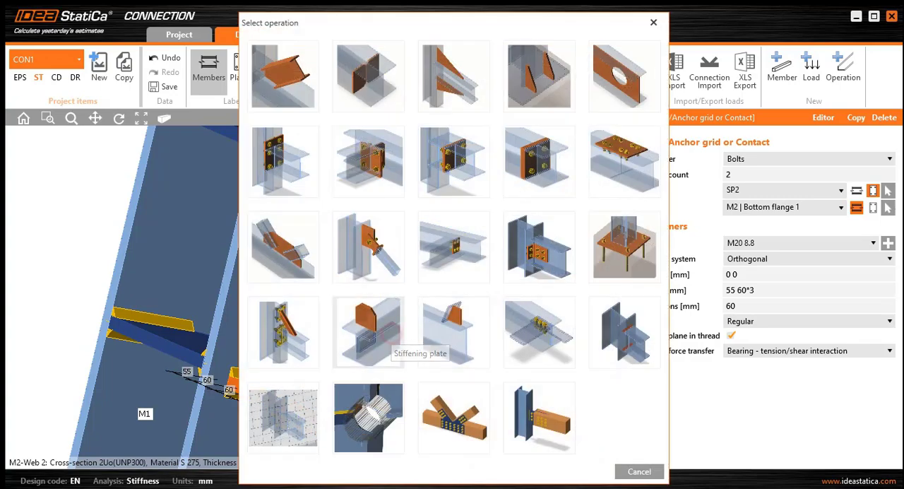
left_click(391, 333)
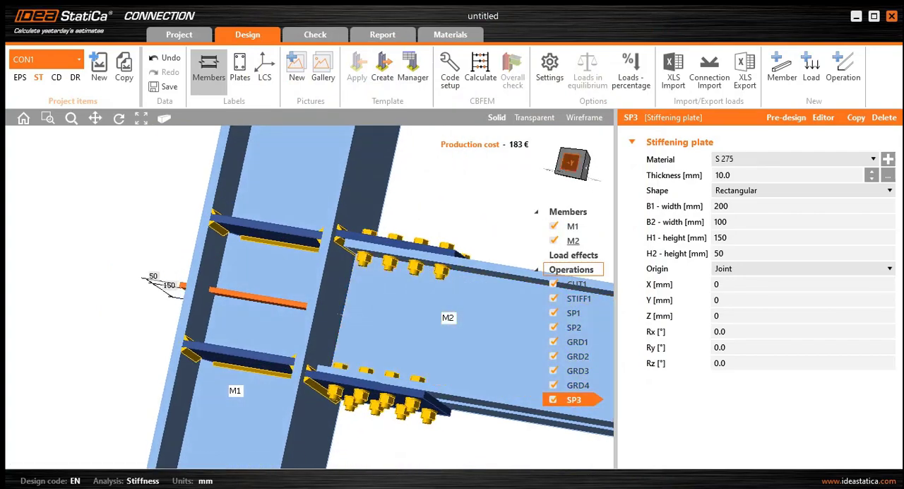
left_click(570, 162)
left_click(587, 154)
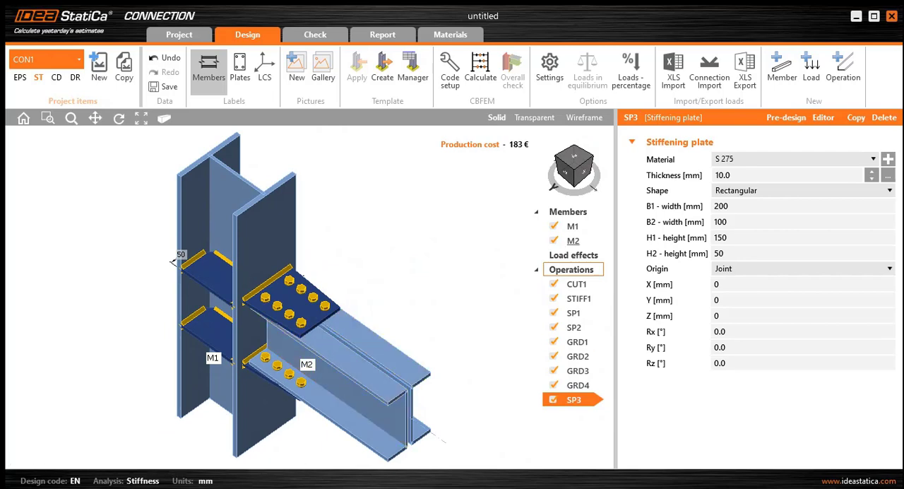
- Set the thickness of stiffening plate SP3 to 15 mm and both its widths B1 and B2 to 120 mm
left_click(753, 174)
double_click(753, 175)
type("15")
key("Tab")
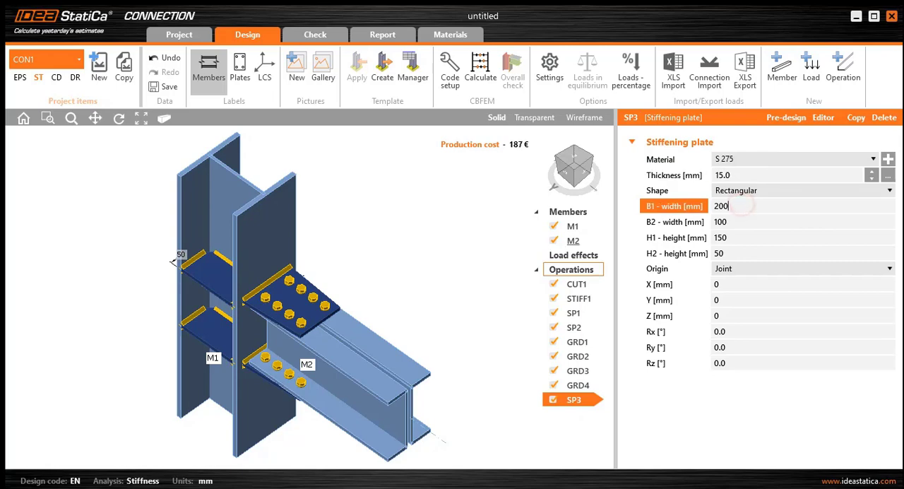
key("ctrl+a")
type("120")
key("Tab")
type("120")
- Set the heights of stiffening plate SP3 to 270 mm for H1 and 0 for H2
left_click(747, 238)
double_click(756, 237)
type("270")
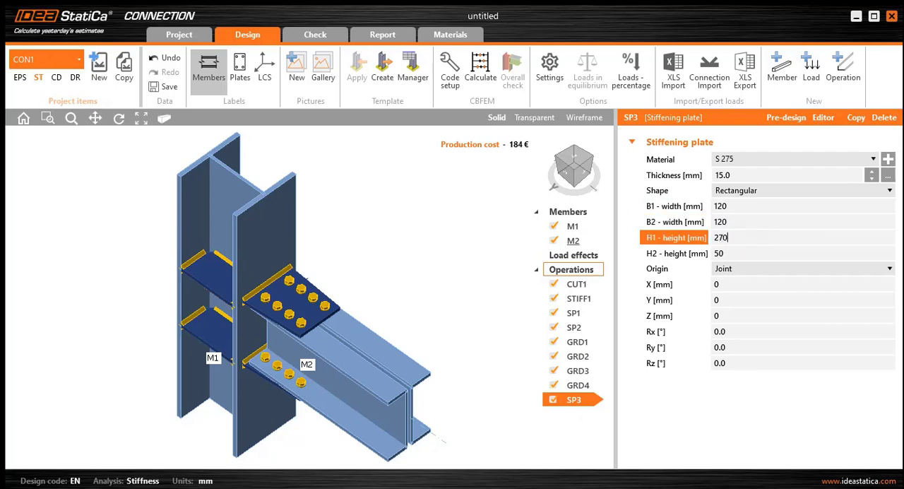
left_click(747, 251)
double_click(747, 251)
type("0")
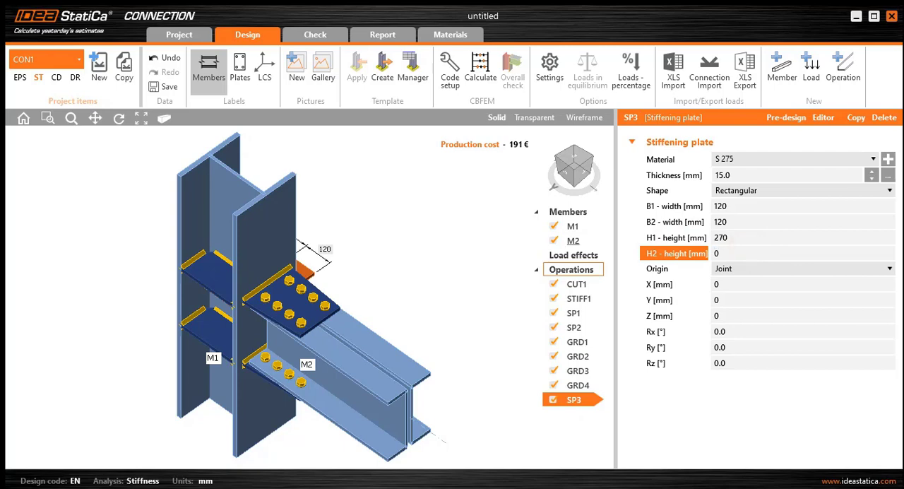
- Change the origin of plate SP3 to Member so it attaches to Bottom flange 1 of column M1
left_click(747, 269)
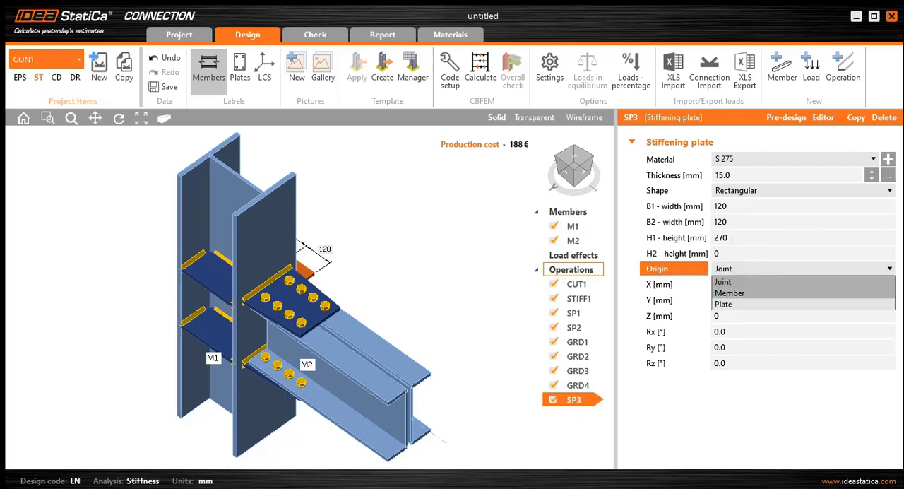
left_click(744, 292)
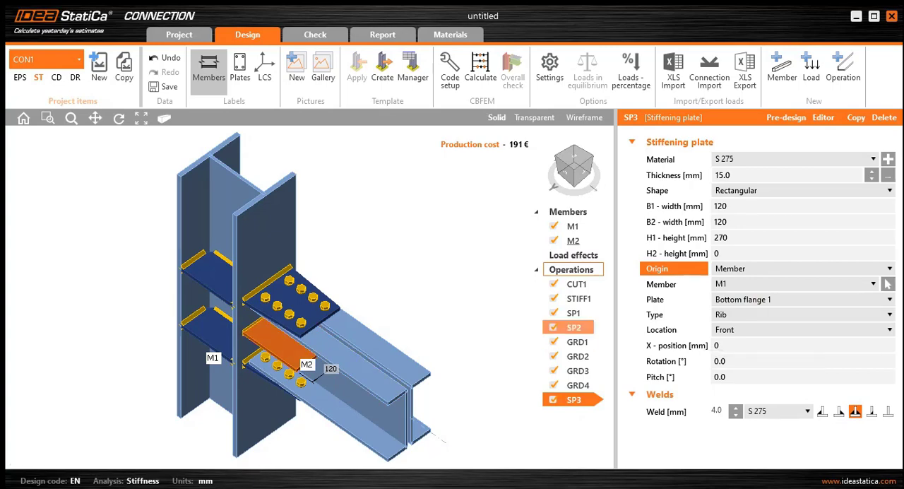
scroll(312, 376, "up", 2)
scroll(353, 399, "down", 2)
middle_click_drag(353, 399, 356, 364, "ctrl")
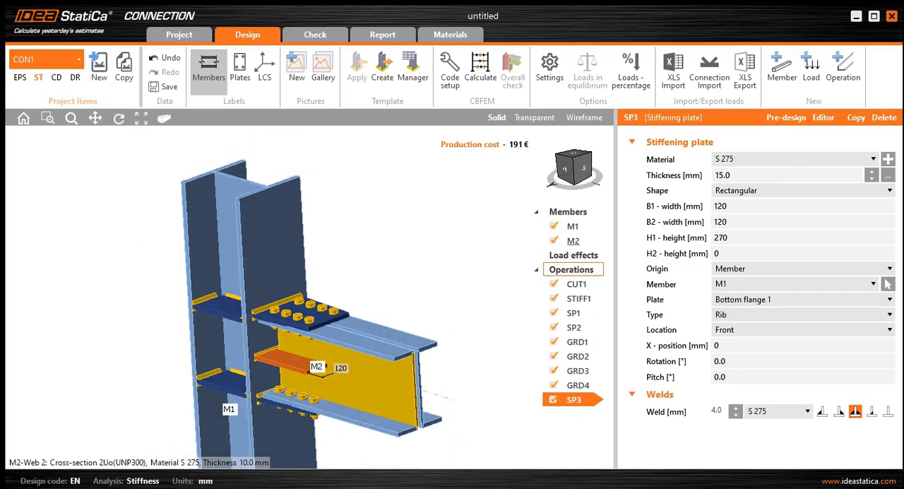
scroll(318, 366, "up", 3)
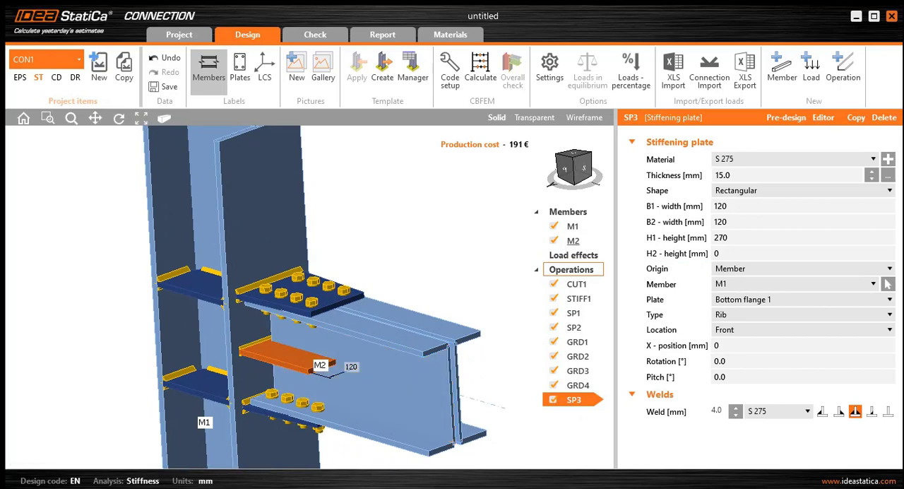
- Set the rotation of stiffening plate SP3 to 90° so it stands vertically on the column flange
left_click(737, 346)
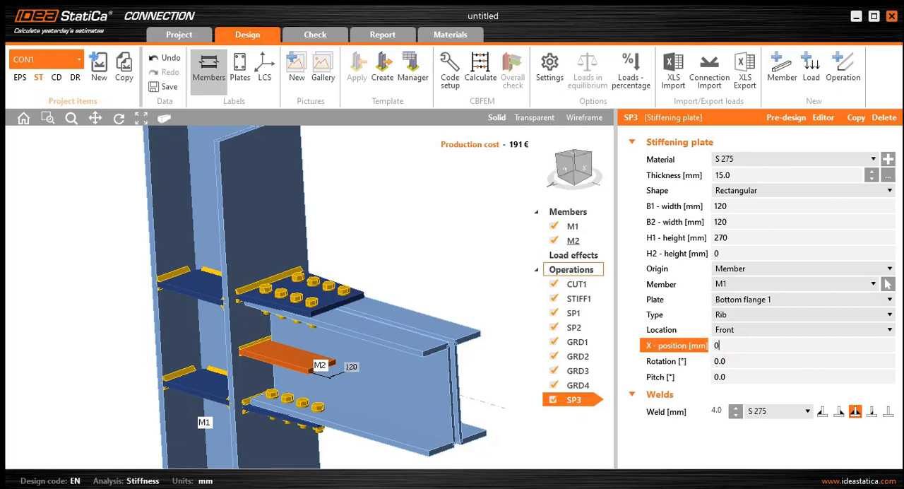
double_click(735, 365)
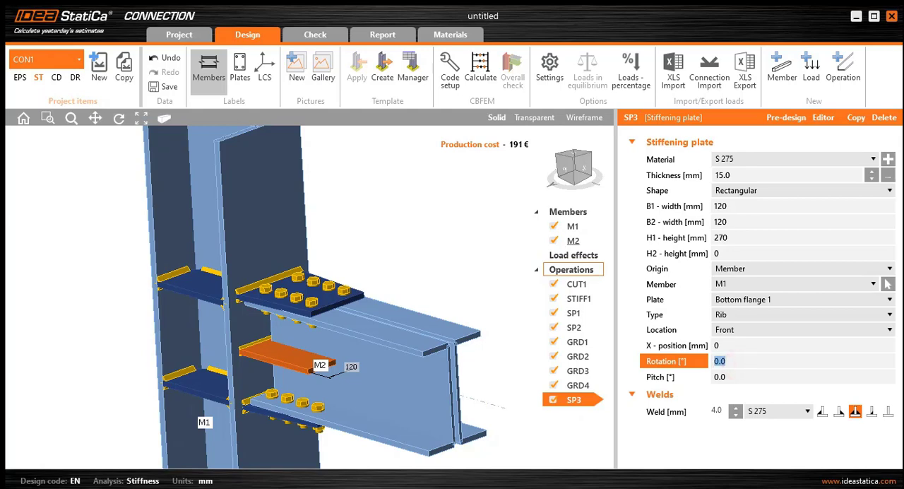
type("90")
left_click(745, 380)
- Set the weld throat thickness of stiffening plate SP3 to 0
scroll(311, 387, "up", 2)
middle_click_drag(311, 387, 192, 371, "ctrl")
scroll(472, 382, "up", 6)
middle_click_drag(488, 385, 511, 386, "ctrl")
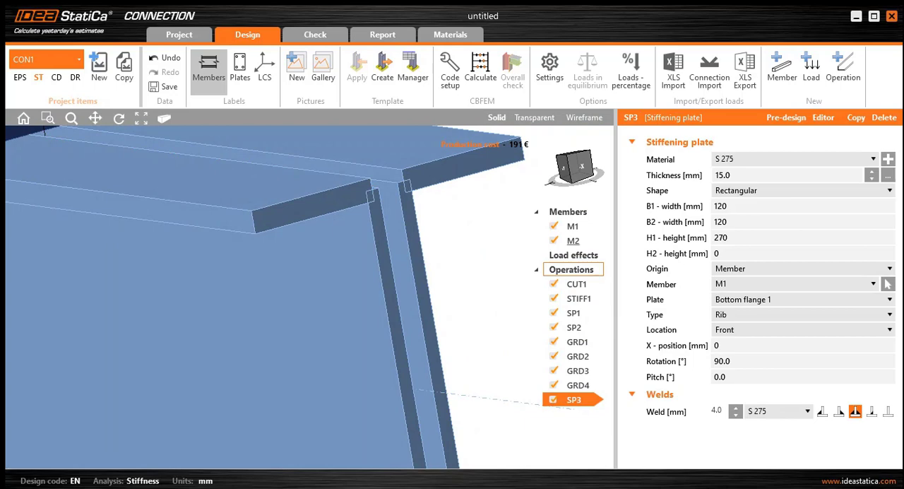
left_click(717, 411)
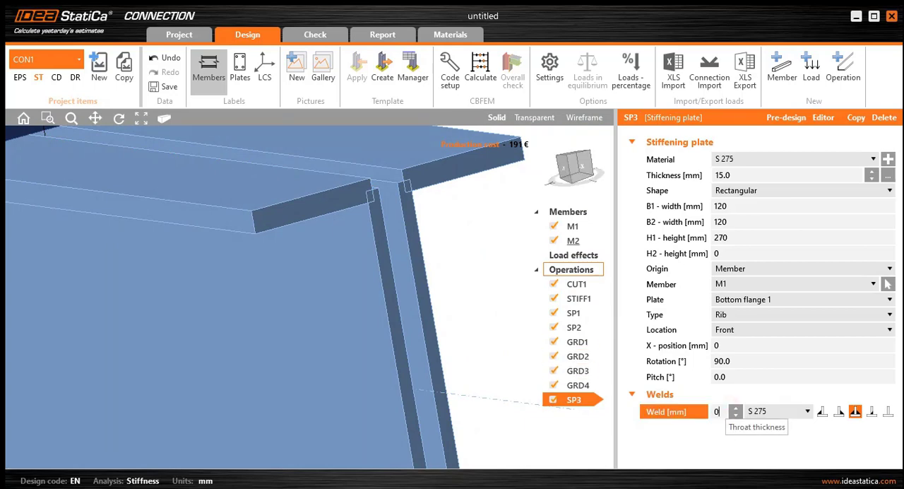
left_click(746, 376)
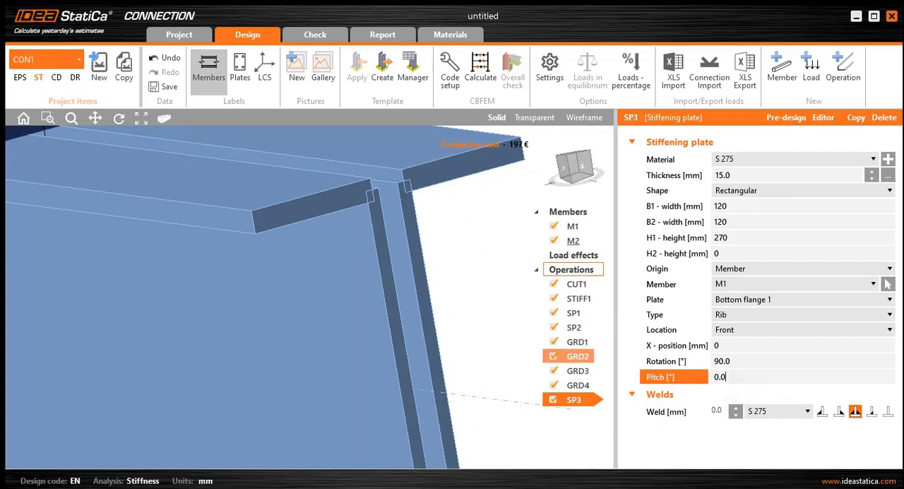
- Add a new Bolt grid or contact operation to the connection
scroll(435, 327, "down", 7)
scroll(406, 345, "up", 1)
middle_click_drag(406, 345, 472, 347, "ctrl")
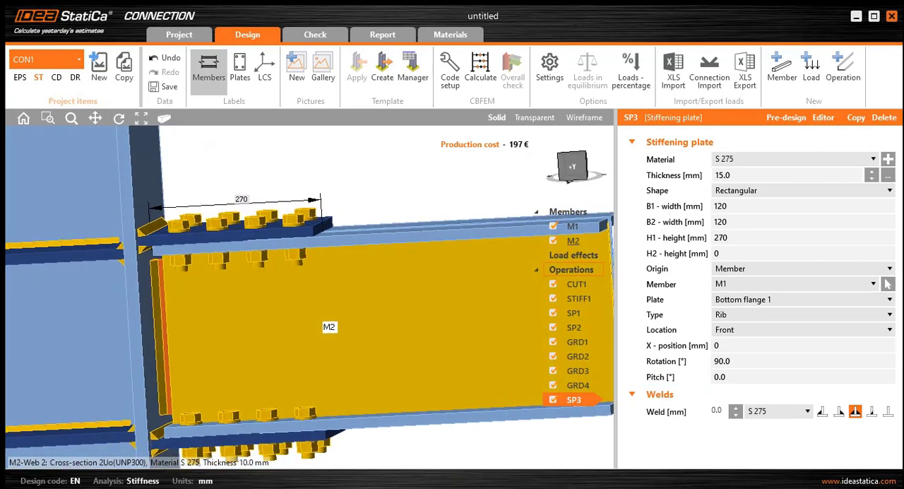
middle_click_drag(390, 386, 396, 390)
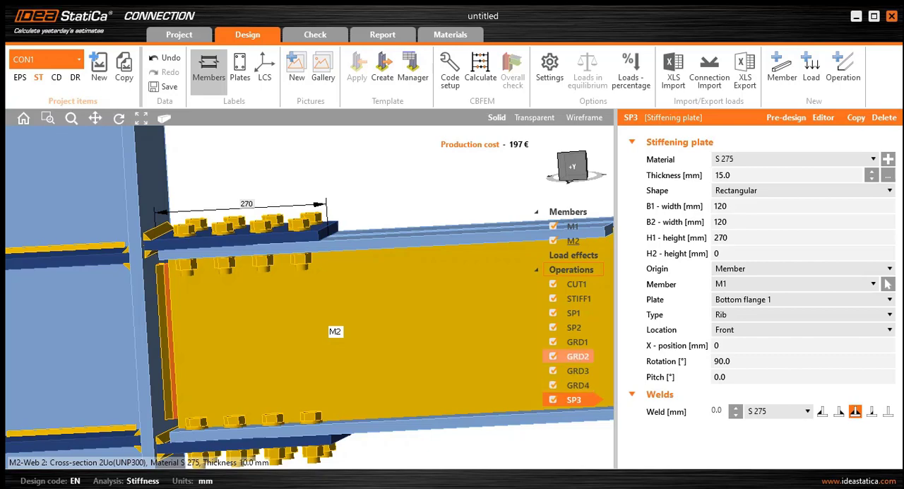
right_click(565, 270)
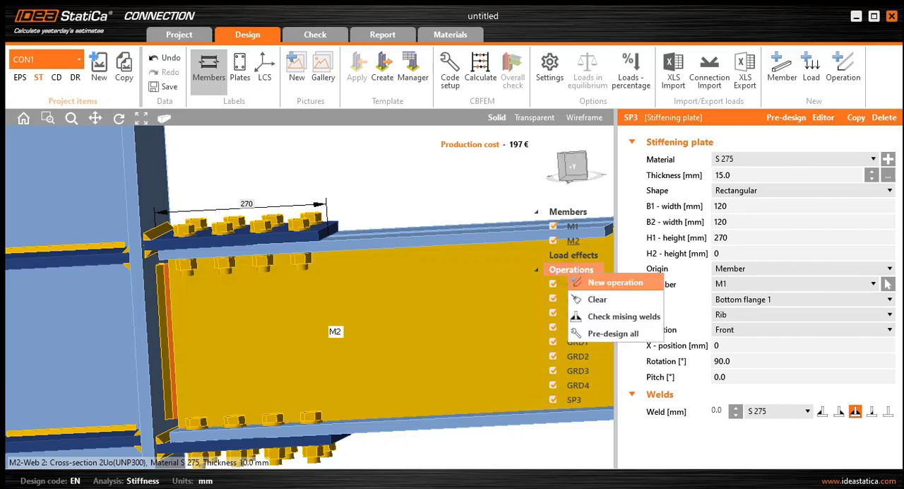
left_click(587, 278)
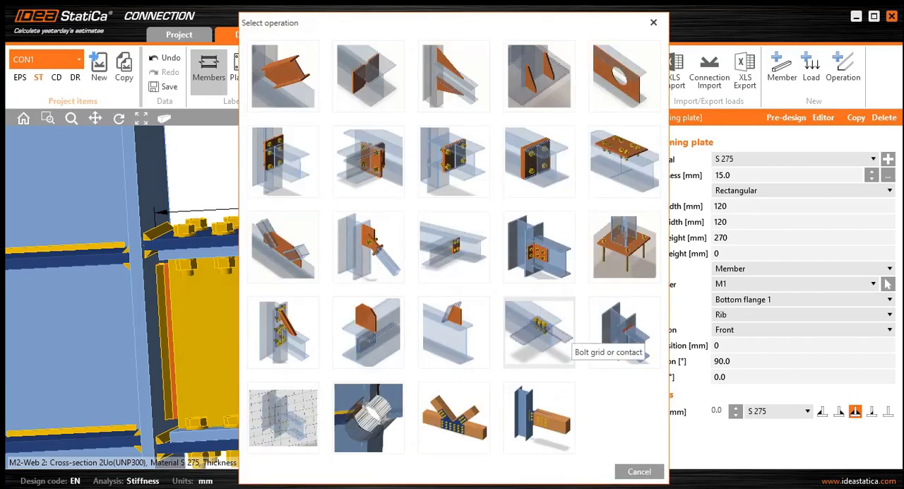
left_click(558, 339)
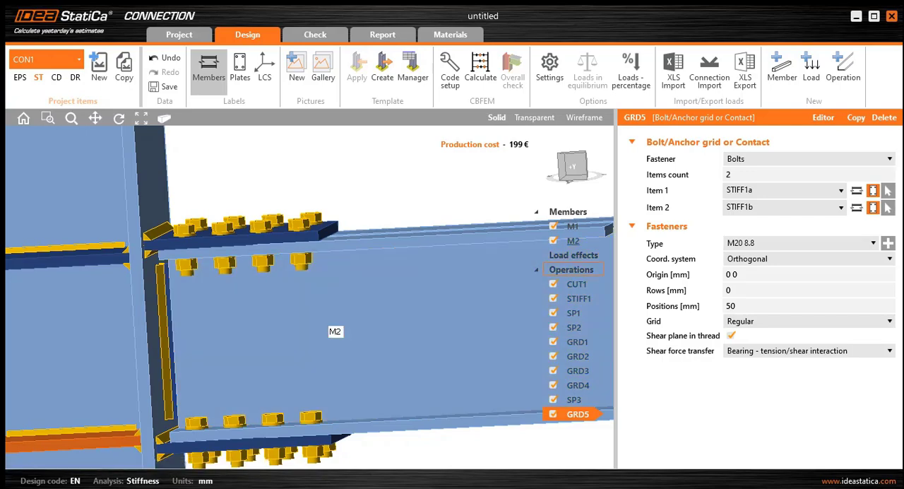
- Display the model as transparent and set the items count of bolt grid GRD5 to 3
left_click(534, 117)
right_click_drag(395, 311, 367, 334)
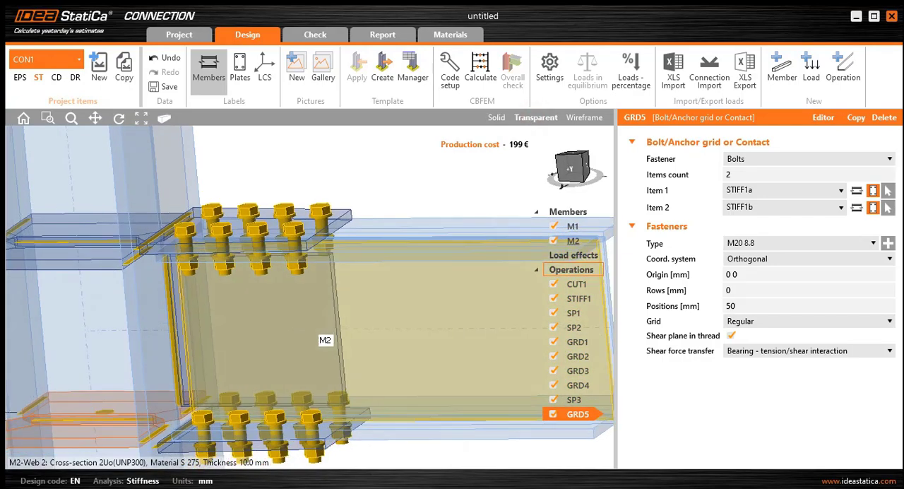
scroll(407, 304, "down", 2)
middle_click_drag(407, 304, 351, 293)
left_click(754, 169)
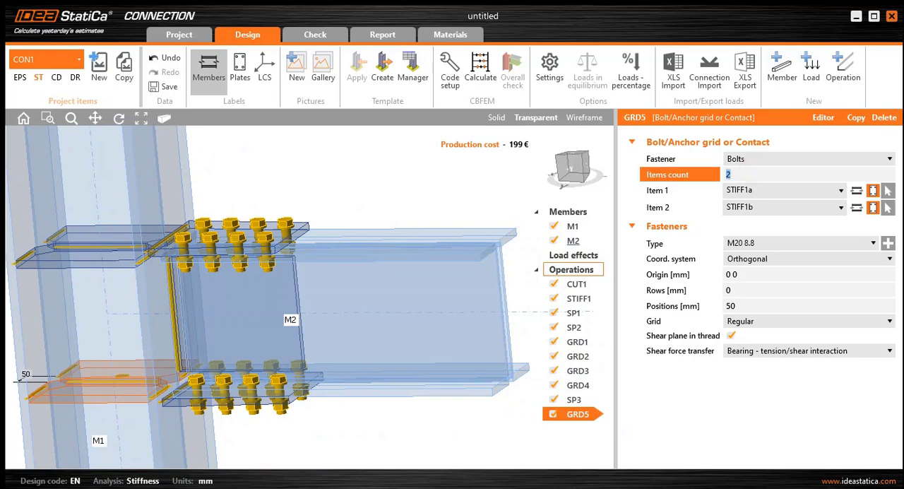
type("3")
- Set item 1 of bolt grid GRD5 to member plate M2 | Web 1 and return the model to solid display
left_click(856, 190)
left_click(841, 190)
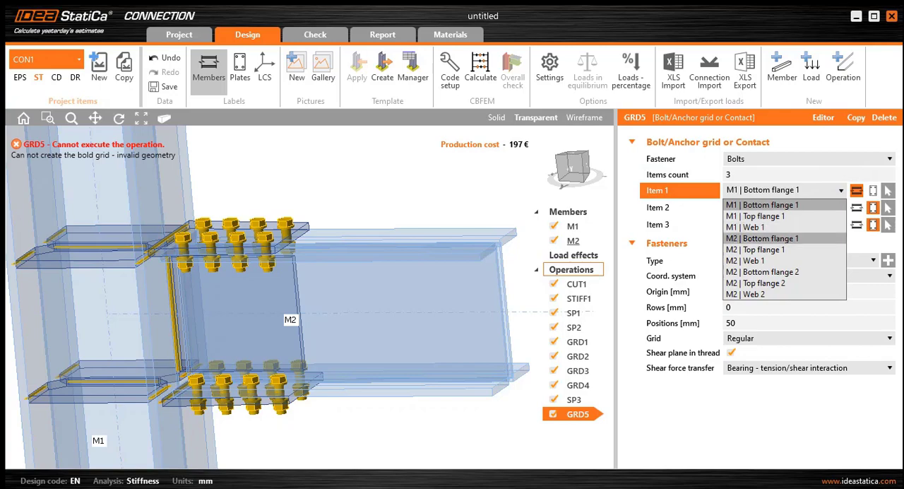
left_click(765, 261)
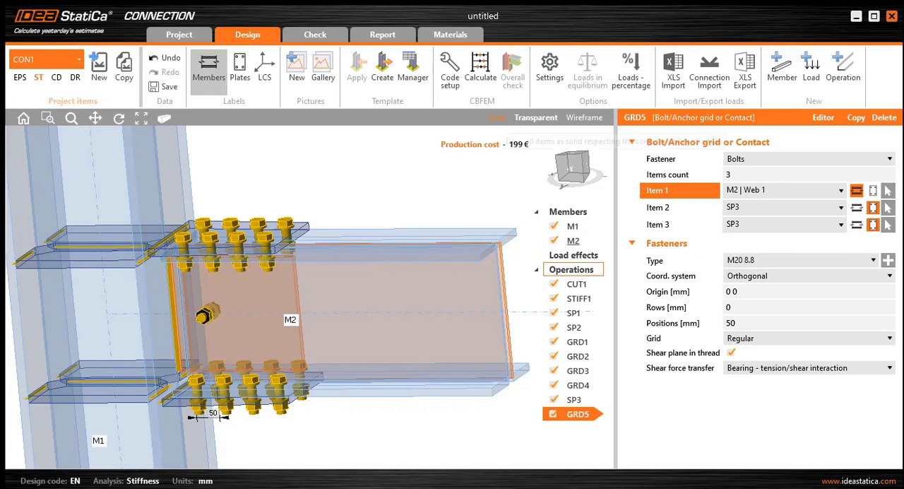
left_click(497, 117)
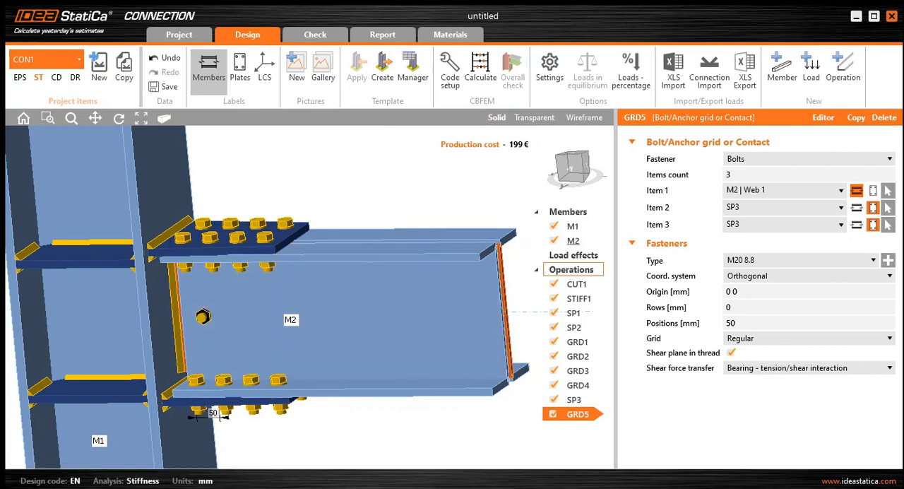
- Change item 3 of bolt grid GRD5 to member plate M2 | Web 2 and check the bolt through both webs
middle_click_drag(437, 297, 243, 332)
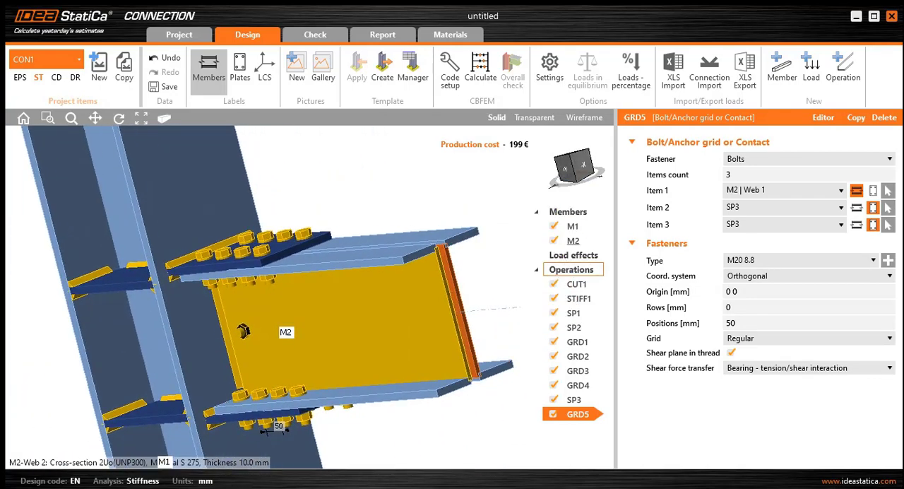
left_click(786, 224)
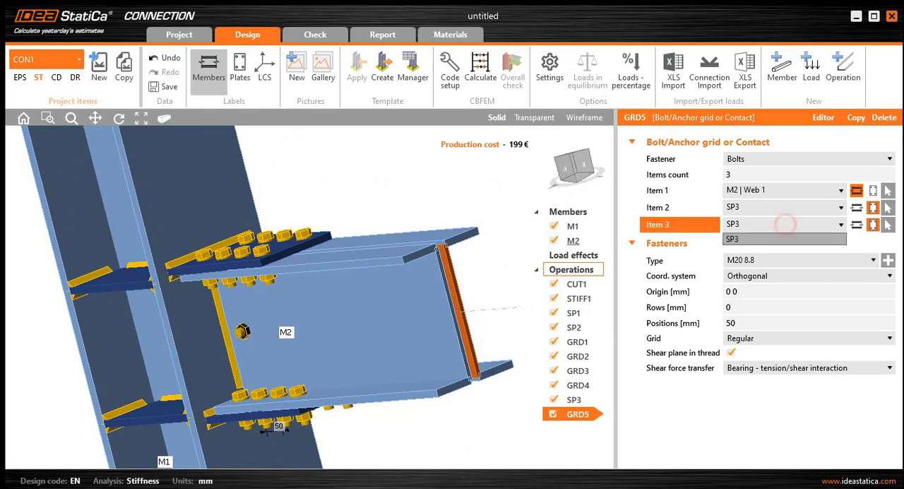
left_click(787, 225)
left_click(856, 224)
left_click(815, 225)
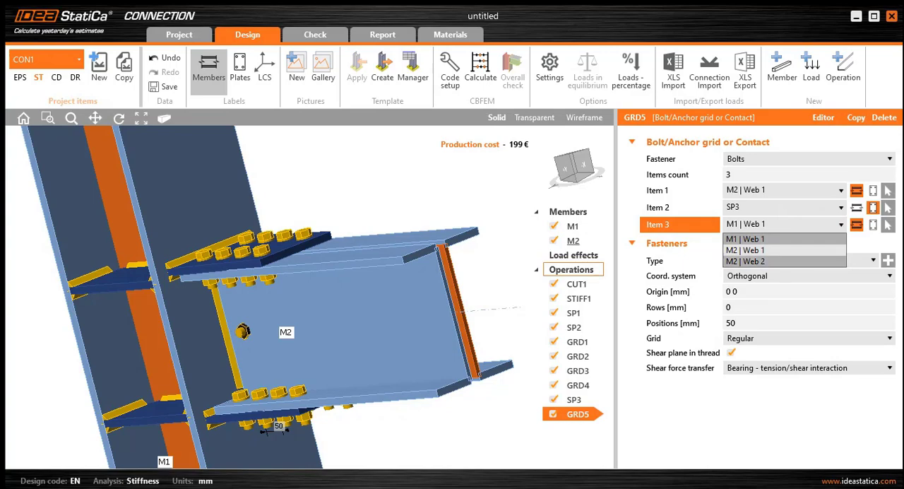
left_click(765, 261)
middle_click_drag(361, 328, 204, 335)
middle_click_drag(415, 322, 264, 353)
scroll(379, 297, "up", 3)
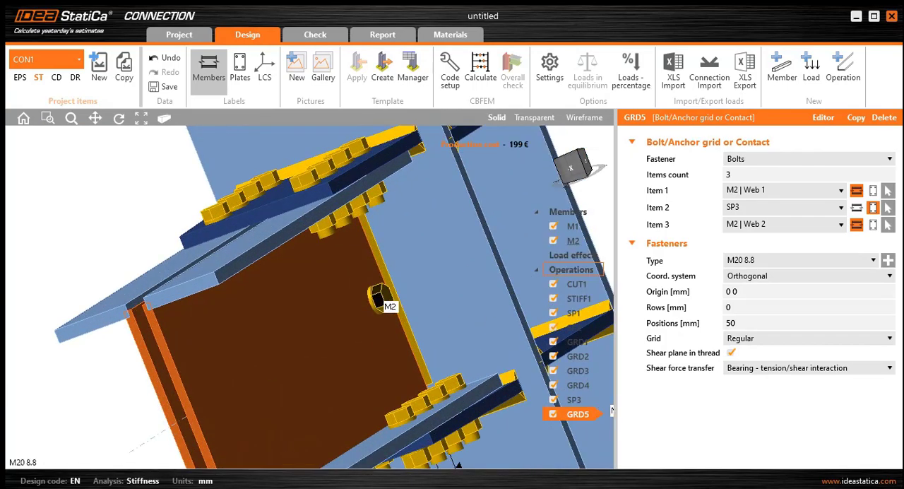
middle_click_drag(374, 304, 508, 275)
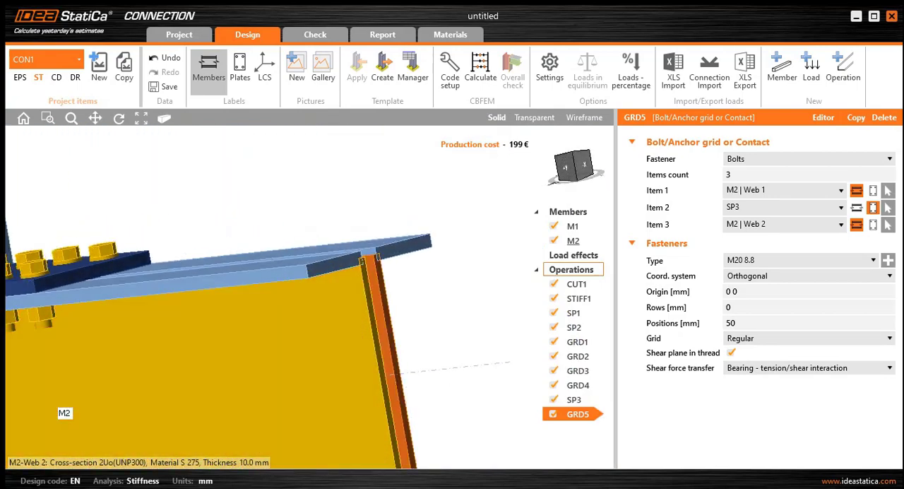
middle_click_drag(367, 318, 335, 343)
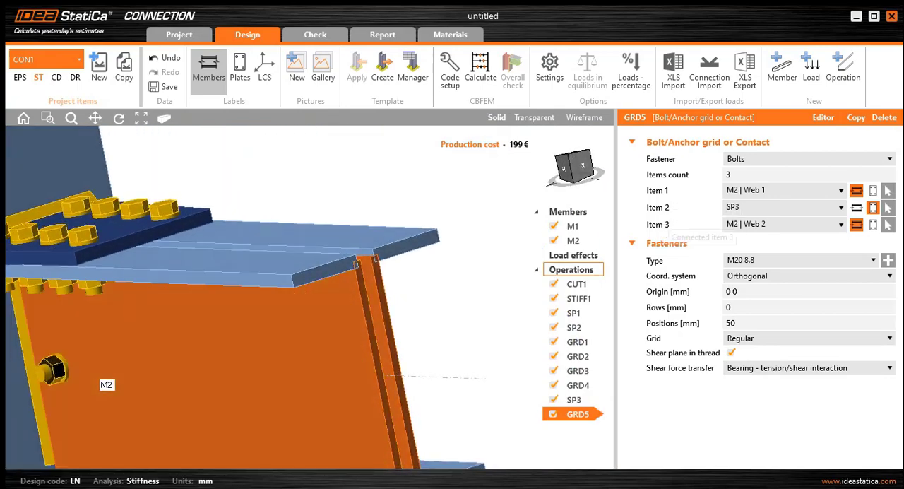
scroll(329, 325, "down", 2)
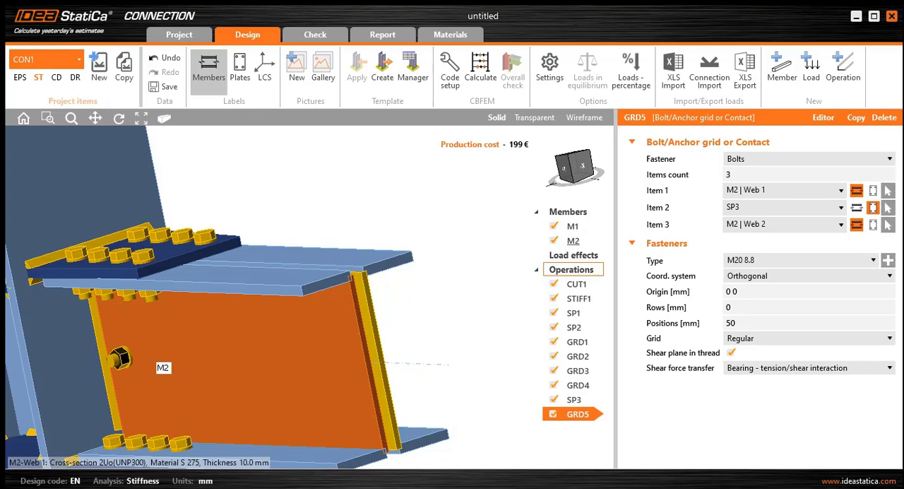
- Set the rows of bolt grid GRD5 to 75 mm
left_click(764, 258)
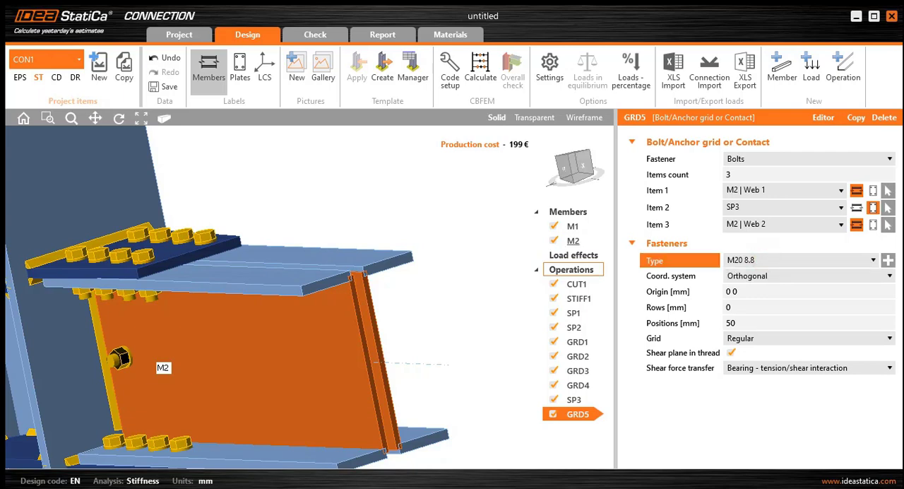
left_click(746, 291)
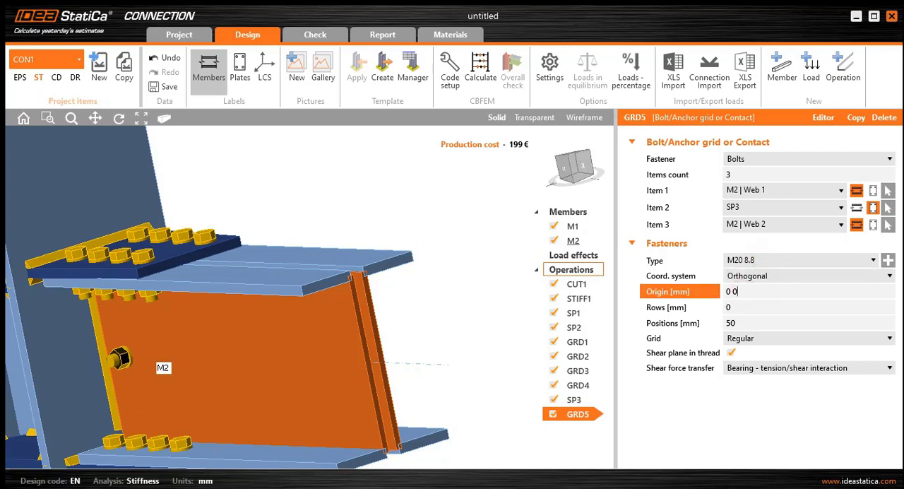
left_click(741, 310)
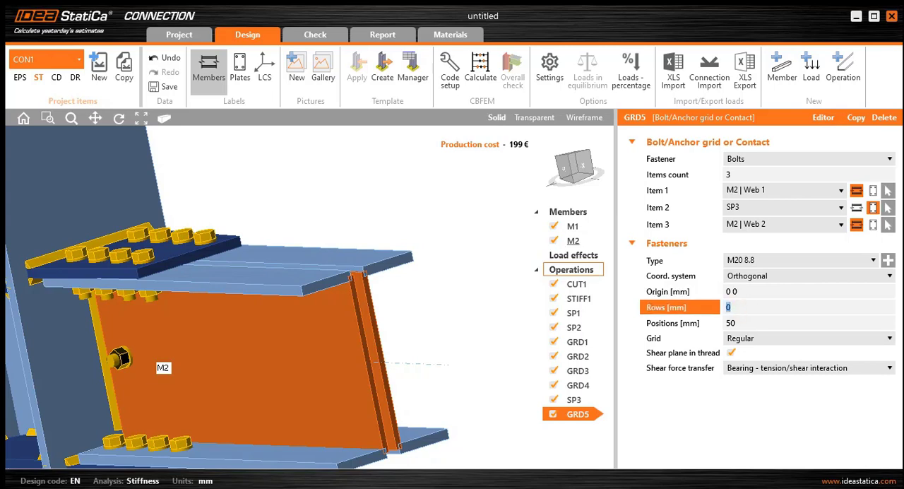
type("75")
left_click(746, 294)
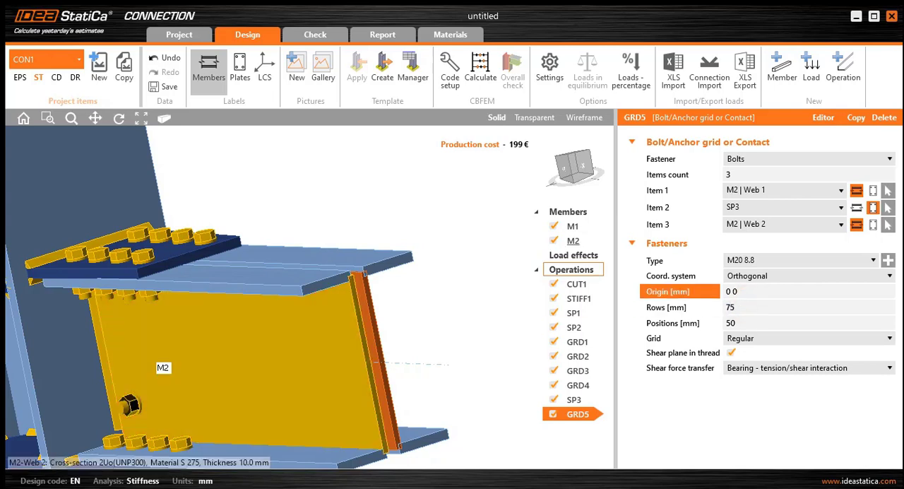
- Set the bolt positions of grid GRD5 to 35 60*3 mm
left_click(746, 323)
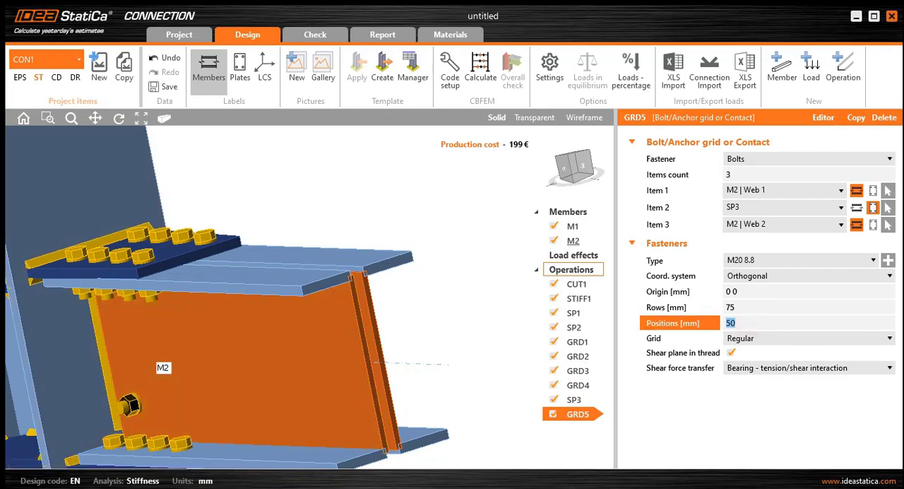
type("35 60*3")
left_click(762, 308)
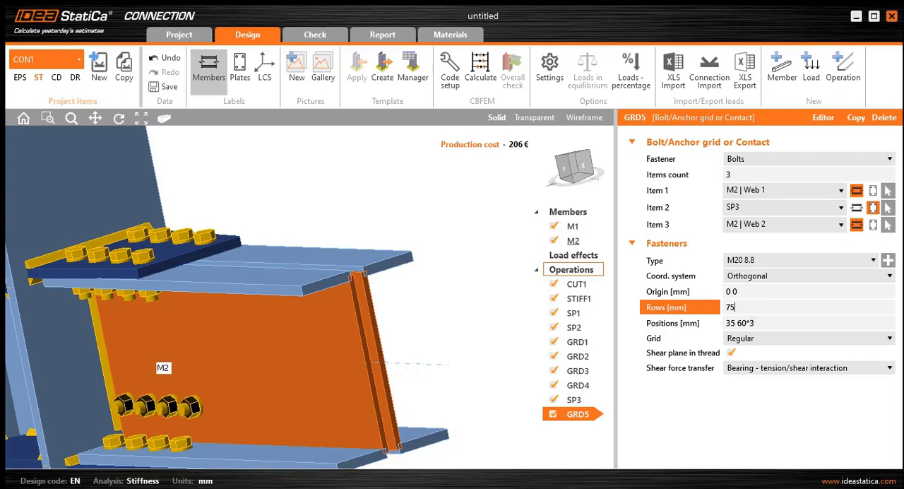
left_click(739, 325)
left_click(751, 322)
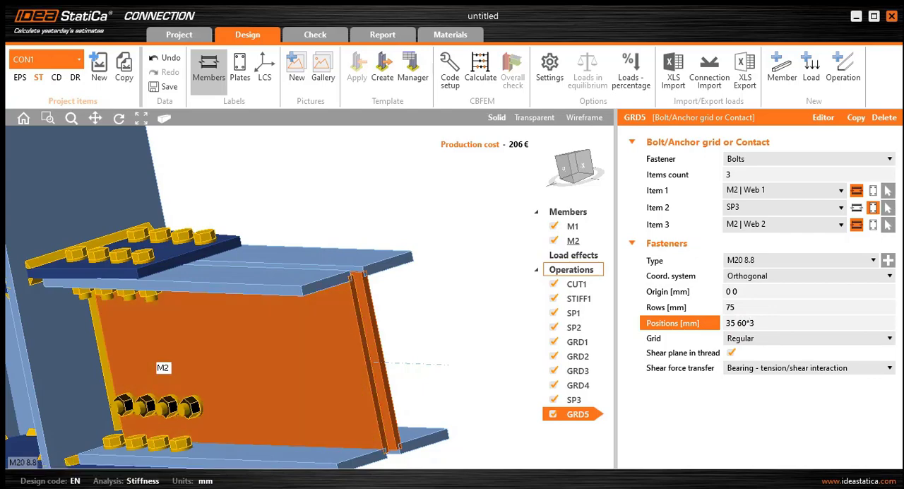
- Copy bolt grid GRD5 and set the copy's rows to -75 mm for a second bolt row on the beam web
scroll(265, 385, "down", 3)
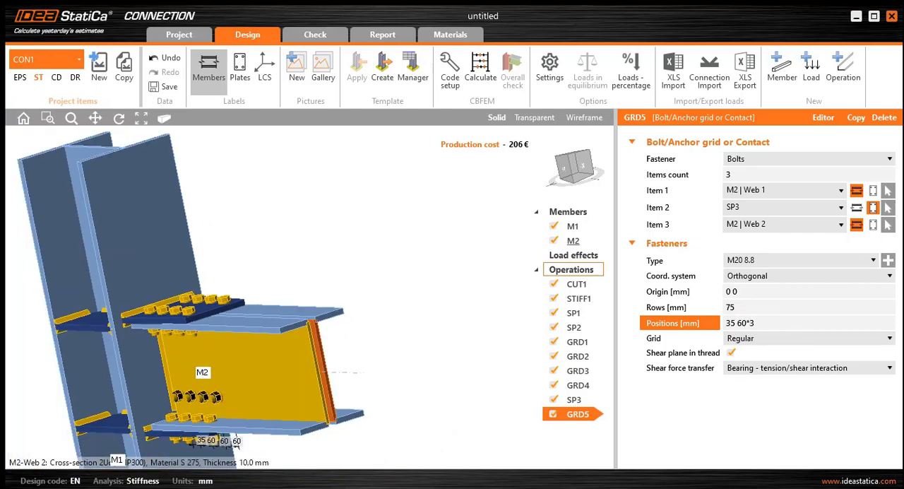
scroll(265, 385, "up", 3)
right_click_drag(264, 385, 318, 381)
middle_click_drag(211, 366, 381, 343)
scroll(381, 342, "down", 3)
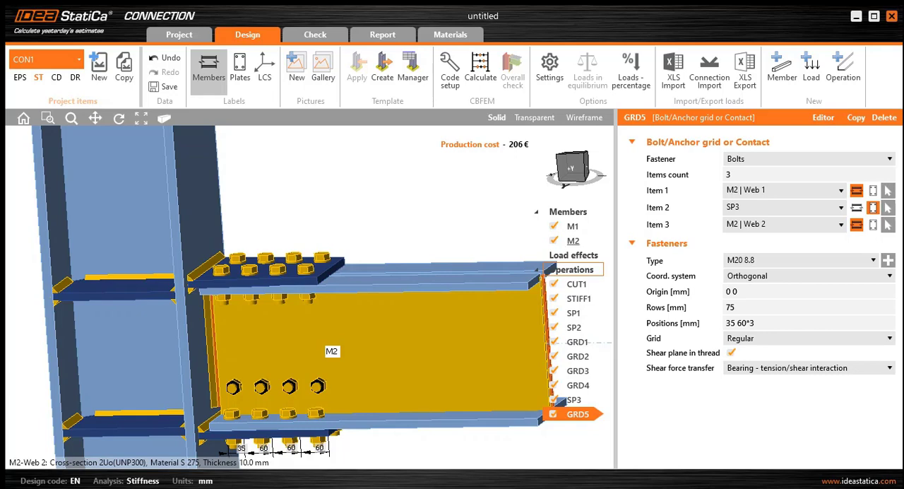
scroll(319, 304, "down", 2)
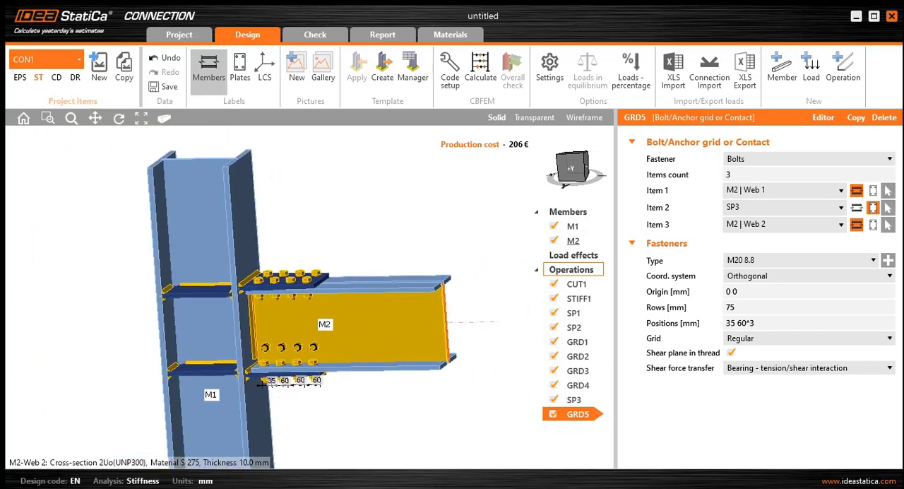
scroll(304, 308, "up", 1)
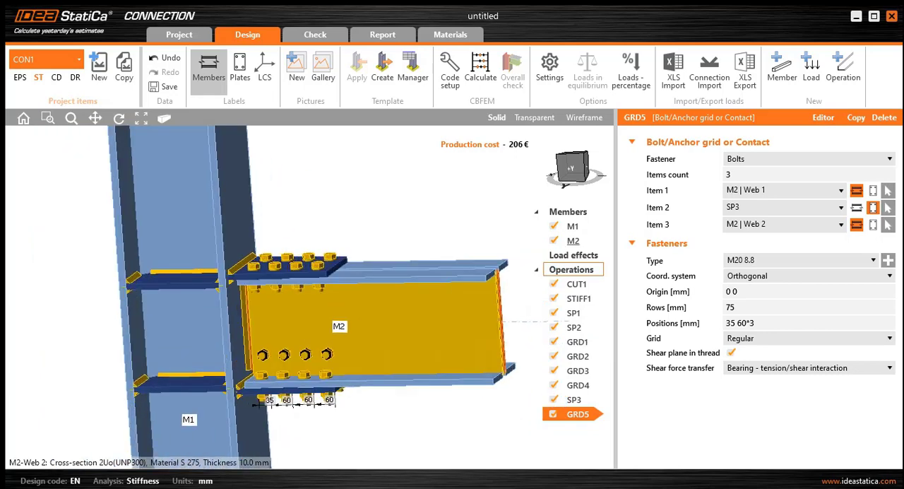
right_click(581, 417)
left_click(609, 426)
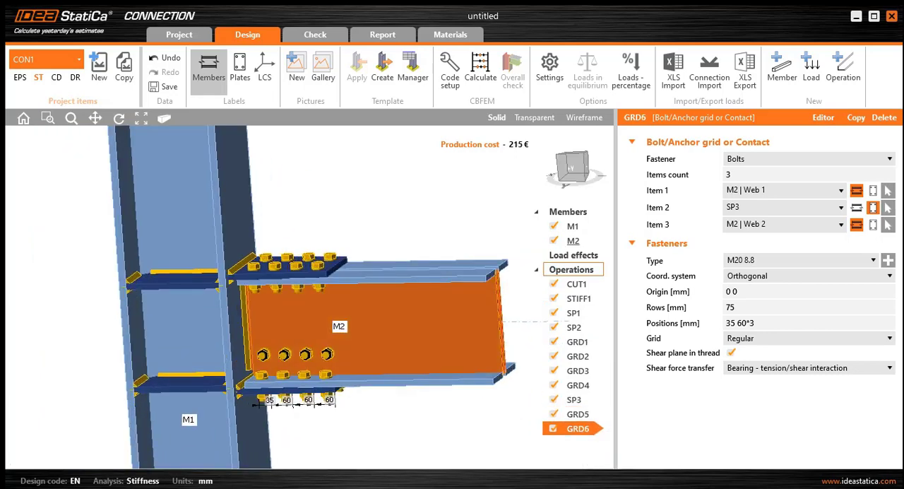
left_click(738, 307)
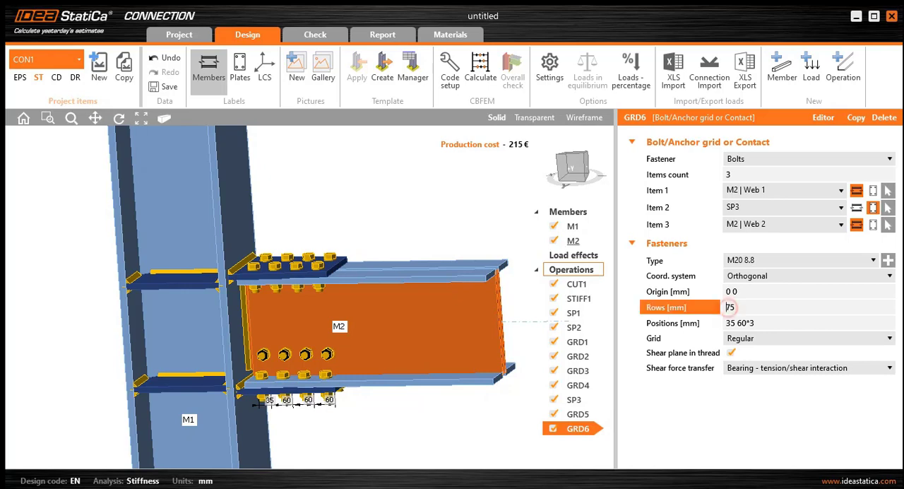
type("-")
left_click(767, 323)
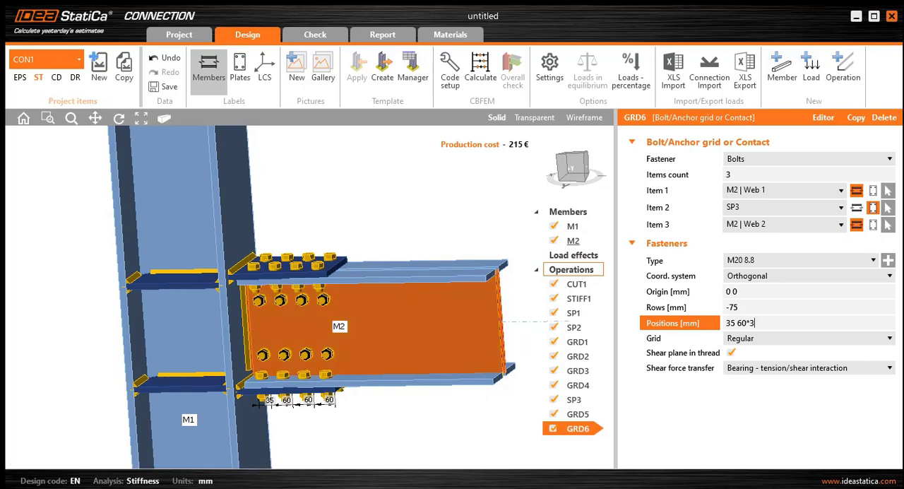
- Copy bolt grid GRD6 and set the copy's rows to 25 mm and its positions to 35 mm
right_click(577, 431)
left_click(597, 442)
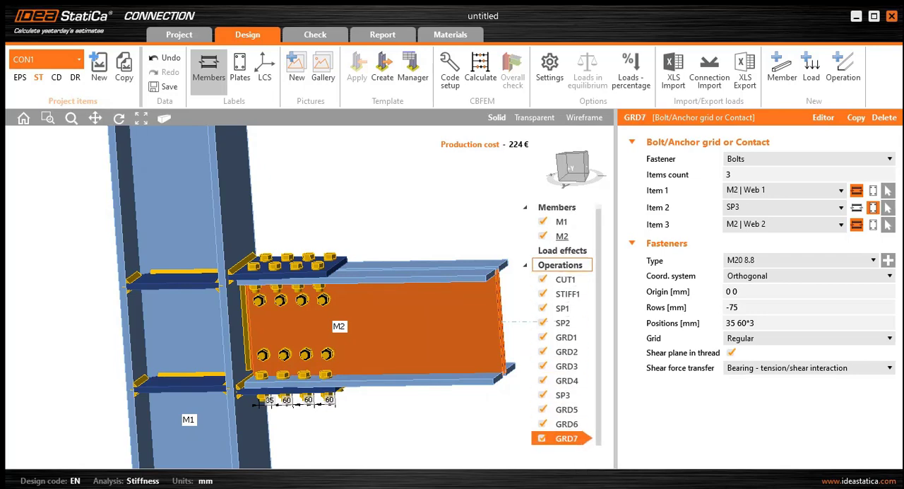
double_click(750, 307)
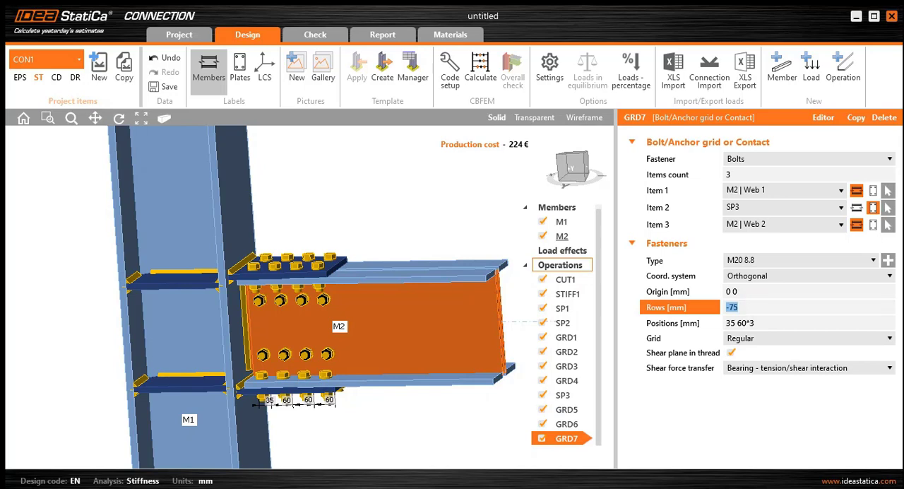
type("25")
double_click(767, 324)
type("35")
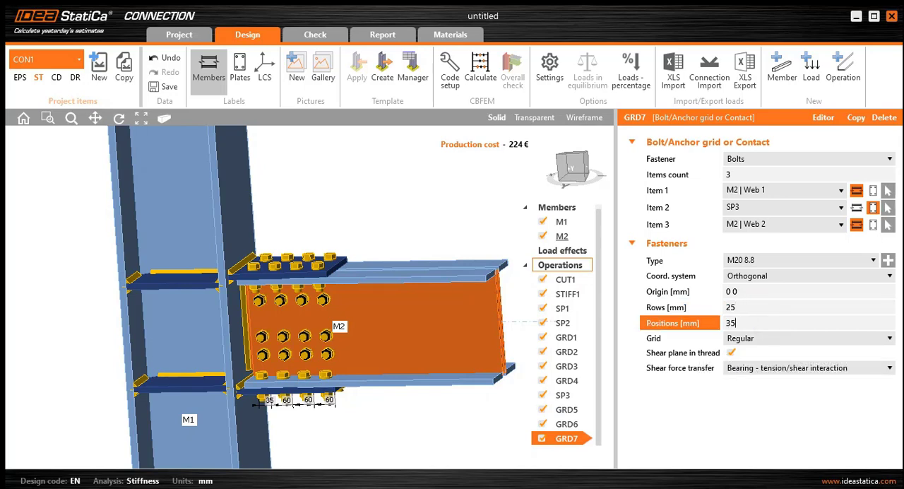
left_click(750, 307)
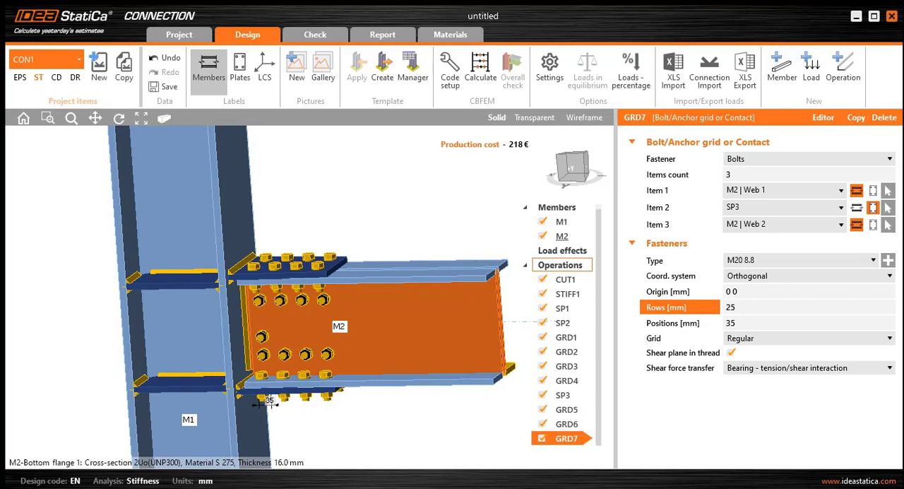
- Copy bolt grid GRD7 and set the copy's rows to -25 mm
right_click(569, 438)
left_click(600, 442)
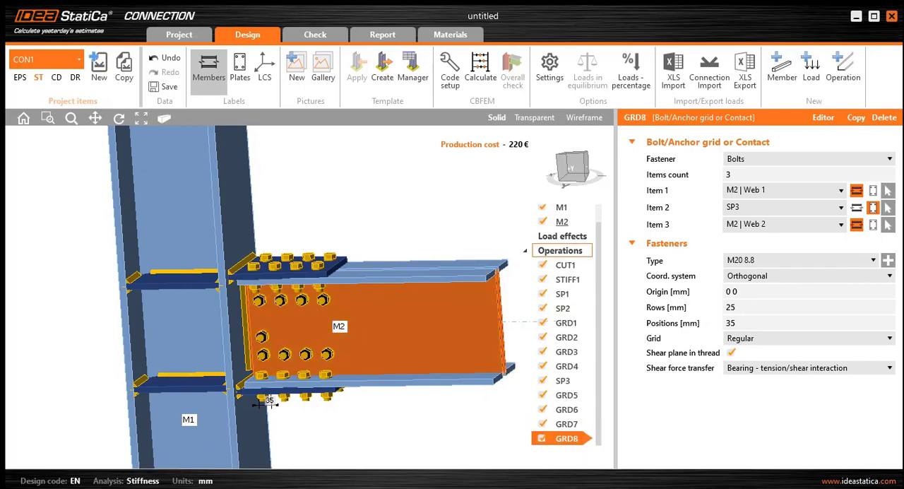
left_click(727, 307)
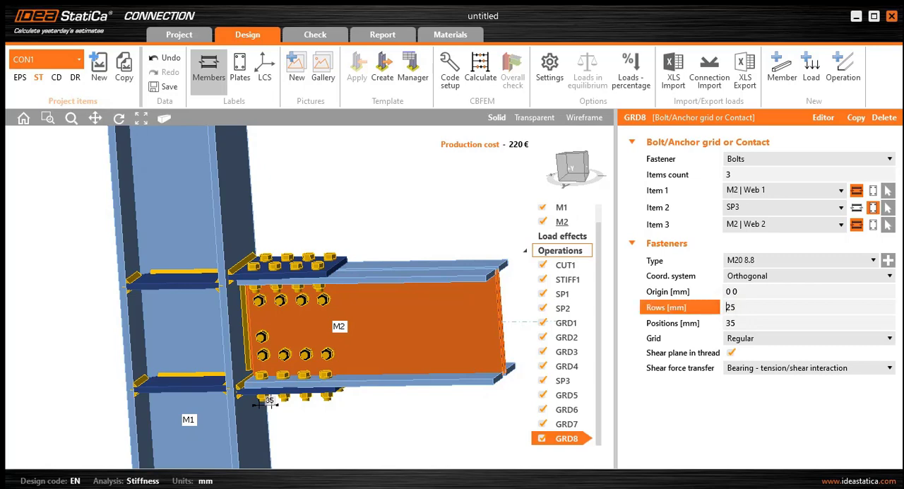
type("-")
left_click(754, 294)
- Add a load effect with a bending moment My of 100 kNm at the end of beam M2
scroll(338, 321, "down", 3)
scroll(346, 325, "down", 3)
right_click_drag(375, 245, 301, 281)
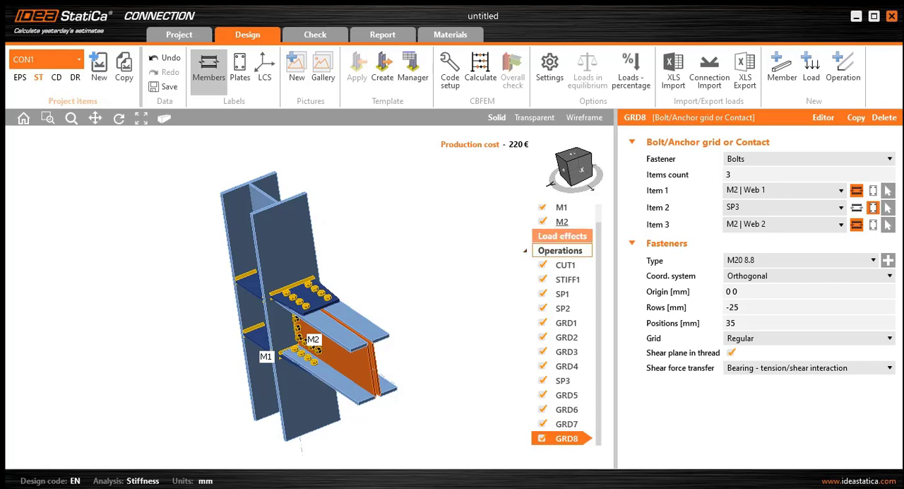
right_click(557, 238)
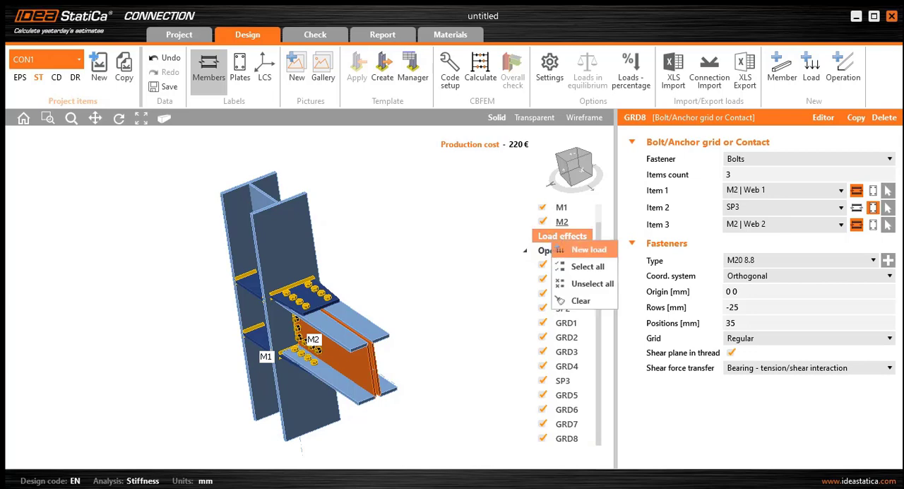
left_click(589, 249)
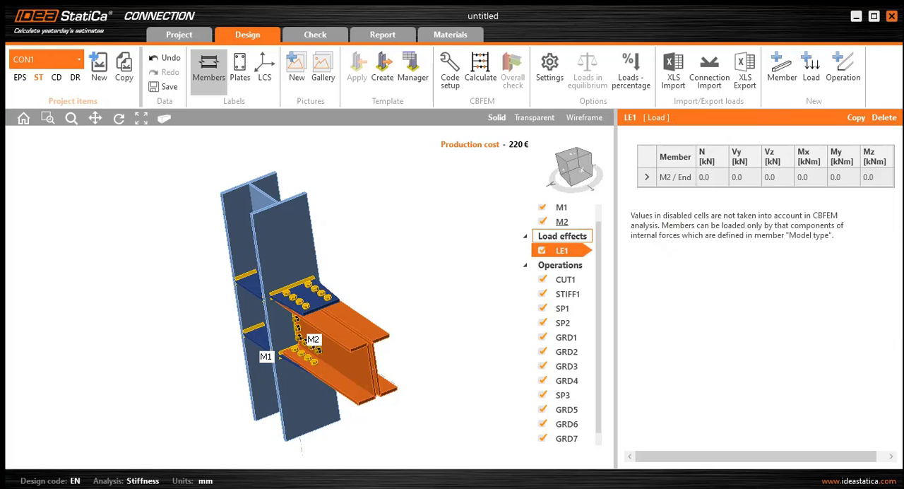
left_click(841, 177)
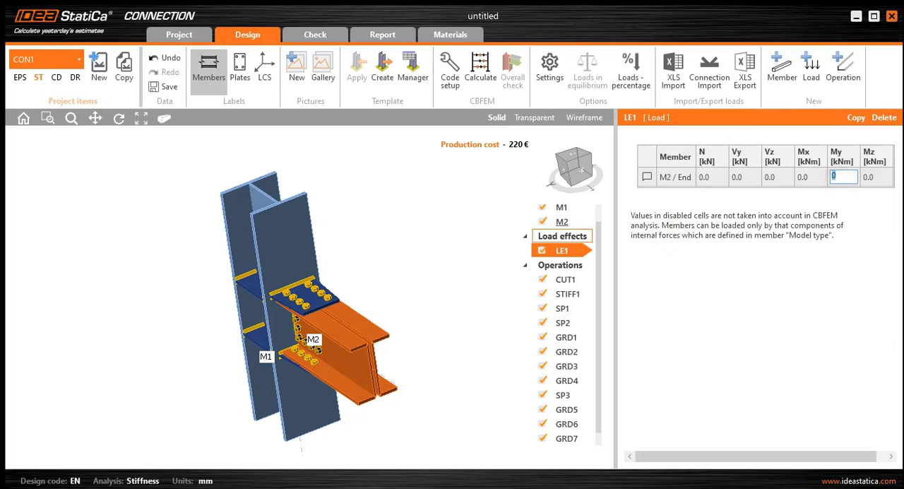
type("100")
left_click(809, 178)
- Examine the connection model from several directions, checking the moment applied at the beam end
scroll(378, 378, "up", 2)
middle_click_drag(390, 390, 417, 388)
middle_click_drag(357, 371, 388, 367)
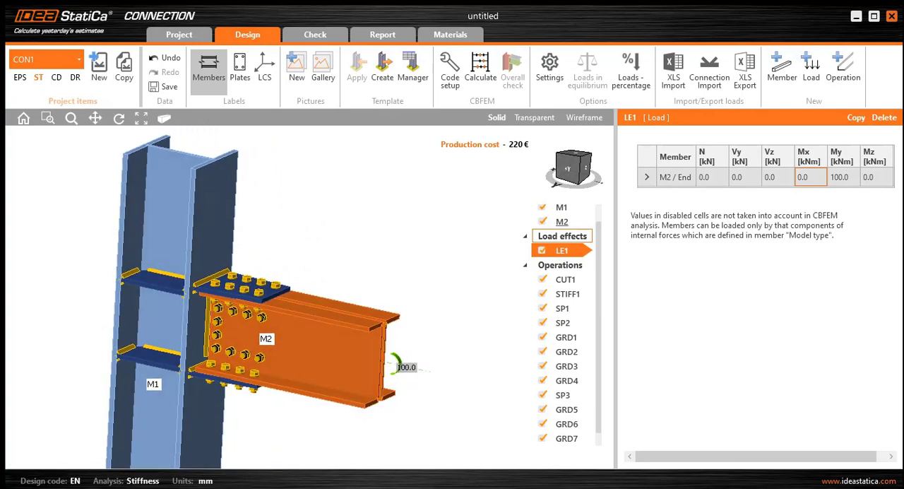
scroll(417, 356, "up", 4)
scroll(354, 360, "down", 7)
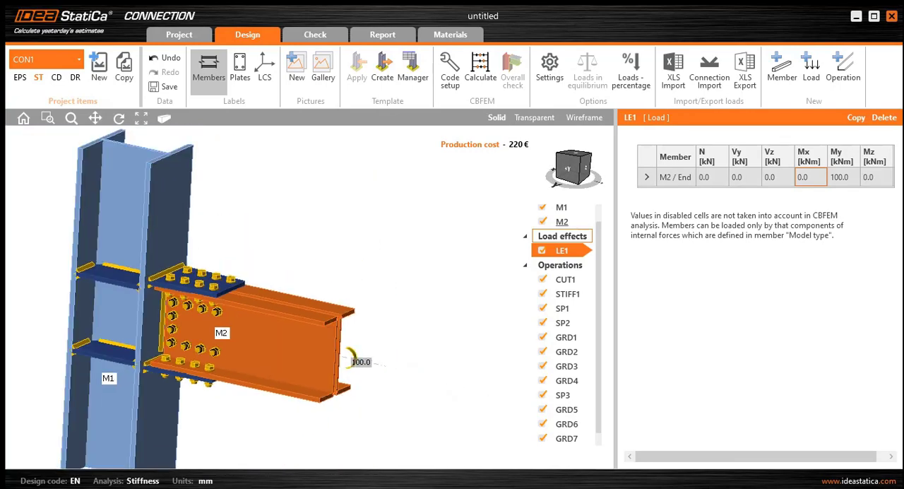
middle_click_drag(355, 360, 442, 345)
scroll(459, 338, "up", 1)
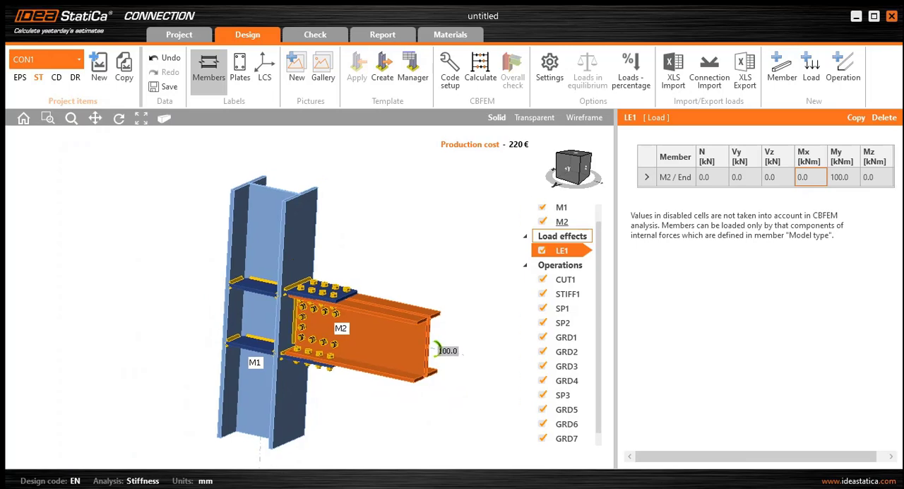
left_click(565, 168)
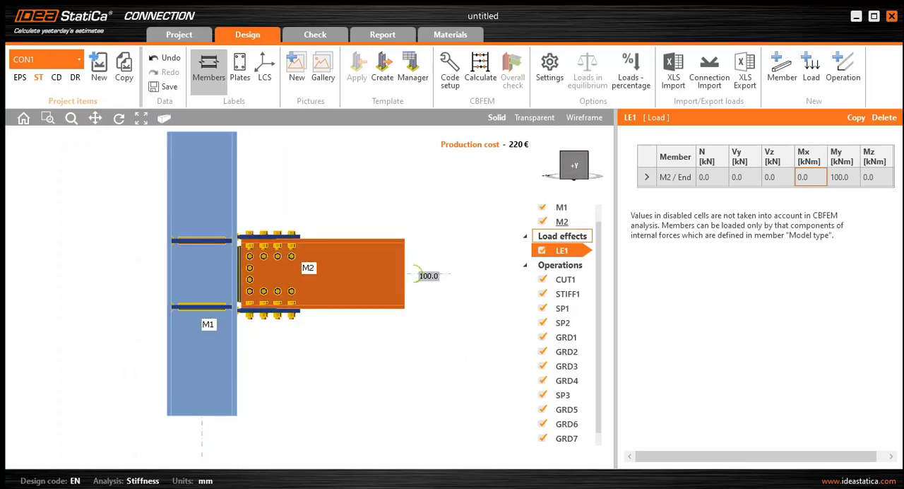
left_click(585, 154)
middle_click_drag(457, 199, 468, 178)
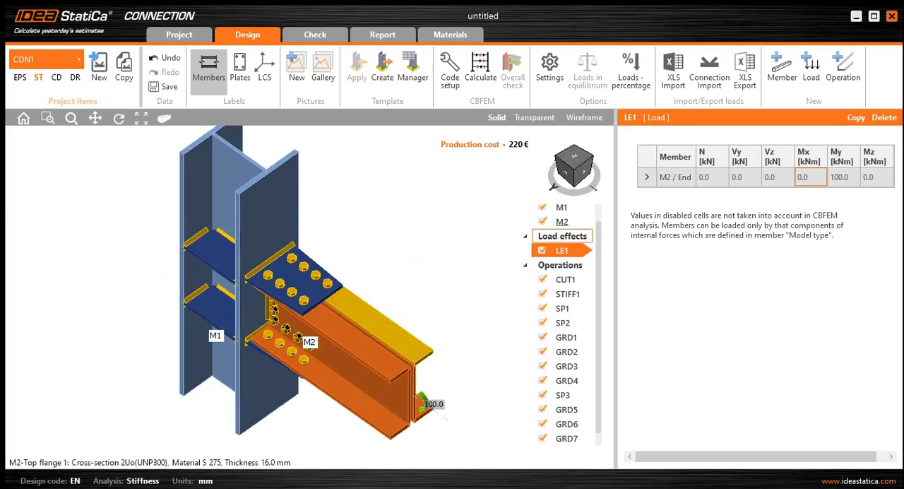
scroll(401, 339, "down", 3)
middle_click_drag(378, 391, 380, 366)
middle_click_drag(423, 407, 446, 376)
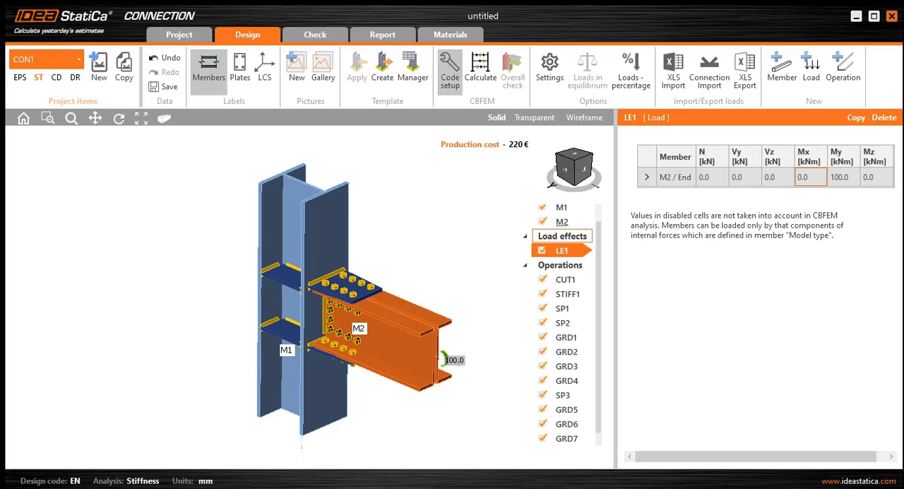
- Enable the Braced system option among the check settings of the code and calculation setup
left_click(449, 70)
scroll(452, 248, "down", 2)
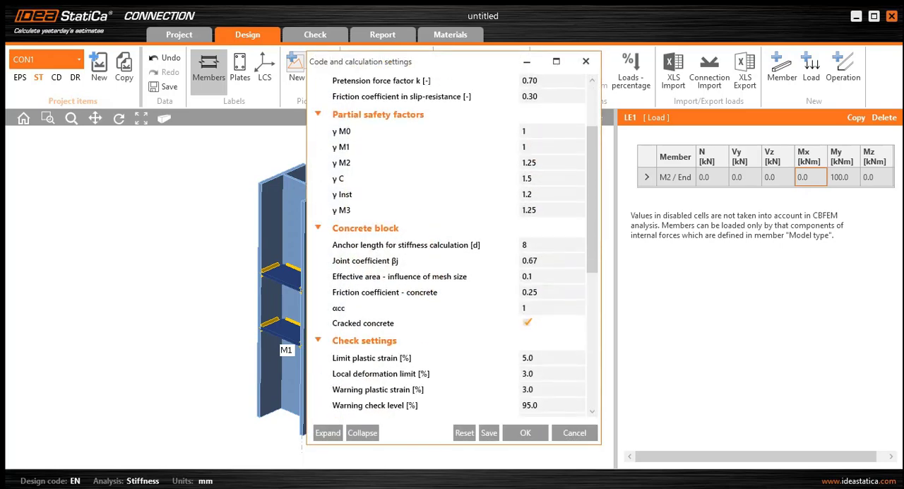
scroll(452, 247, "down", 2)
scroll(452, 248, "up", 5)
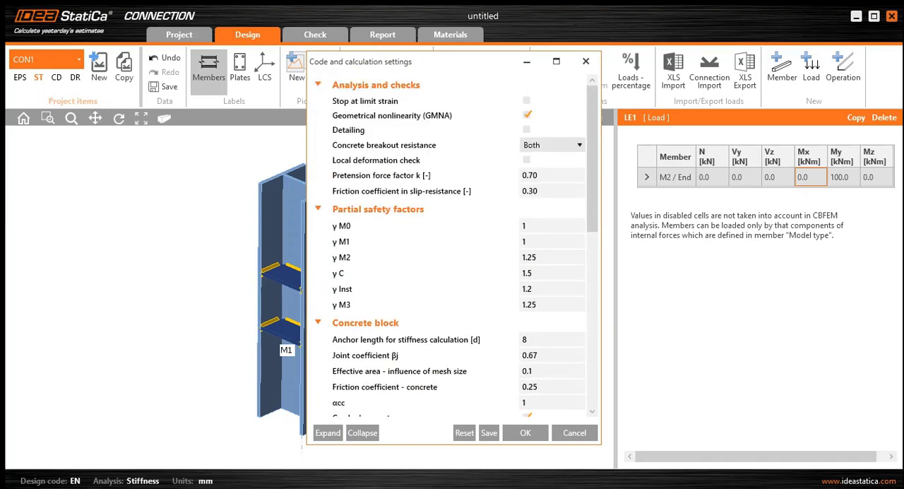
scroll(452, 247, "down", 1)
scroll(452, 248, "down", 3)
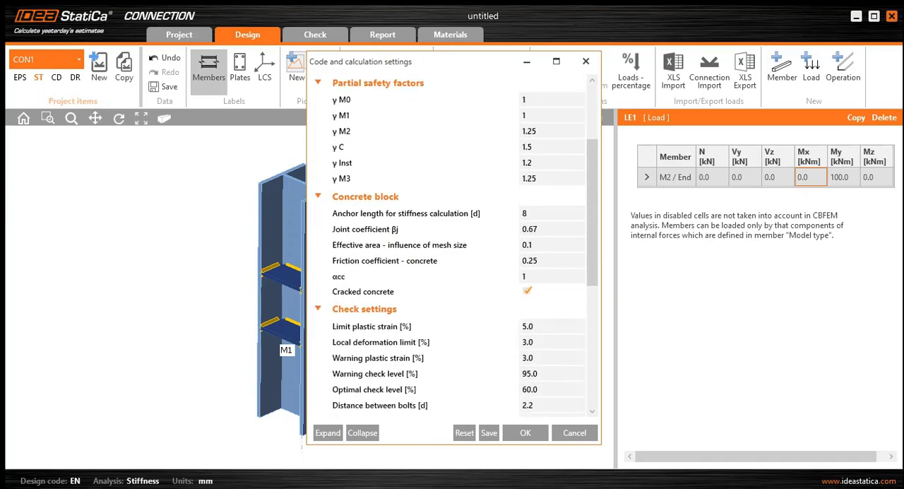
scroll(452, 248, "down", 2)
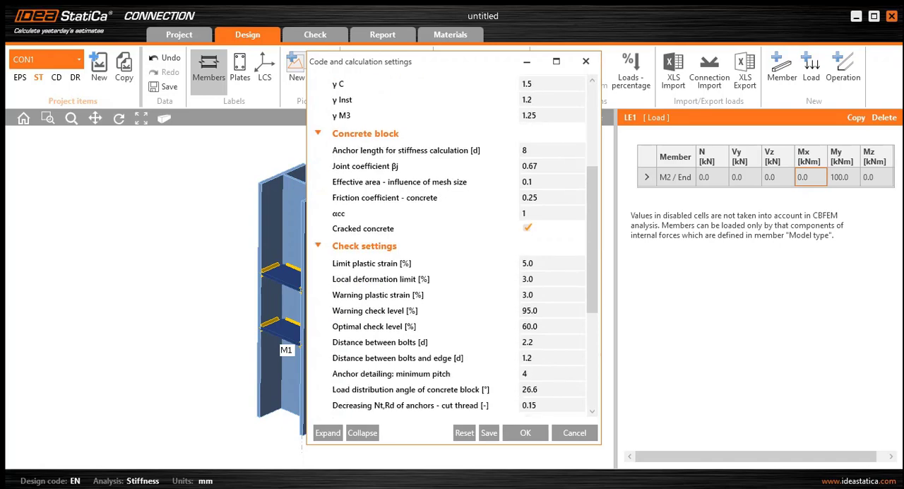
scroll(452, 247, "down", 2)
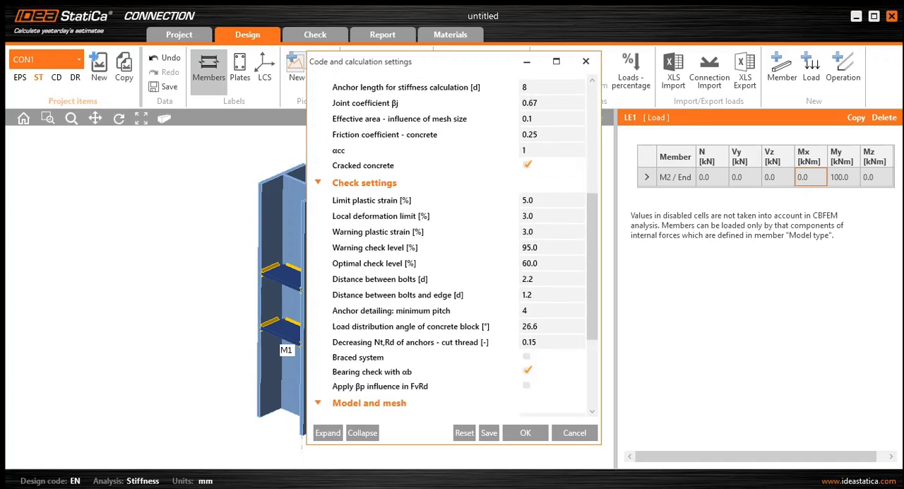
scroll(459, 279, "down", 5)
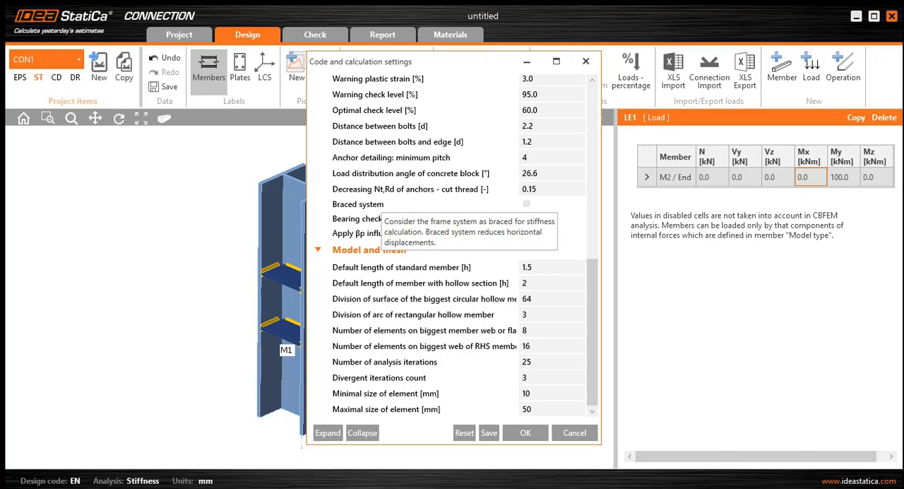
left_click(527, 203)
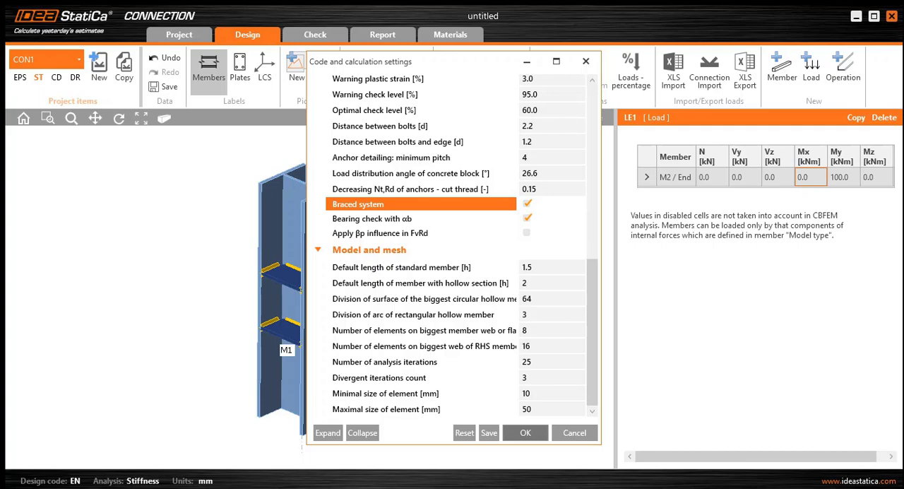
left_click(525, 432)
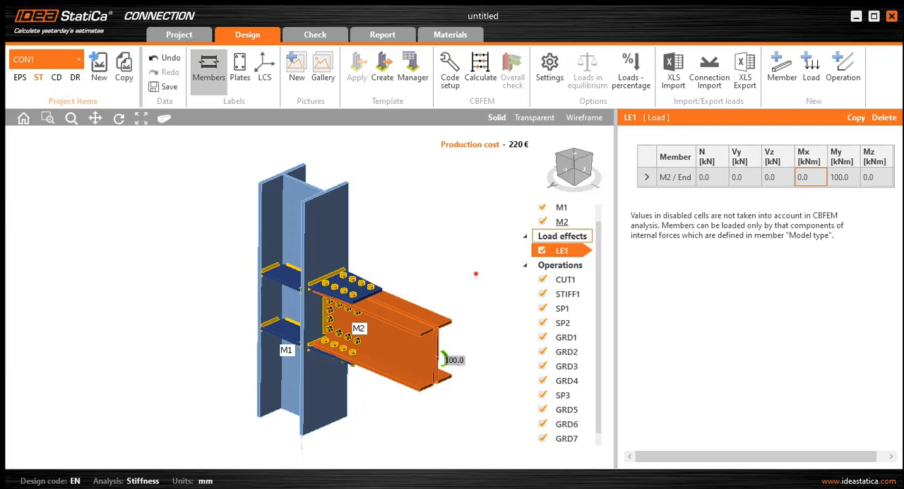
- Run the CBFEM stiffness calculation of the connection
scroll(501, 250, "down", 2)
middle_click_drag(501, 250, 483, 262)
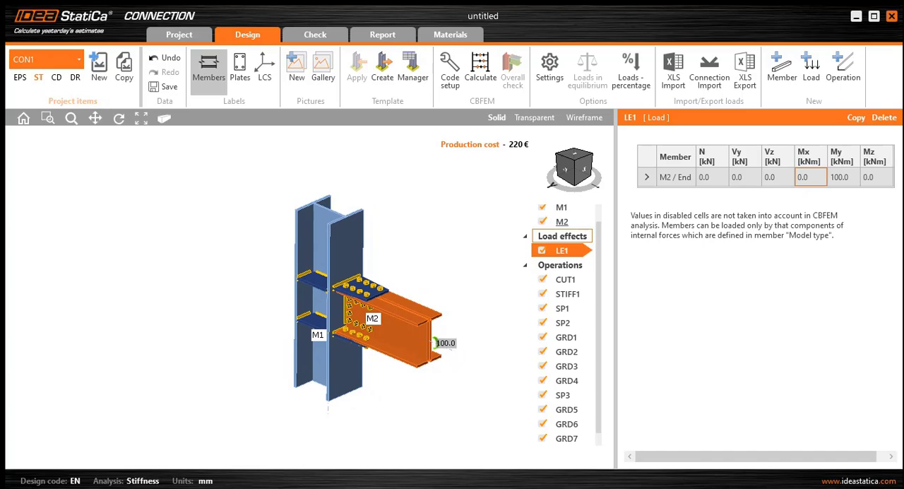
left_click(566, 169)
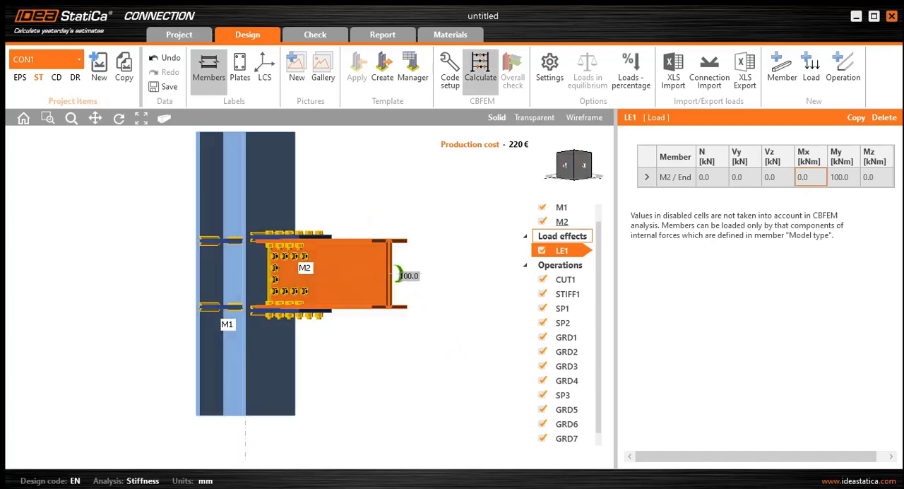
left_click(481, 77)
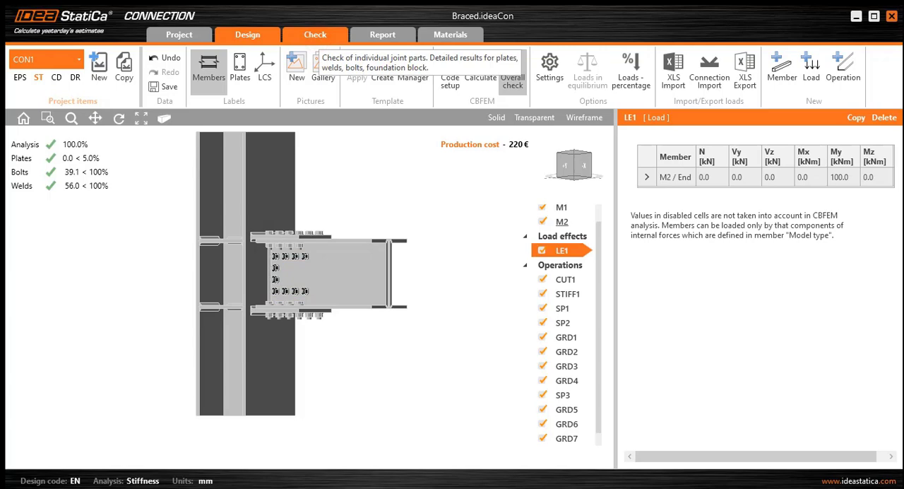
- Review the rotational stiffness results of beam M2 across the whole table, up to the joint's stiffness class
left_click(315, 34)
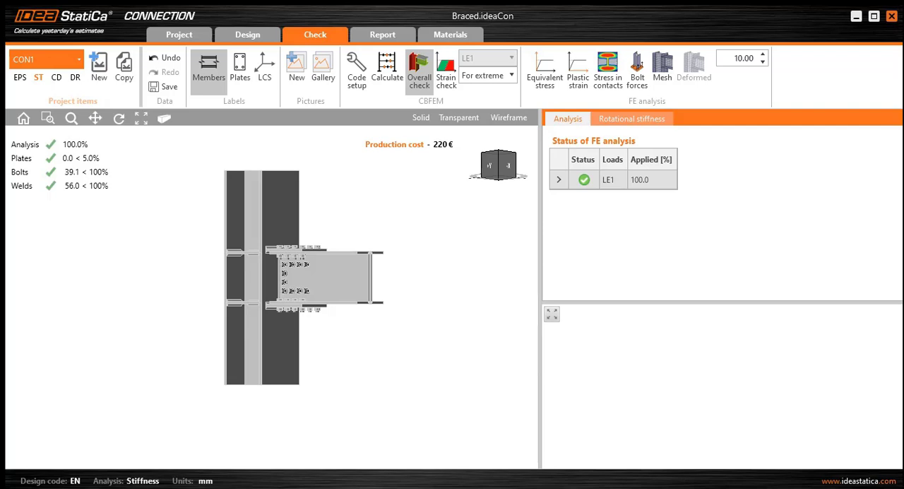
left_click(620, 123)
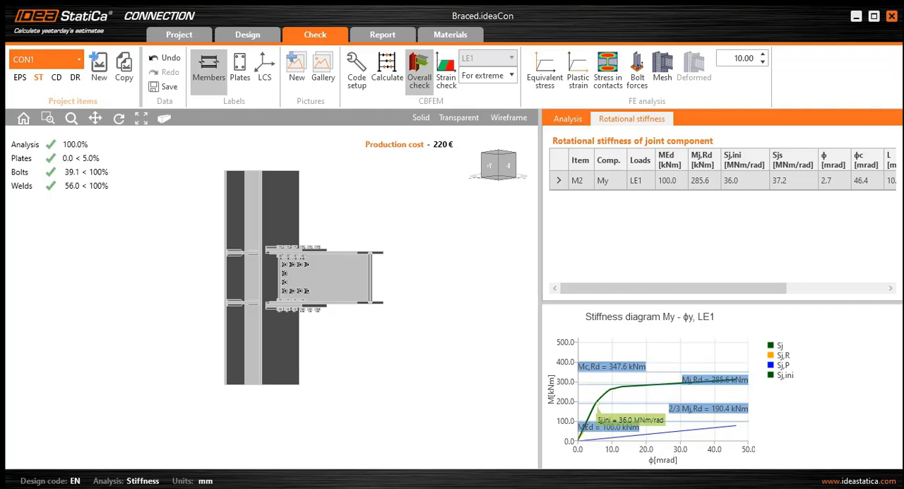
left_click_drag(599, 287, 625, 288)
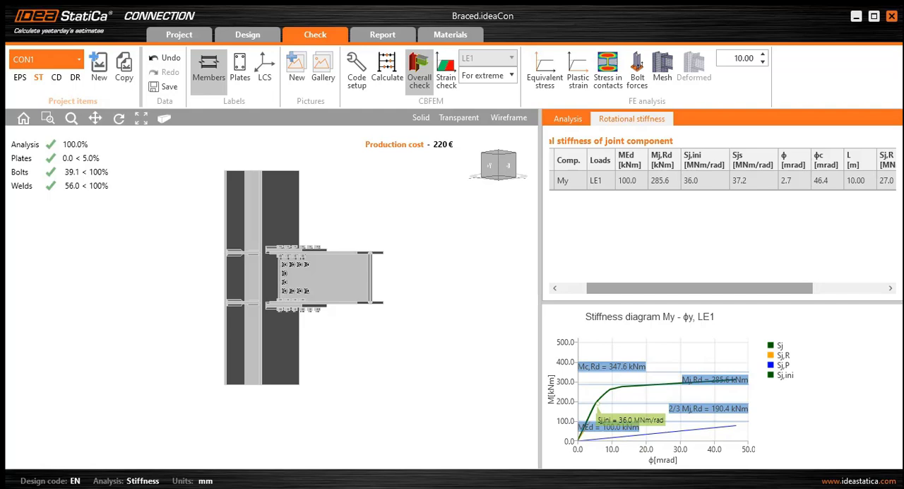
left_click_drag(699, 289, 734, 288)
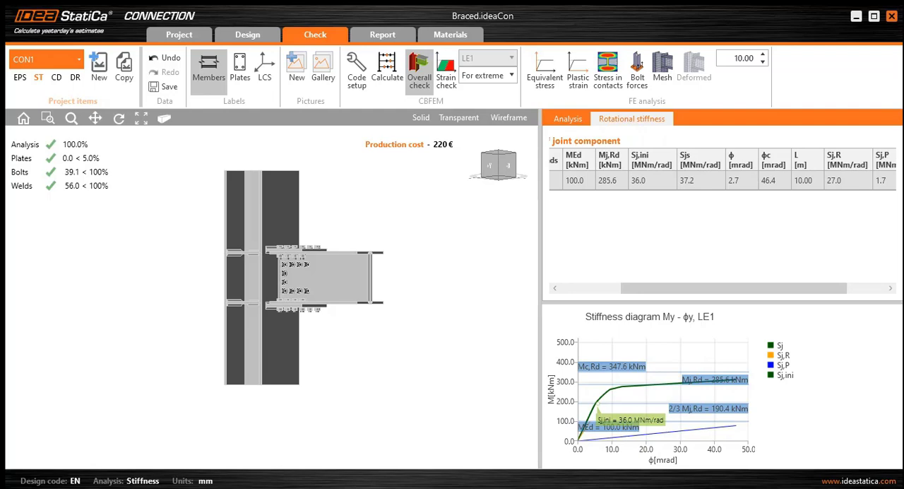
left_click_drag(734, 288, 771, 289)
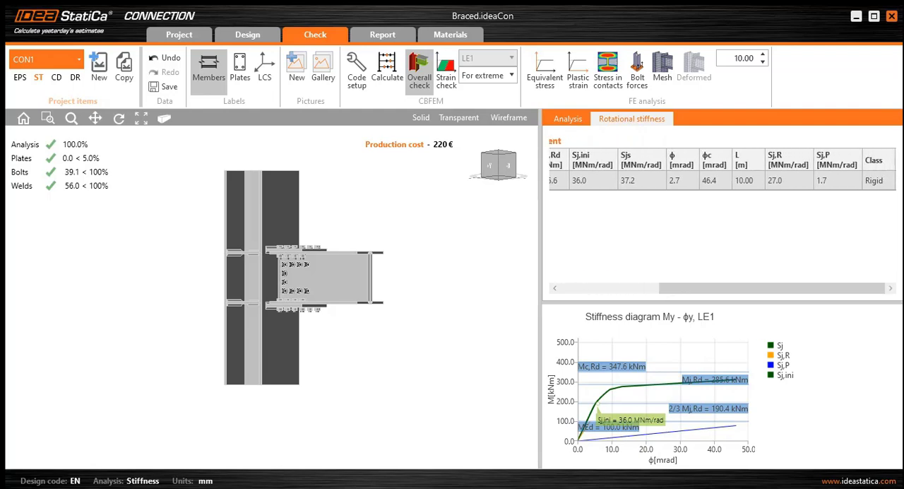
left_click(875, 181)
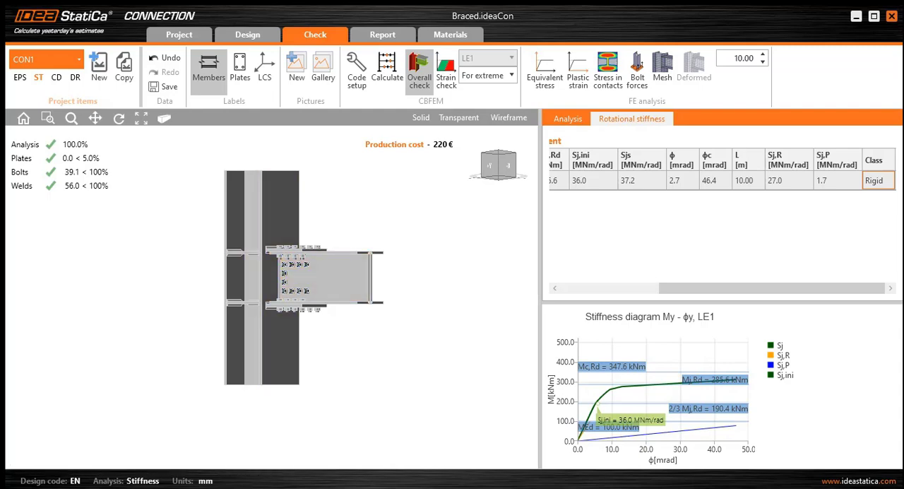
- Examine the initial part of the My stiffness diagram and its stiffness limit lines alongside the 3D joint model
scroll(270, 246, "up", 5)
middle_click_drag(466, 236, 416, 261)
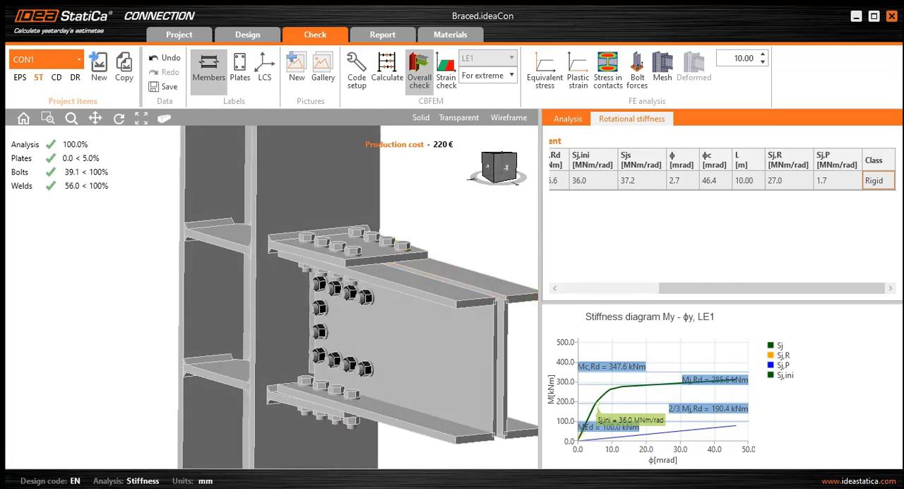
scroll(614, 415, "up", 5)
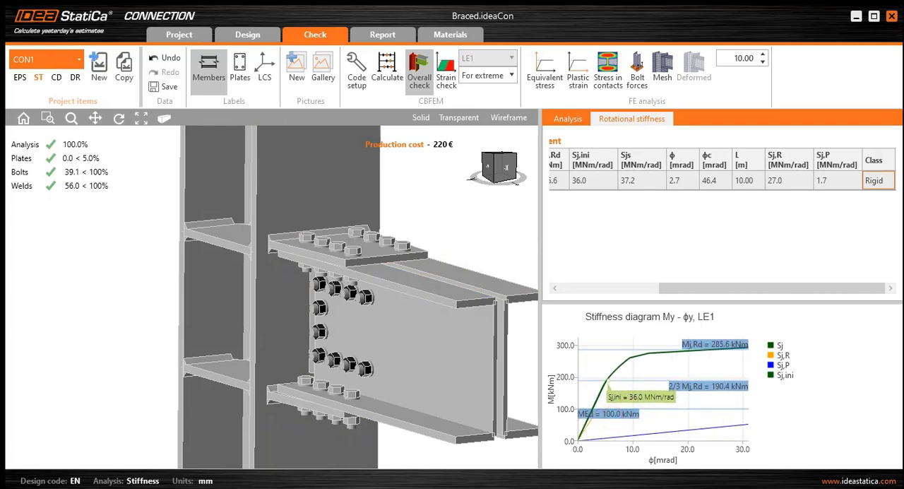
scroll(613, 415, "up", 2)
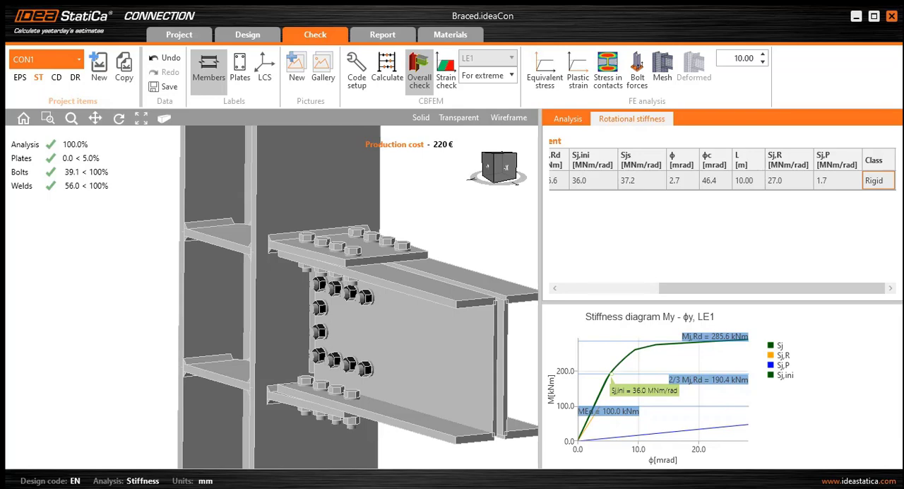
scroll(619, 416, "up", 3)
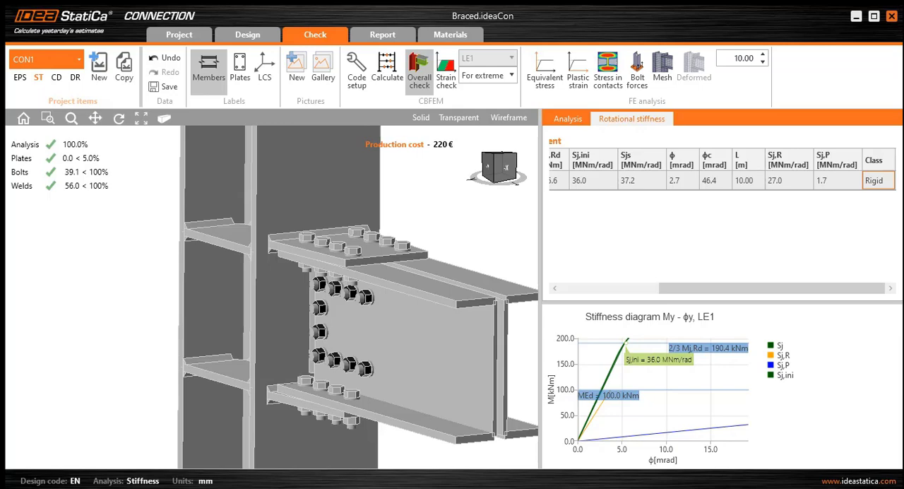
scroll(441, 301, "down", 5)
scroll(359, 327, "up", 2)
middle_click_drag(438, 303, 392, 298)
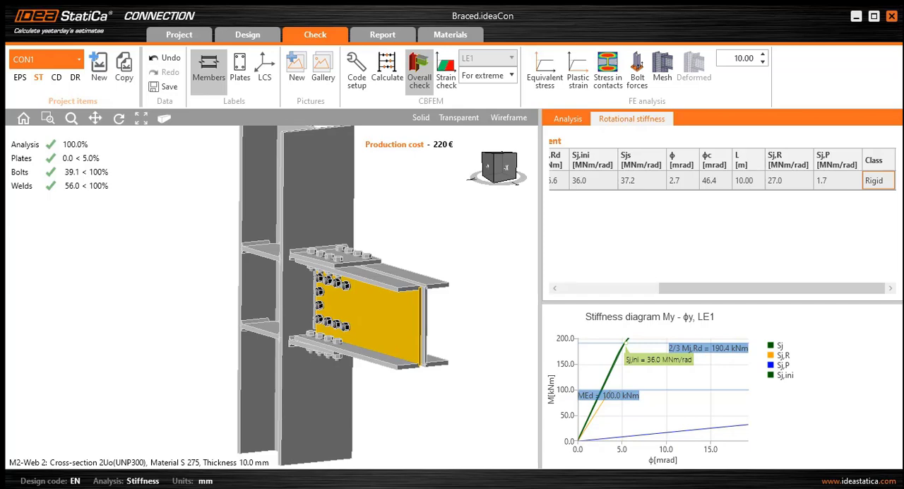
- Switch to the Unbraced.ideaCon project and inspect its 3D joint model around the column and beam M2
mouse_move(262, 487)
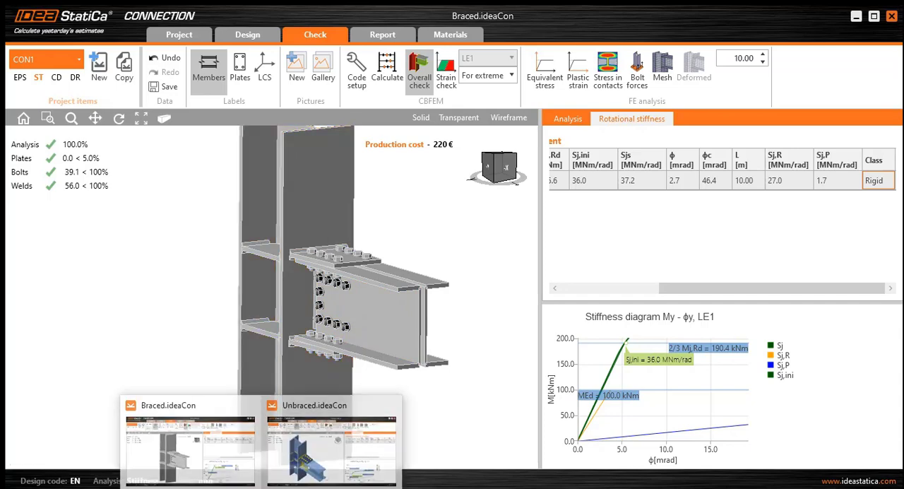
left_click(318, 442)
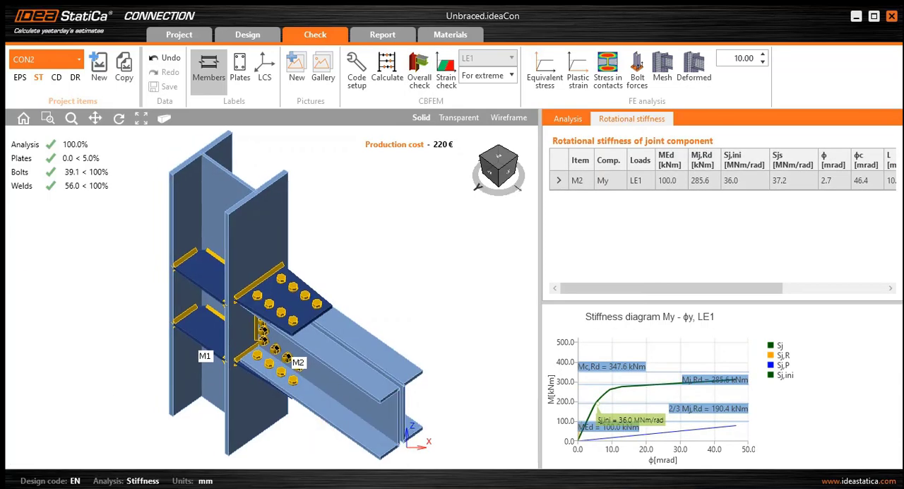
scroll(332, 303, "down", 3)
scroll(327, 306, "up", 3)
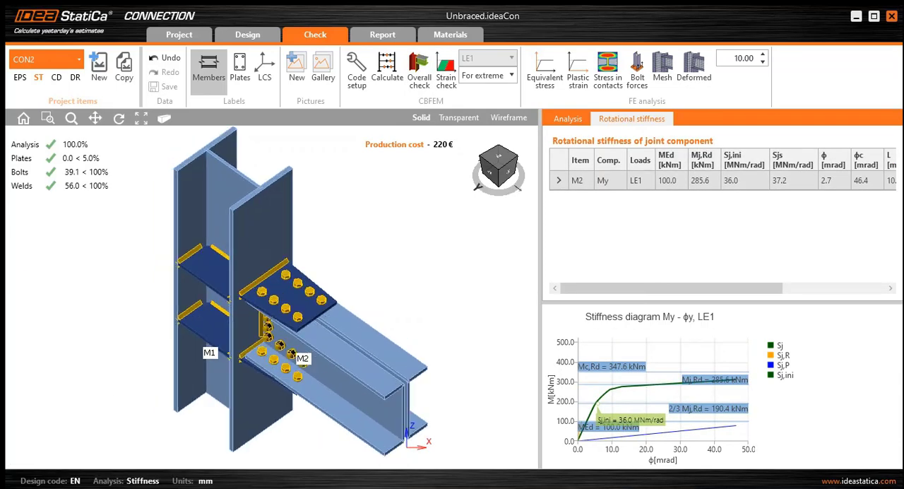
middle_click_drag(328, 353, 331, 336, "ctrl")
middle_click_drag(325, 399, 357, 354)
scroll(351, 375, "down", 3)
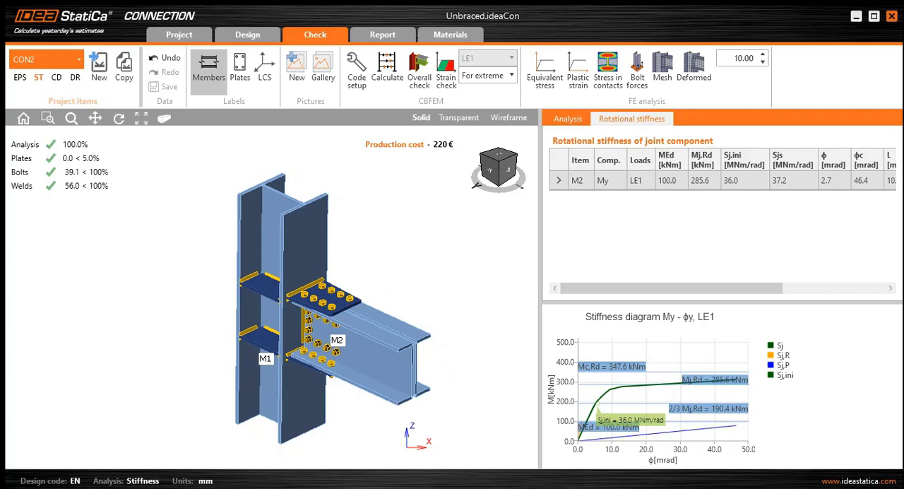
- Examine the initial part of the unbraced joint's My stiffness diagram and its rotational stiffness results up to the joint class
scroll(592, 426, "up", 6)
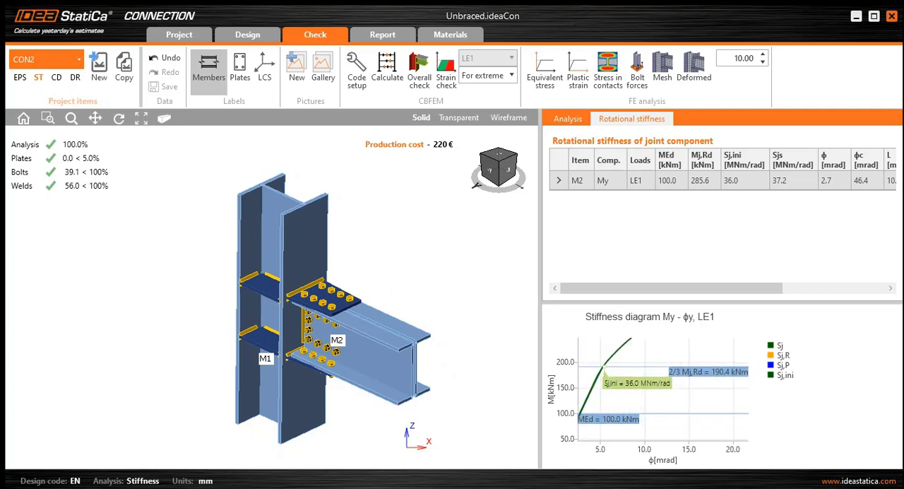
scroll(626, 408, "down", 4)
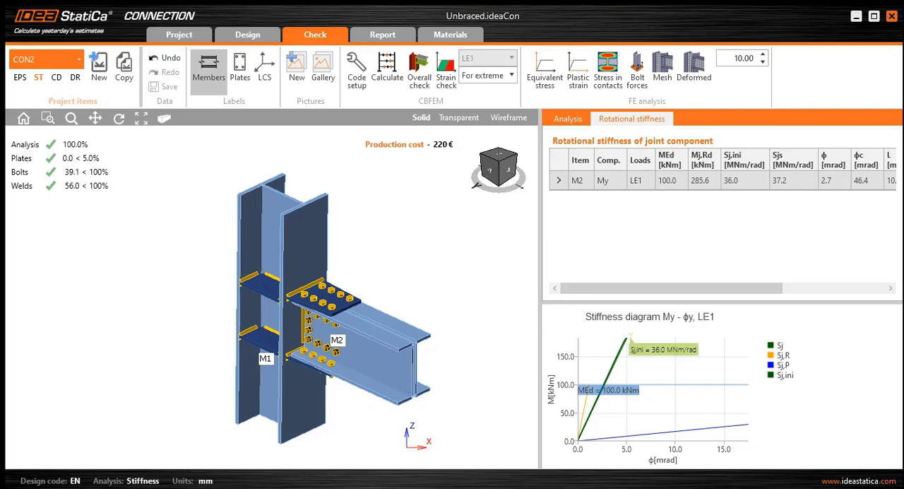
left_click_drag(603, 287, 706, 286)
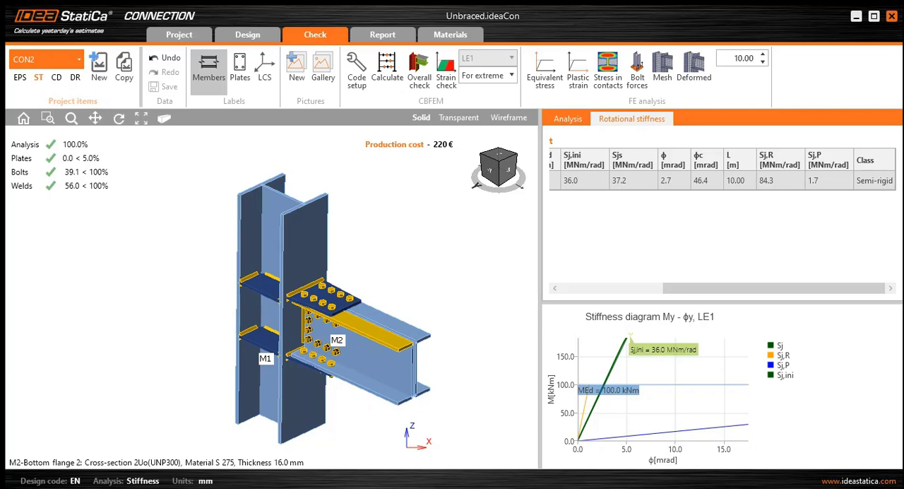
scroll(339, 328, "up", 3)
middle_click_drag(339, 328, 335, 329)
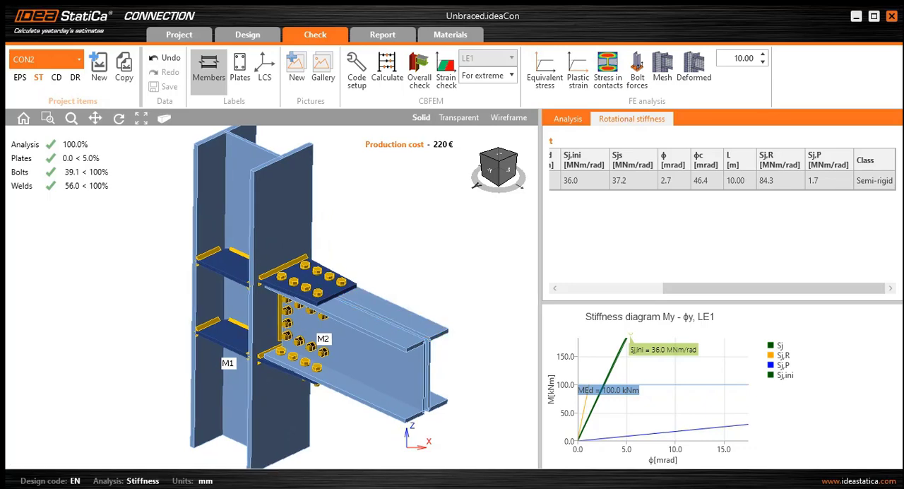